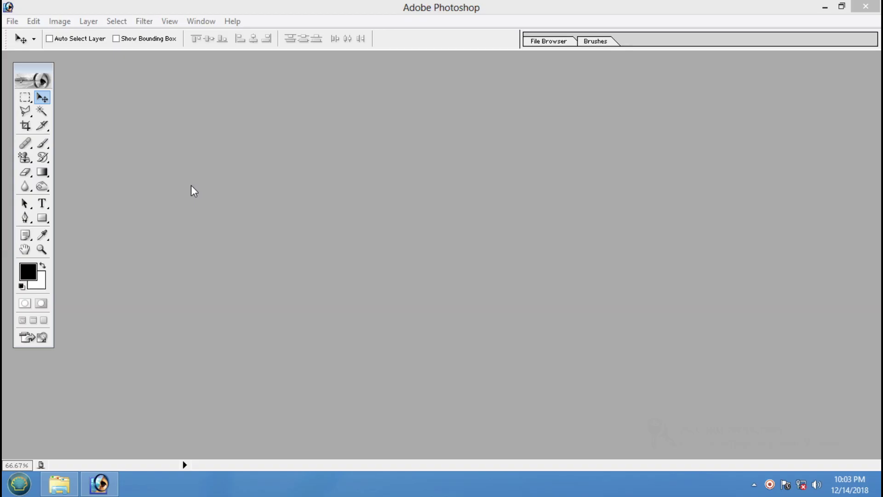
# Step: Try the eraser tool variants, then return to the Gradient Tool
pyautogui.click(47, 173)
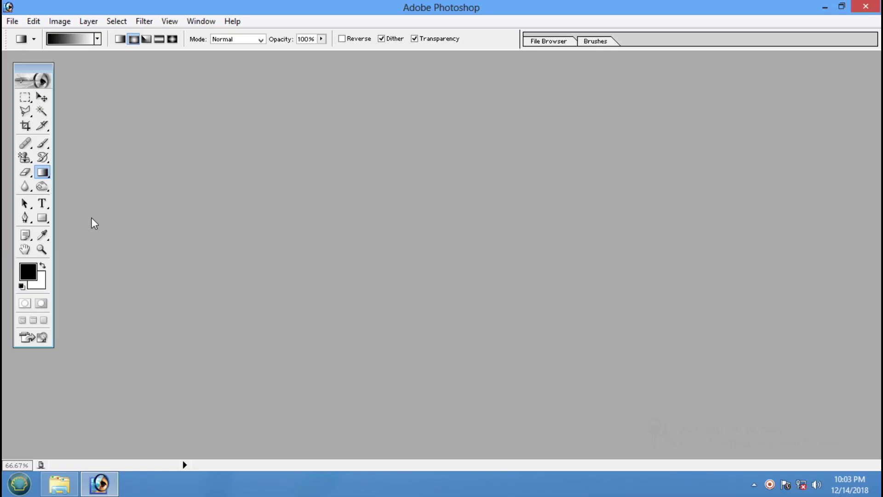
pyautogui.click(23, 174)
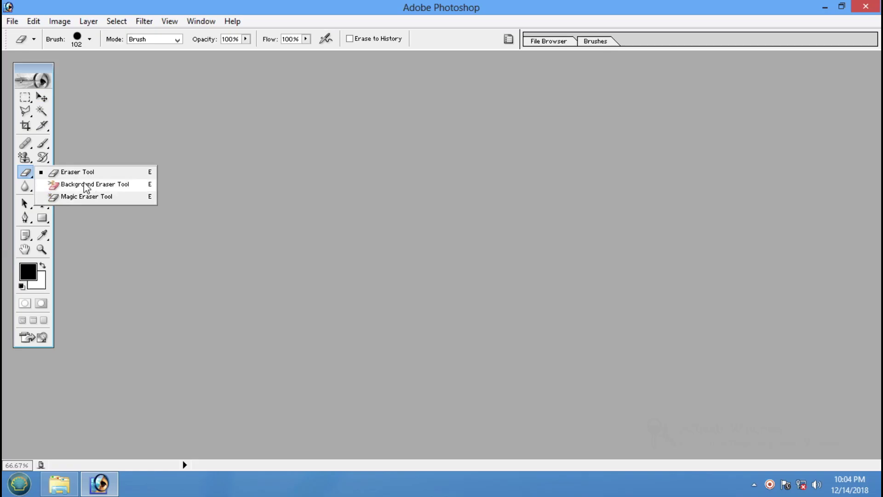
pyautogui.click(126, 173)
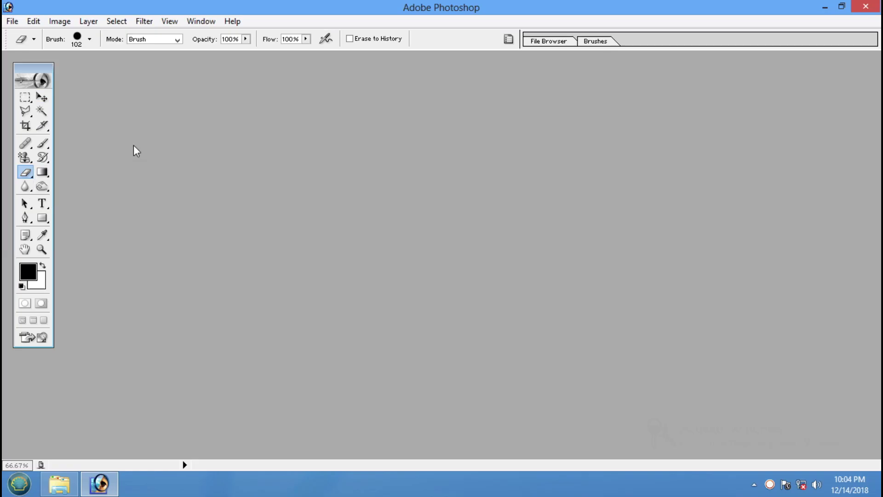
pyautogui.click(42, 172)
pyautogui.click(140, 235)
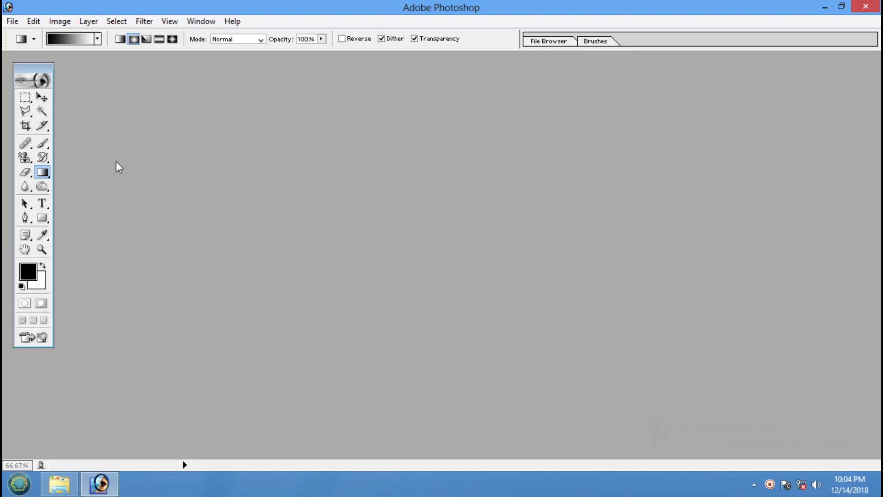
# Step: Create the Untitled-1 document with default settings, maximise it, and select the Paint Bucket Tool
pyautogui.click(12, 21)
pyautogui.click(20, 37)
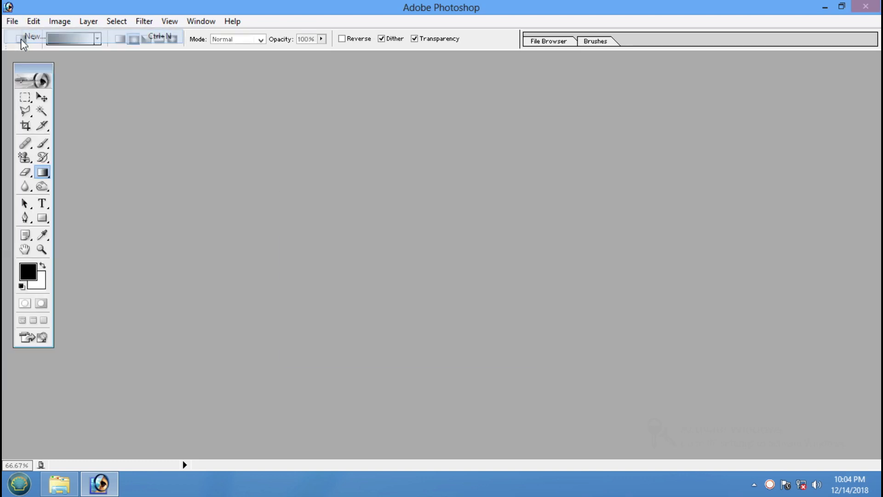
pyautogui.click(526, 183)
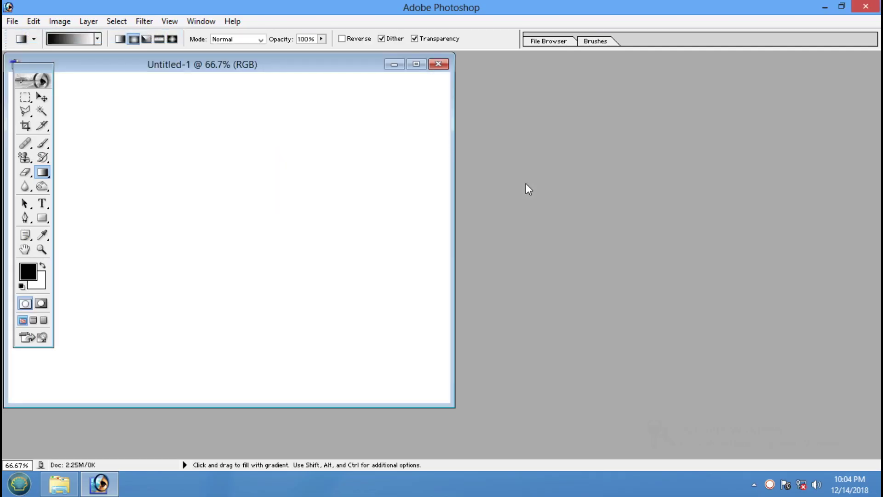
pyautogui.click(416, 64)
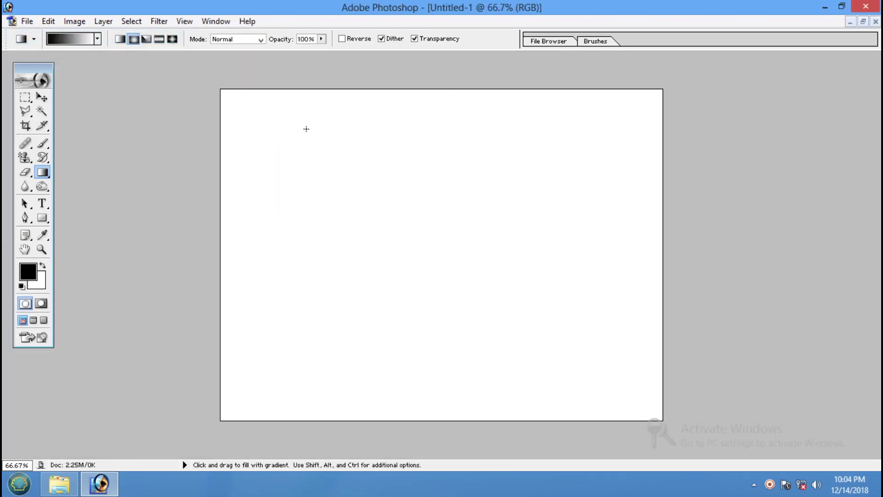
pyautogui.click(41, 172)
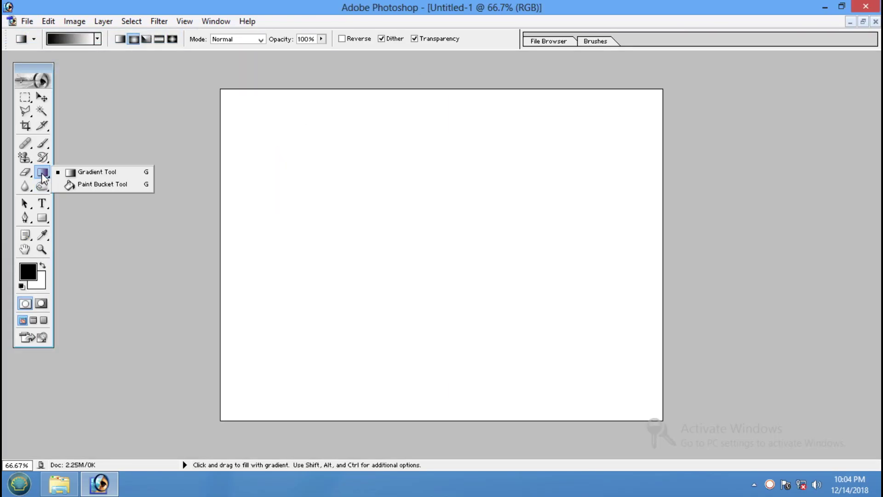
pyautogui.click(107, 185)
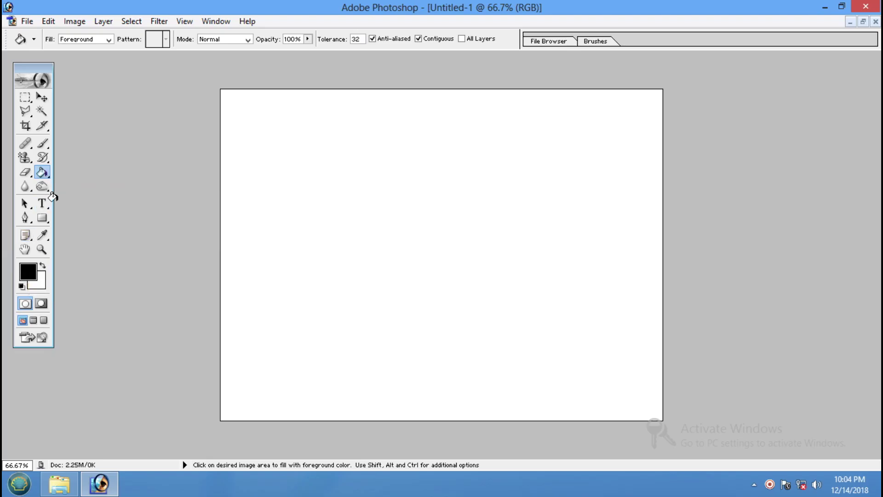
# Step: Fill the canvas black, then set a bright red foreground and fill the canvas red
pyautogui.click(401, 237)
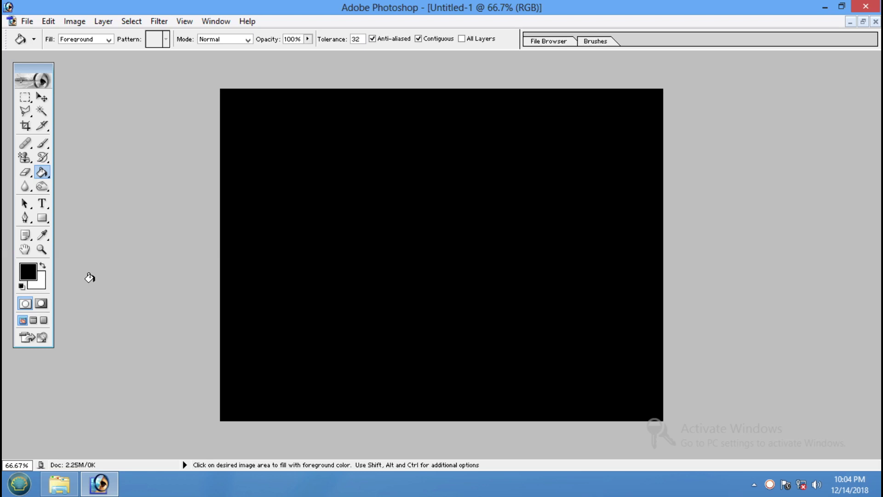
pyautogui.press('i')
pyautogui.click(29, 270)
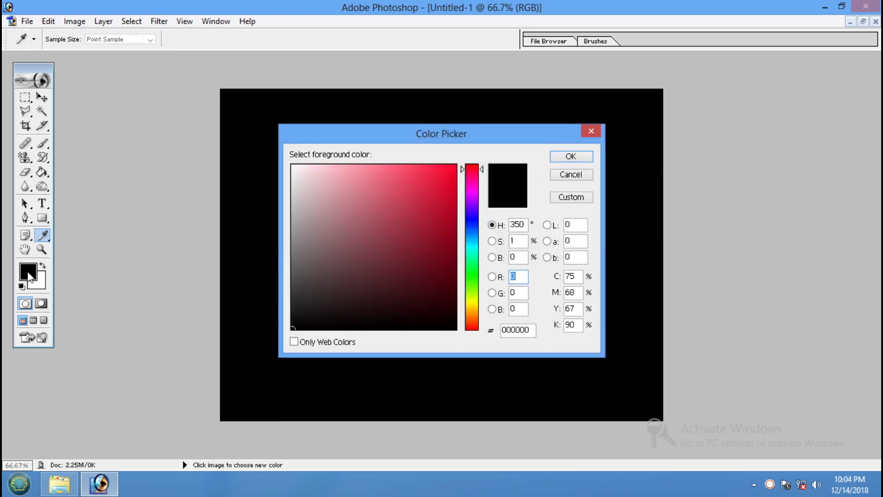
pyautogui.click(441, 204)
pyautogui.moveTo(441, 205); pyautogui.dragTo(454, 170)
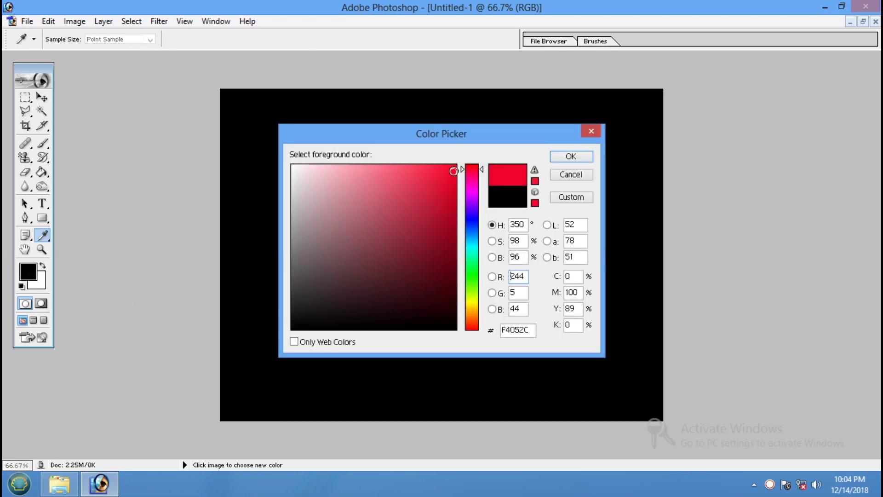
pyautogui.click(570, 156)
pyautogui.press('g')
pyautogui.click(378, 227)
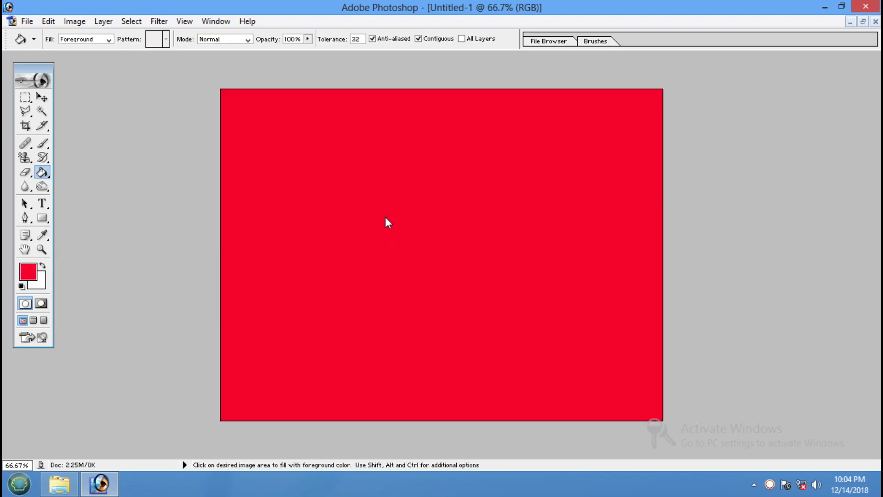
# Step: Set the foreground to cyan-blue 188FC1 and fill the canvas with it
pyautogui.click(28, 273)
pyautogui.click(469, 201)
pyautogui.moveTo(468, 202)
pyautogui.mouseDown()
pyautogui.moveTo(461, 227)
pyautogui.moveTo(462, 182)
pyautogui.moveTo(462, 239)
pyautogui.mouseUp()
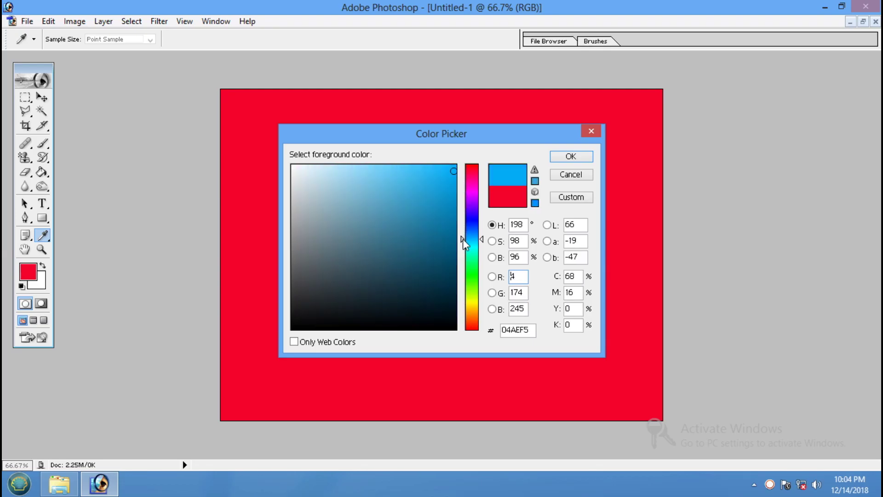
pyautogui.moveTo(422, 217)
pyautogui.mouseDown()
pyautogui.moveTo(439, 188)
pyautogui.moveTo(436, 256)
pyautogui.moveTo(436, 204)
pyautogui.mouseUp()
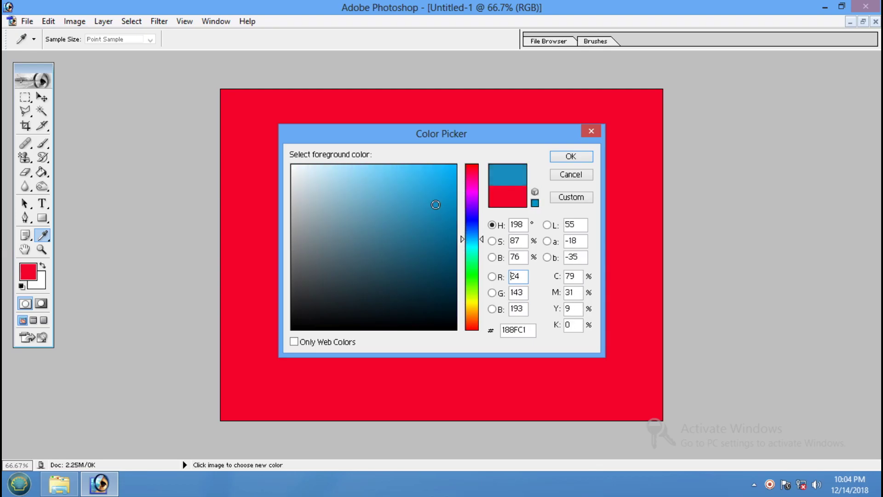
pyautogui.click(562, 157)
pyautogui.press('g')
pyautogui.click(388, 214)
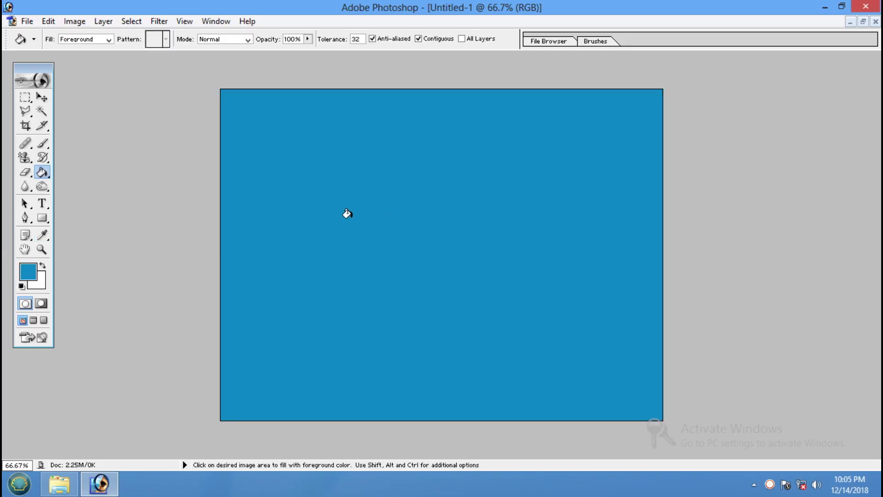
# Step: Fill the canvas with green 18C12C as the new foreground, then browse the fill tool variants
pyautogui.click(29, 273)
pyautogui.moveTo(472, 238); pyautogui.dragTo(472, 282)
pyautogui.click(571, 157)
pyautogui.click(385, 217)
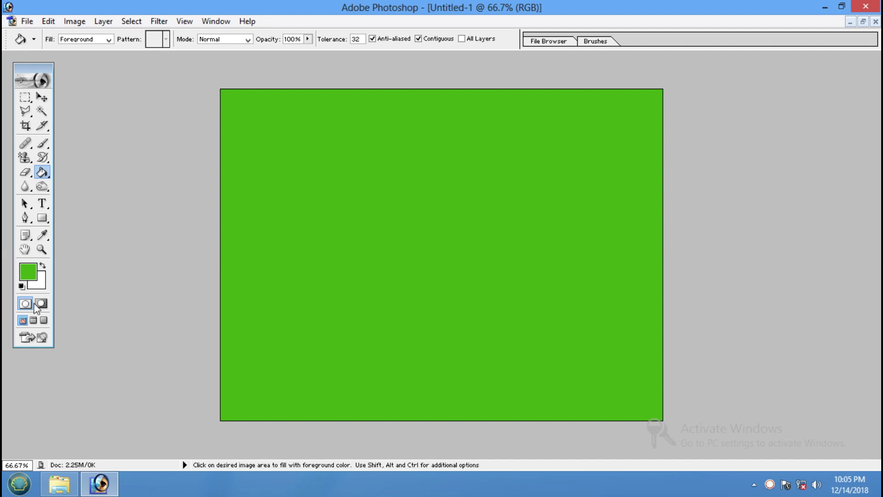
pyautogui.moveTo(48, 173); pyautogui.dragTo(77, 190)
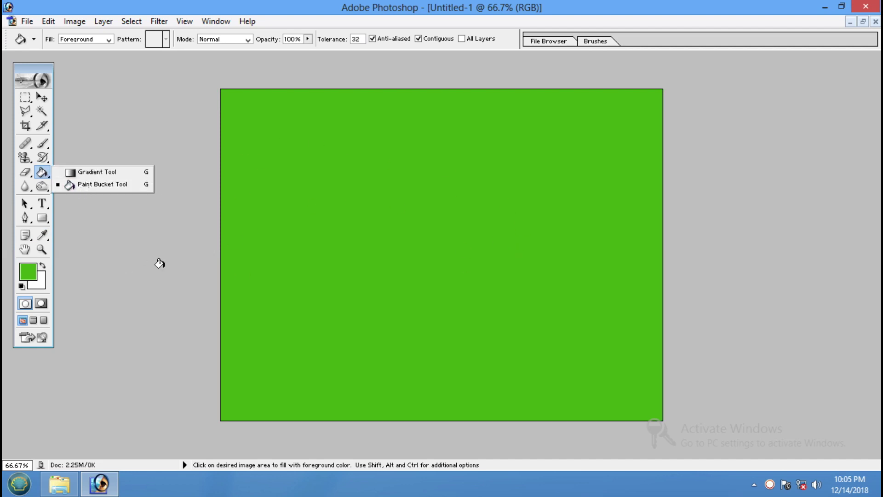
pyautogui.click(141, 232)
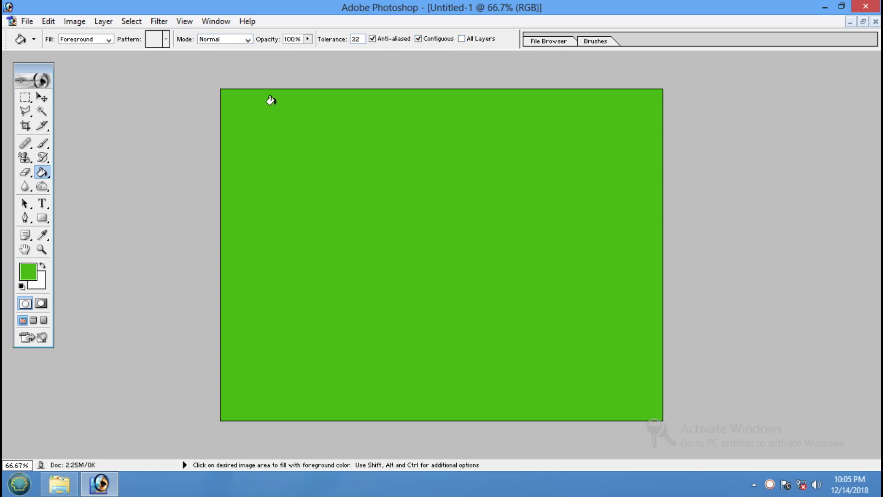
# Step: Set Paint Bucket opacity to 27%, step back to white, and fill with faint green
pyautogui.click(308, 39)
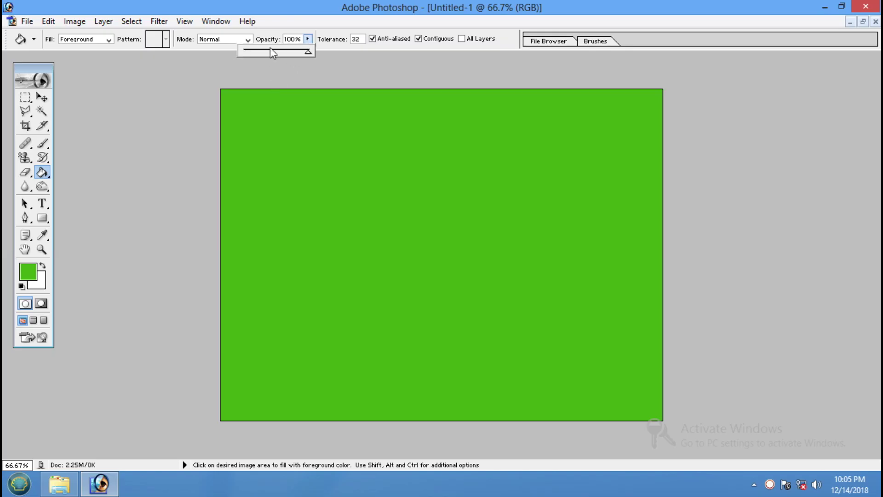
pyautogui.click(306, 53)
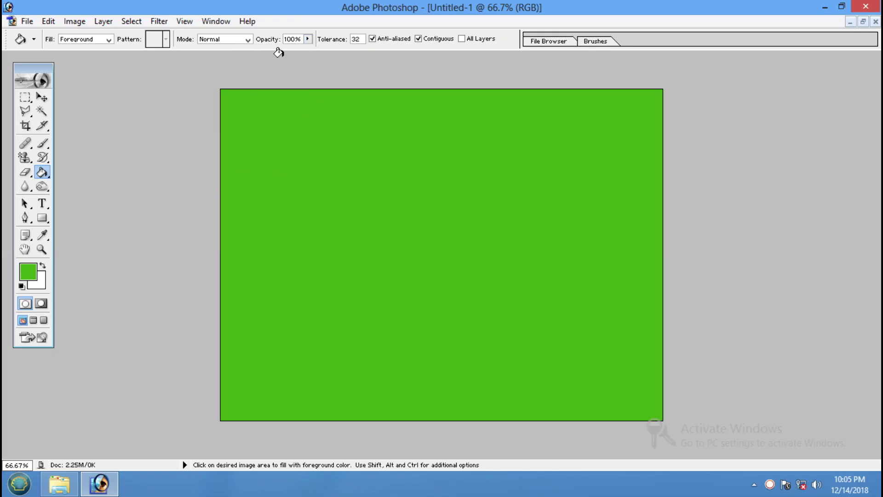
pyautogui.click(308, 39)
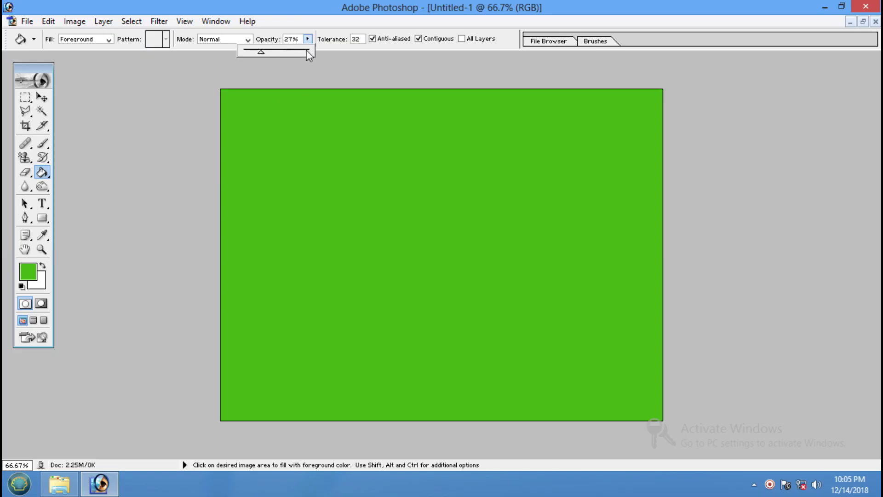
pyautogui.click(337, 200)
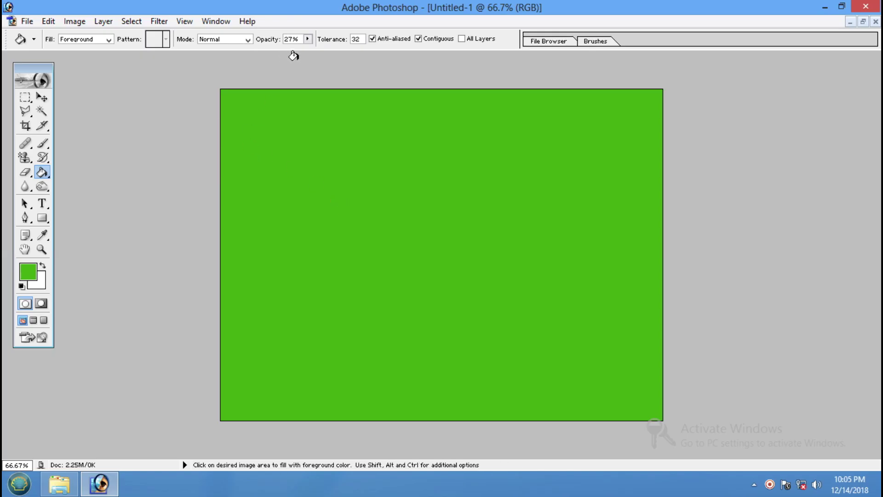
pyautogui.press('ctrl')
pyautogui.hotkey('ctrl', 'alt', 'z')
pyautogui.hotkey('ctrl', 'alt', 'z')
pyautogui.hotkey('ctrl', 'alt', 'z')
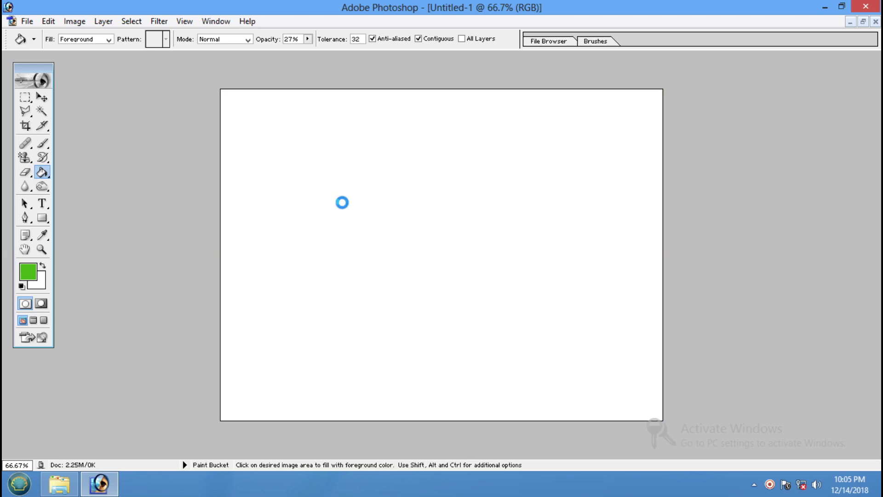
pyautogui.click(341, 202)
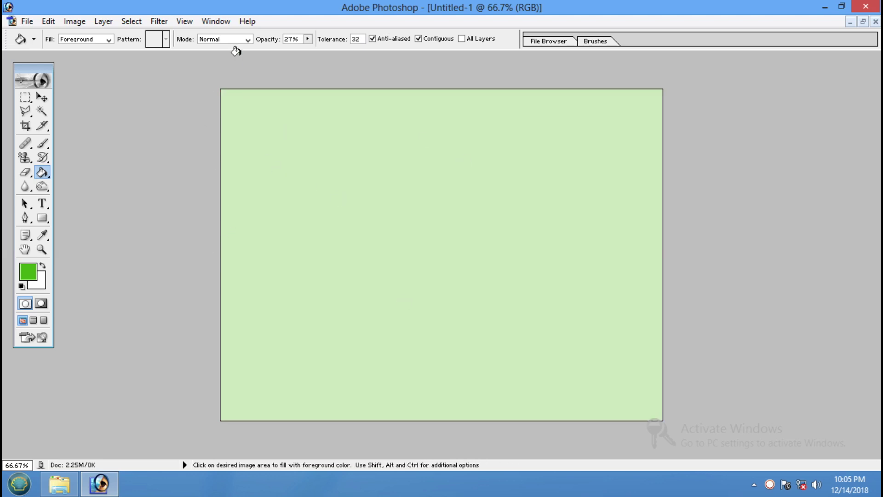
# Step: Raise opacity to 100%, fill solid green, then undo both fills back to white
pyautogui.click(307, 39)
pyautogui.moveTo(310, 54); pyautogui.dragTo(409, 54)
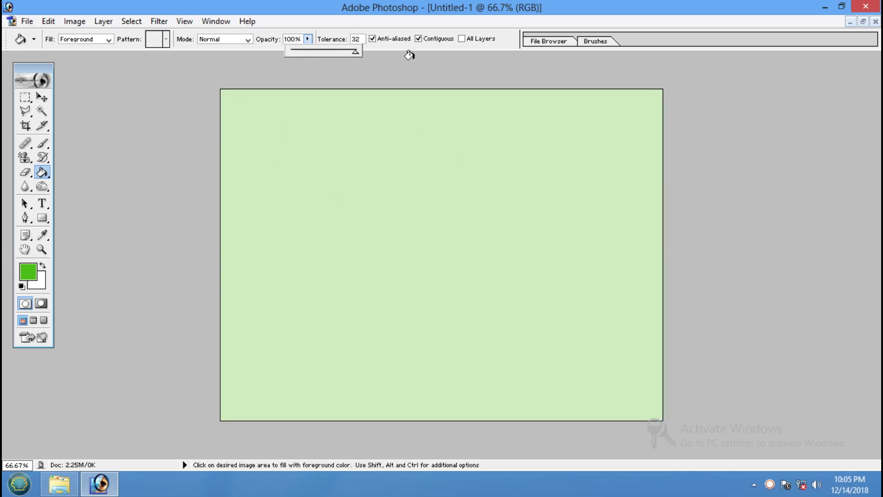
pyautogui.click(331, 217)
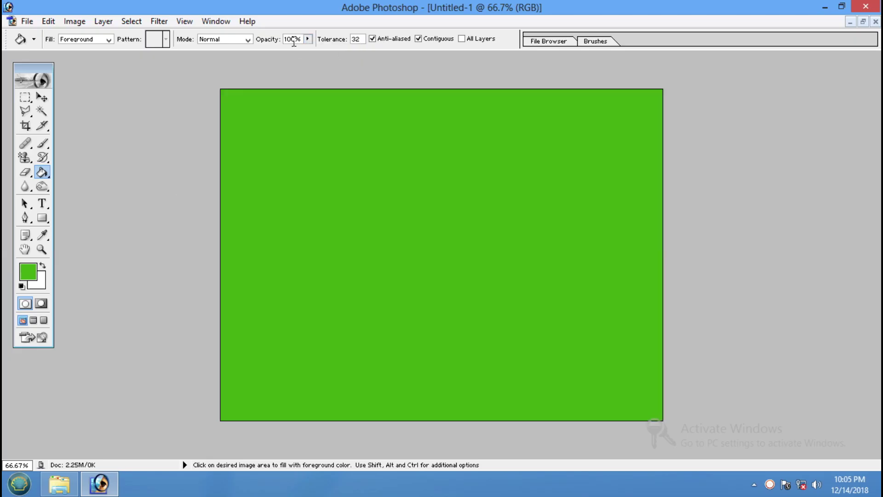
pyautogui.hotkey('ctrl', 'z')
pyautogui.hotkey('ctrl', 'alt', 'z')
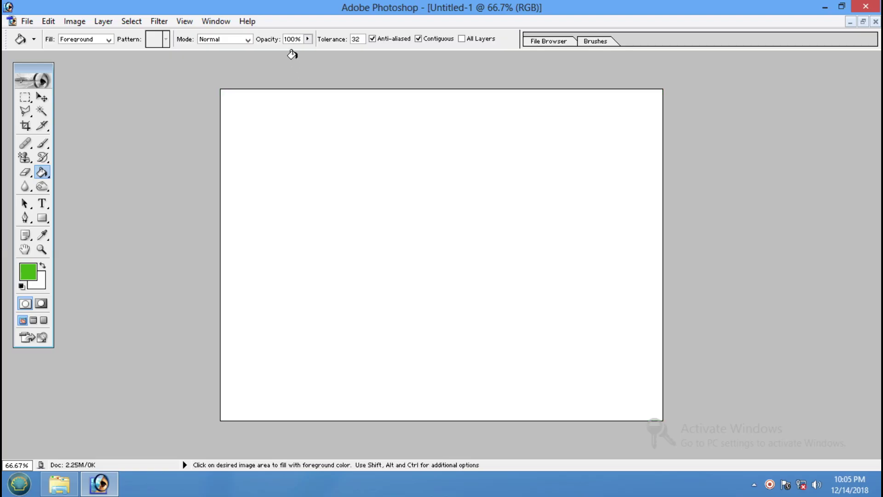
# Step: Set a vivid blue foreground, fill the canvas with it, and undo the fill
pyautogui.click(28, 272)
pyautogui.click(471, 226)
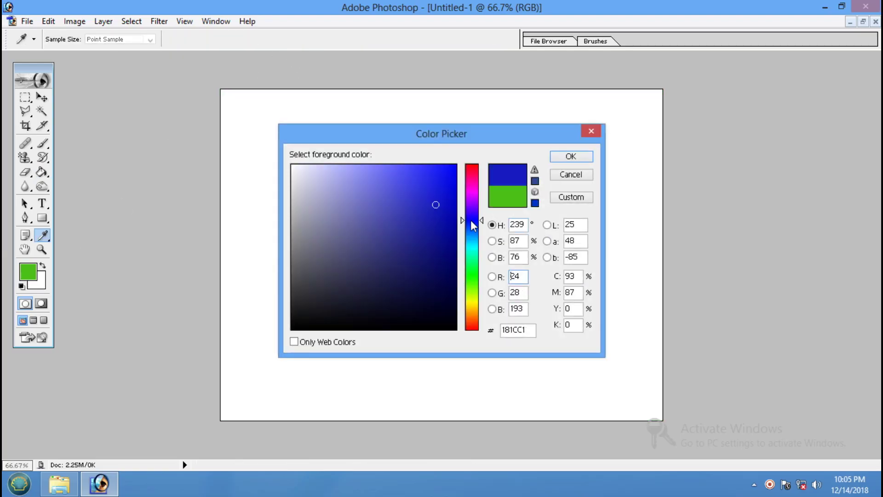
pyautogui.click(456, 166)
pyautogui.click(569, 157)
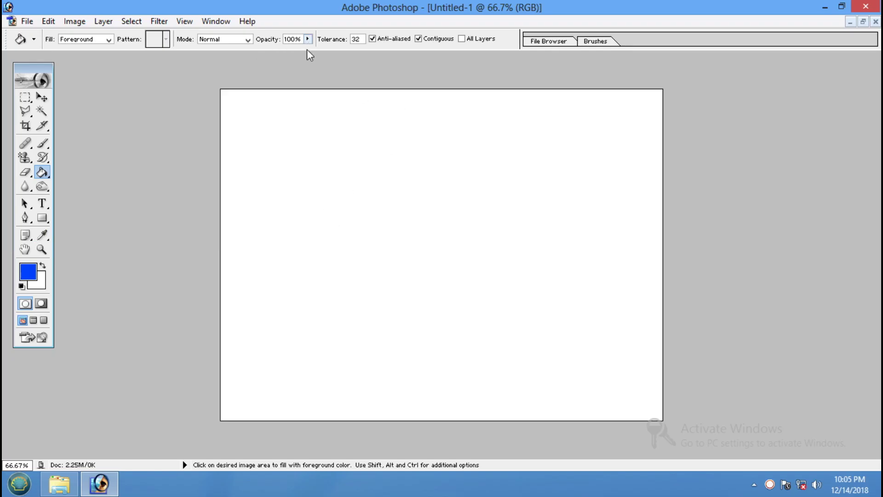
pyautogui.click(422, 200)
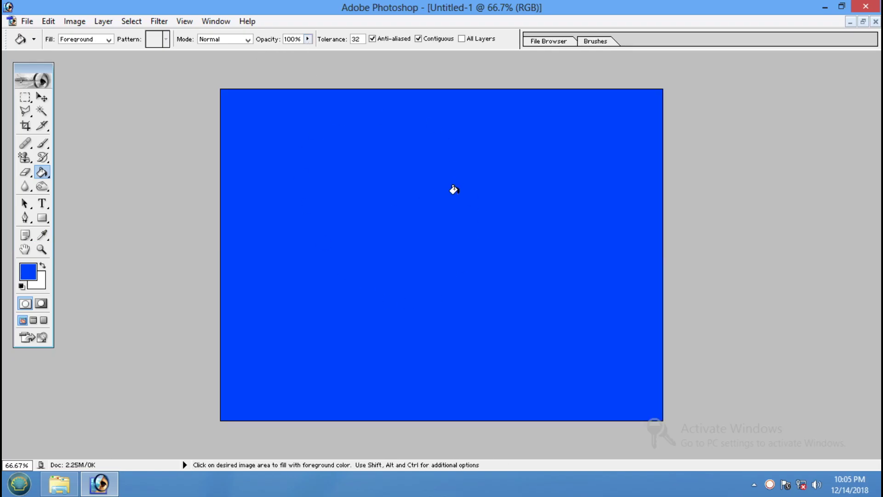
pyautogui.hotkey('ctrl', 'z')
# Step: Fill blue at 19%, 38% and 100% opacity, then undo back to white
pyautogui.click(308, 38)
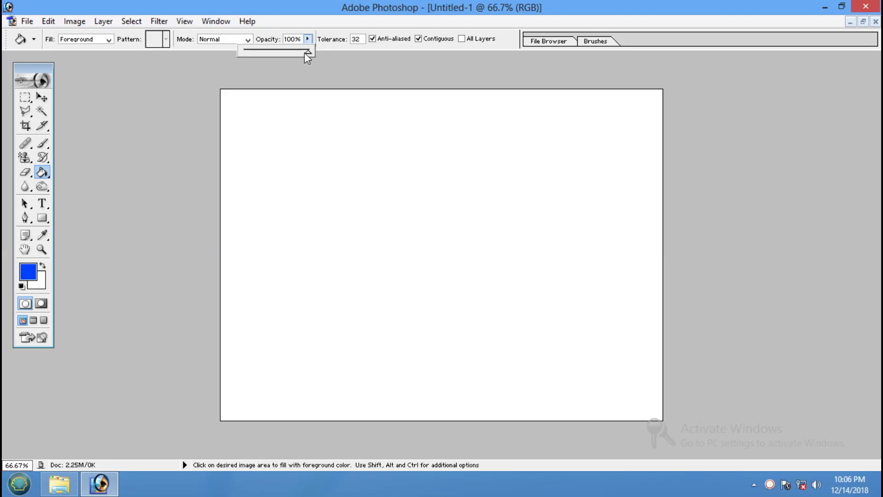
pyautogui.click(394, 226)
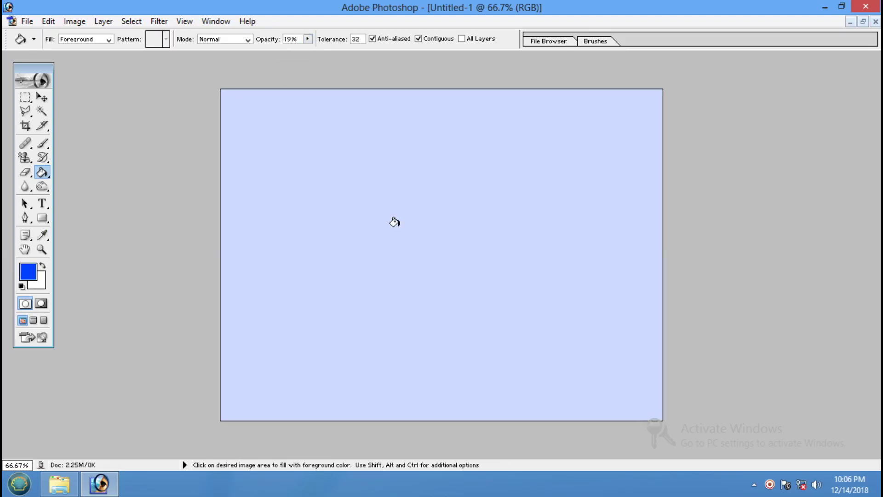
pyautogui.click(308, 39)
pyautogui.moveTo(318, 52); pyautogui.dragTo(322, 52)
pyautogui.click(371, 228)
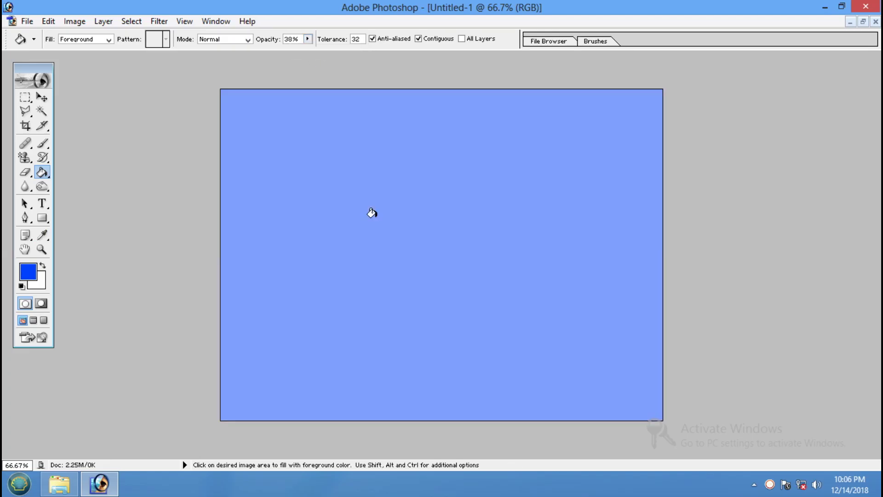
pyautogui.click(307, 39)
pyautogui.moveTo(306, 51); pyautogui.dragTo(398, 65)
pyautogui.click(370, 220)
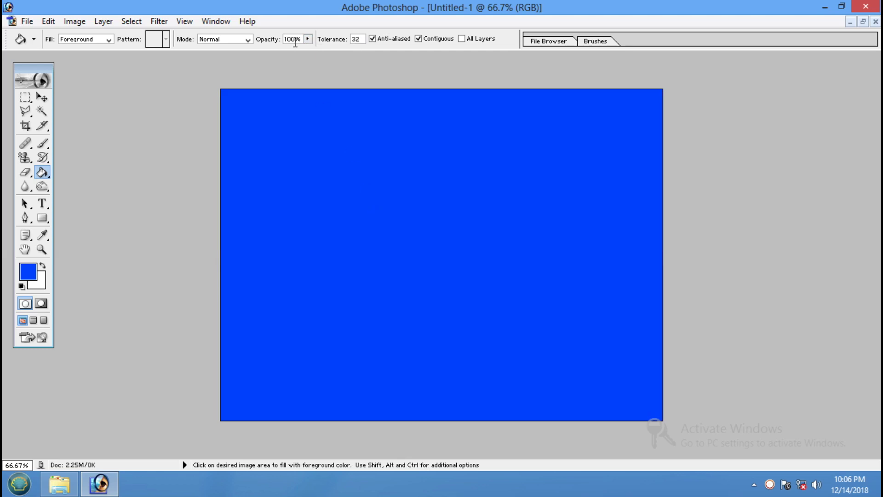
pyautogui.hotkey('ctrl', 'alt', 'z')
pyautogui.hotkey('ctrl', 'alt', 'z')
pyautogui.hotkey('ctrl', 'alt', 'z')
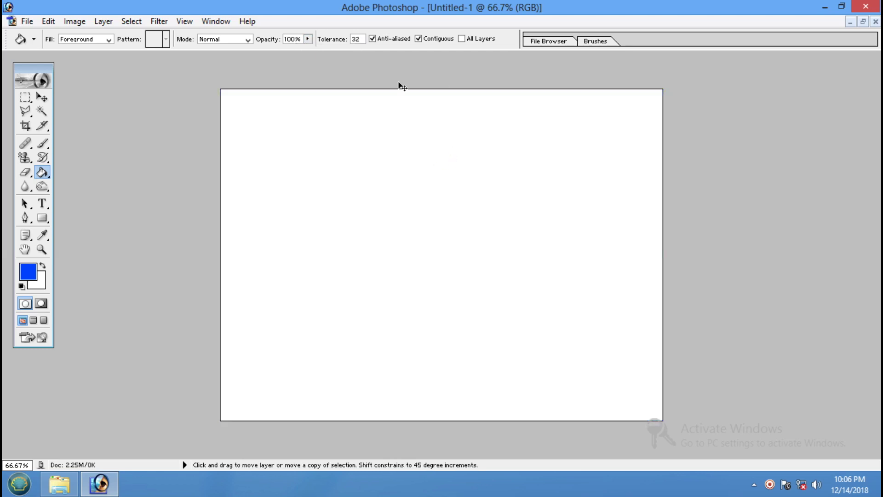
# Step: Fill solid blue and undo, then fill again at tolerance 10 and undo
pyautogui.click(369, 145)
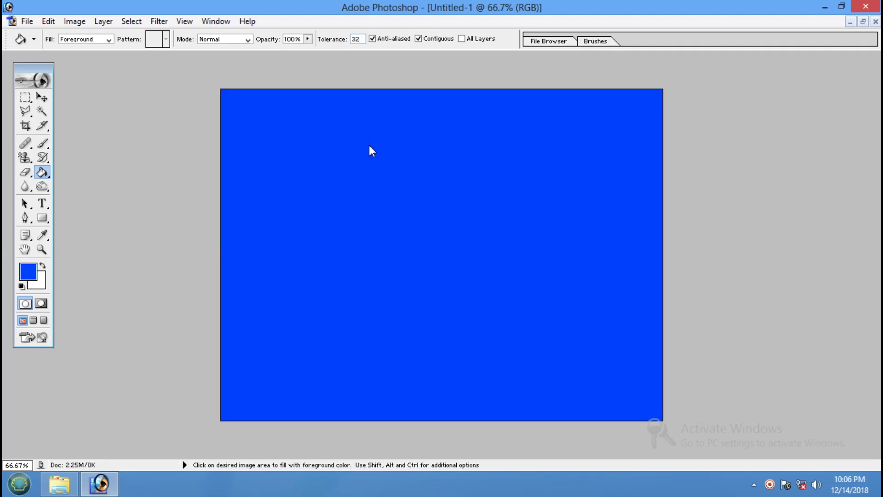
pyautogui.hotkey('ctrl', 'z')
pyautogui.moveTo(364, 40); pyautogui.dragTo(344, 39)
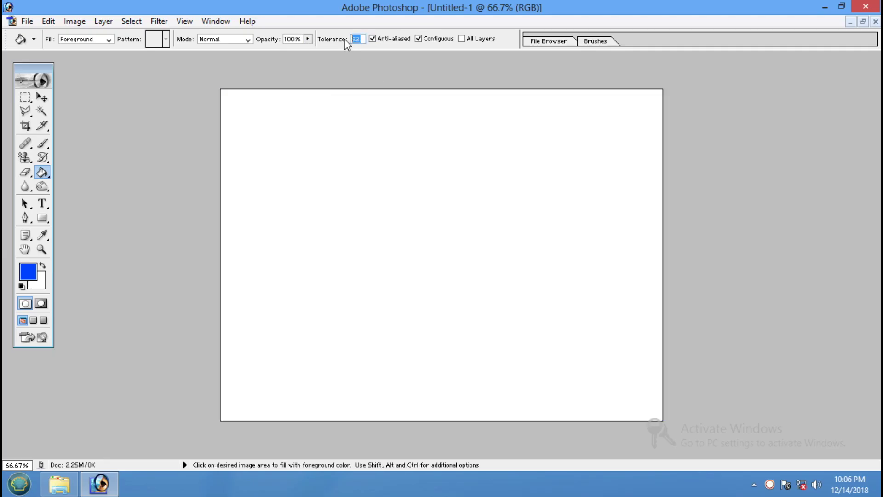
pyautogui.write('10')
pyautogui.click(364, 197)
pyautogui.hotkey('ctrl', 'z')
# Step: Set Paint Bucket tolerance to 100 and fill the canvas solid blue
pyautogui.doubleClick(356, 39)
pyautogui.write('100')
pyautogui.click(400, 194)
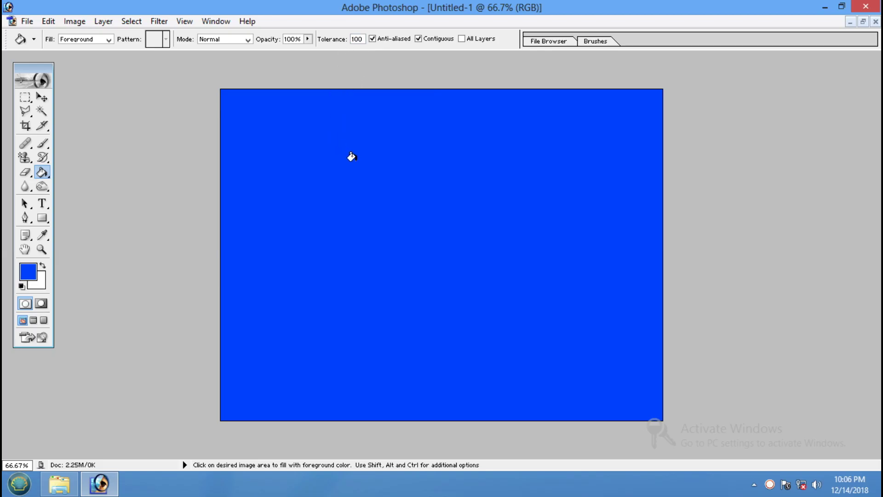
pyautogui.click(43, 97)
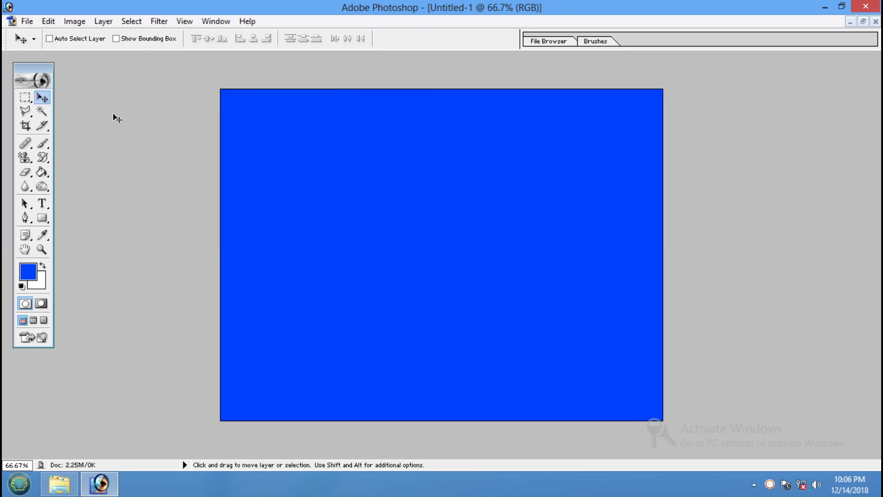
# Step: Undo the blue fill, reselect the Paint Bucket, and set its fill source to Pattern
pyautogui.hotkey('ctrl', 'z')
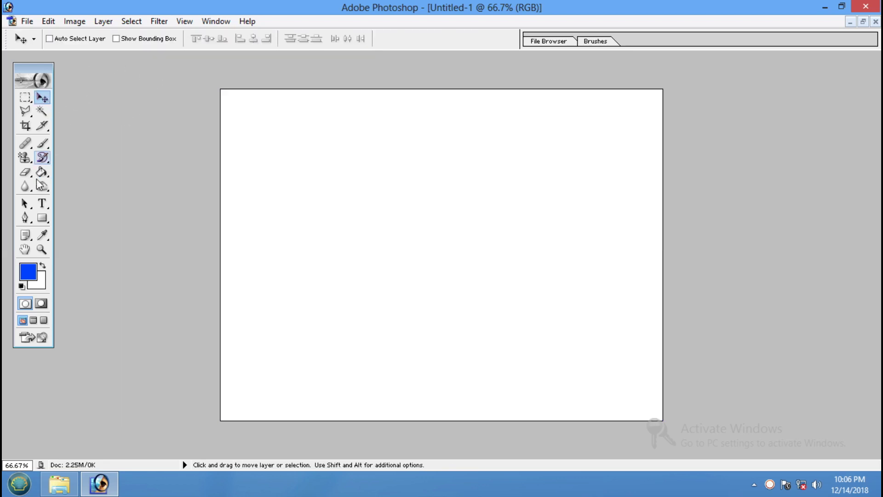
pyautogui.moveTo(41, 172); pyautogui.dragTo(97, 188)
pyautogui.click(94, 183)
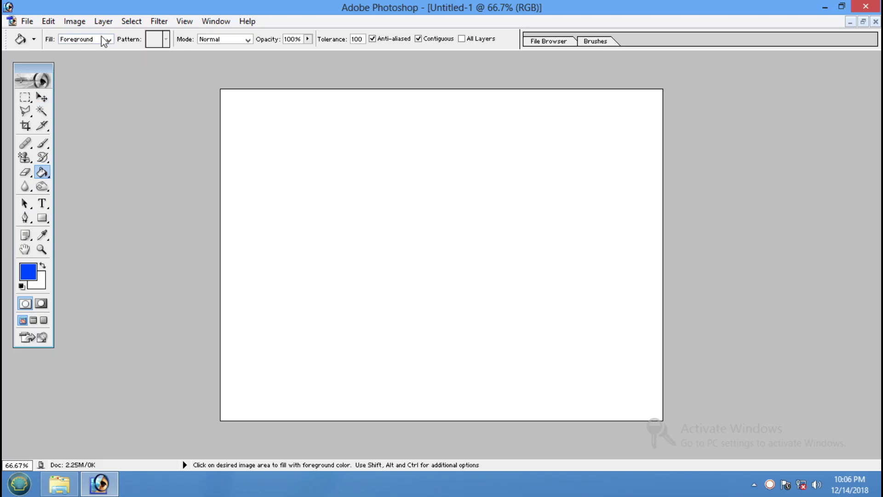
pyautogui.click(109, 40)
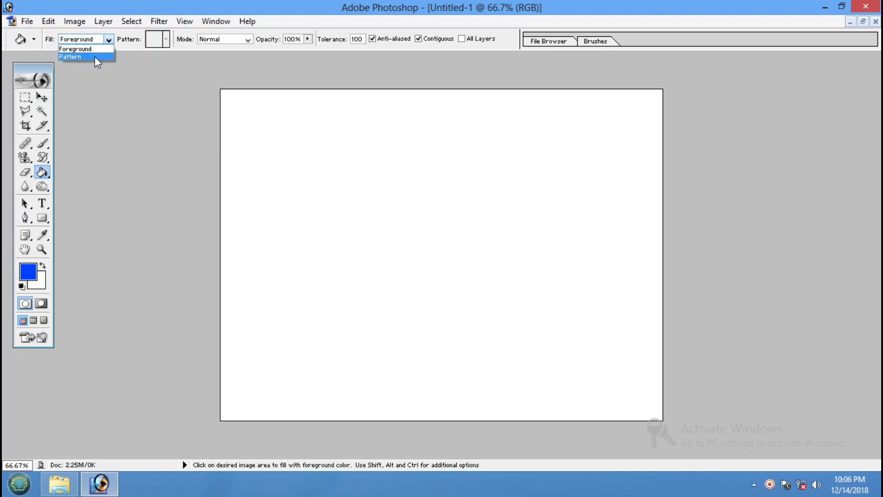
pyautogui.click(95, 56)
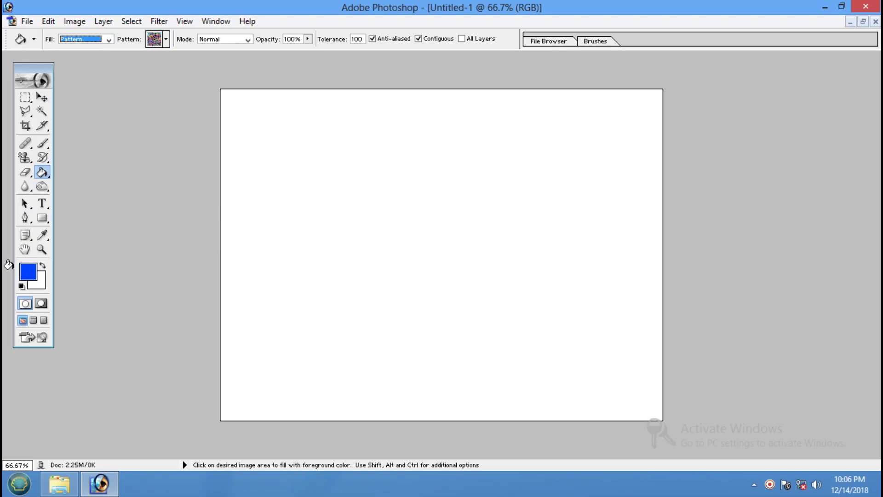
# Step: Try filling with the blue bubbles and dark stone patterns, undoing each
pyautogui.click(165, 39)
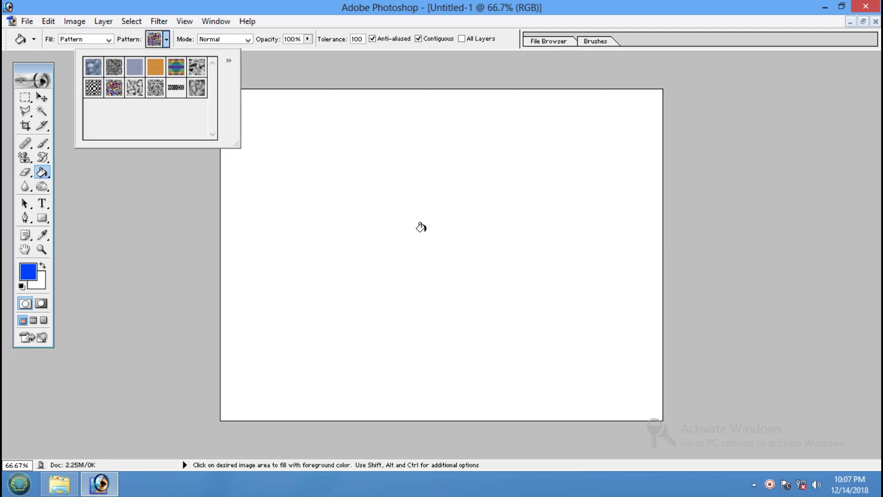
pyautogui.click(101, 66)
pyautogui.click(396, 204)
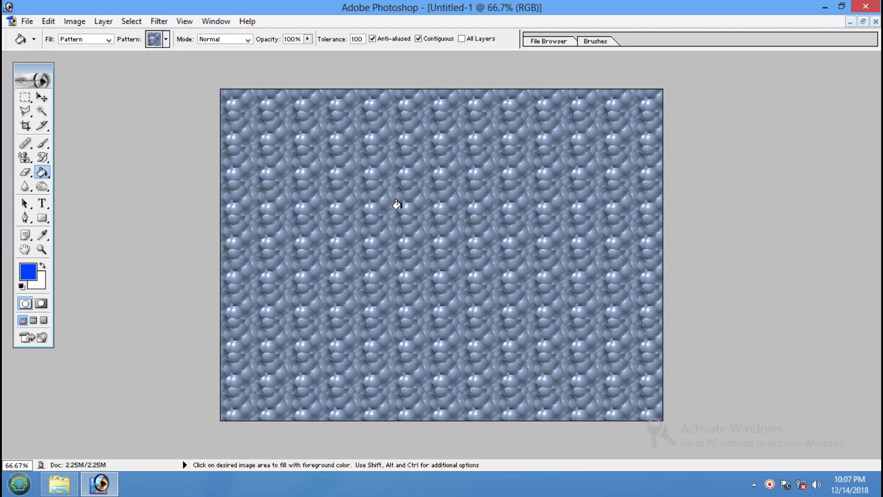
pyautogui.hotkey('ctrl', 'z')
pyautogui.click(166, 39)
pyautogui.click(117, 69)
pyautogui.click(392, 225)
pyautogui.click(392, 225)
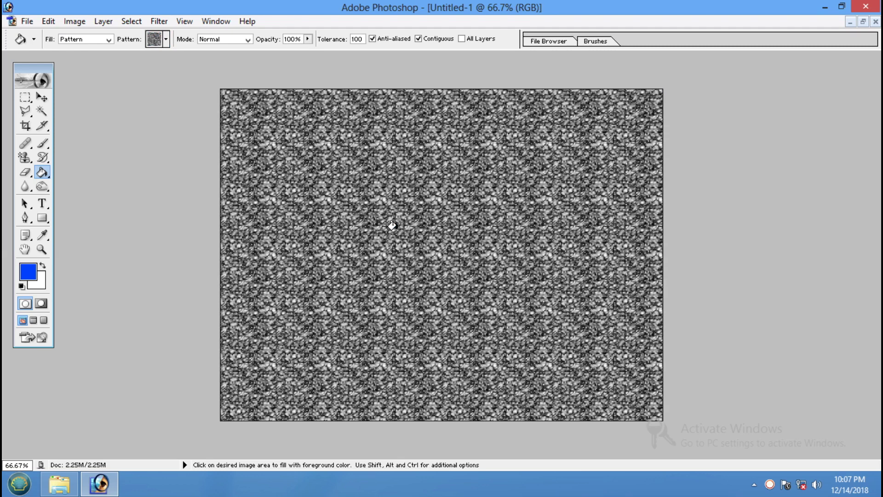
pyautogui.hotkey('ctrl', 'z')
# Step: Try filling with the grey swirl and purple-cyan patterns, undoing each
pyautogui.click(166, 39)
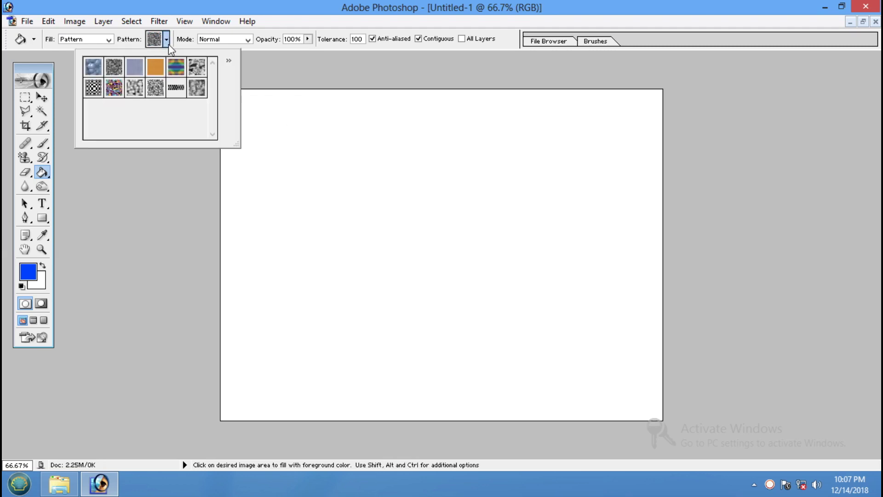
pyautogui.click(197, 66)
pyautogui.click(321, 213)
pyautogui.click(320, 212)
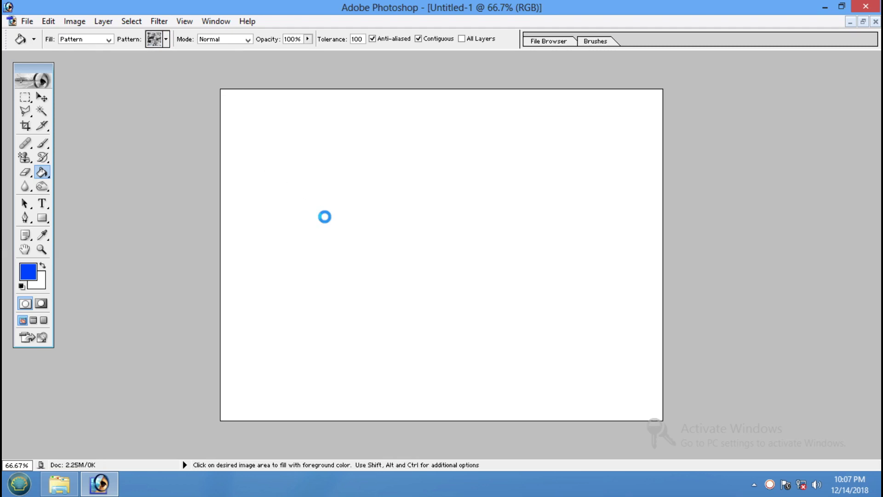
pyautogui.hotkey('ctrl', 'z')
pyautogui.click(166, 39)
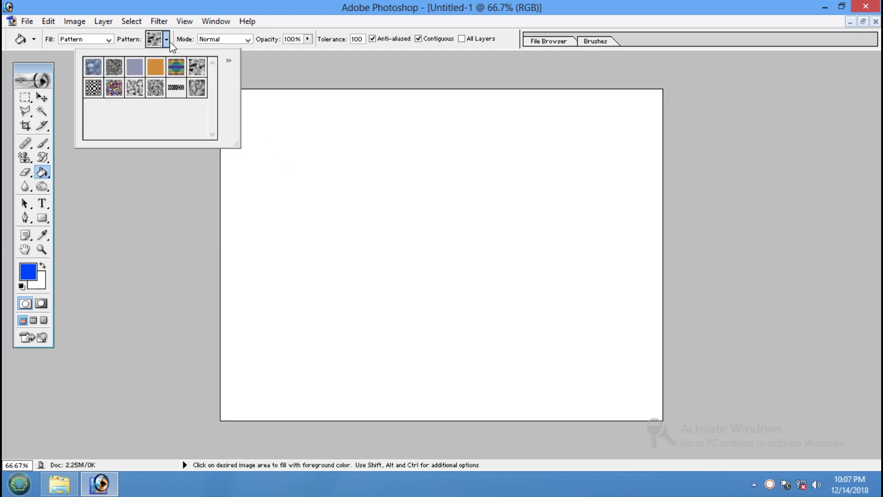
pyautogui.click(114, 88)
pyautogui.click(338, 224)
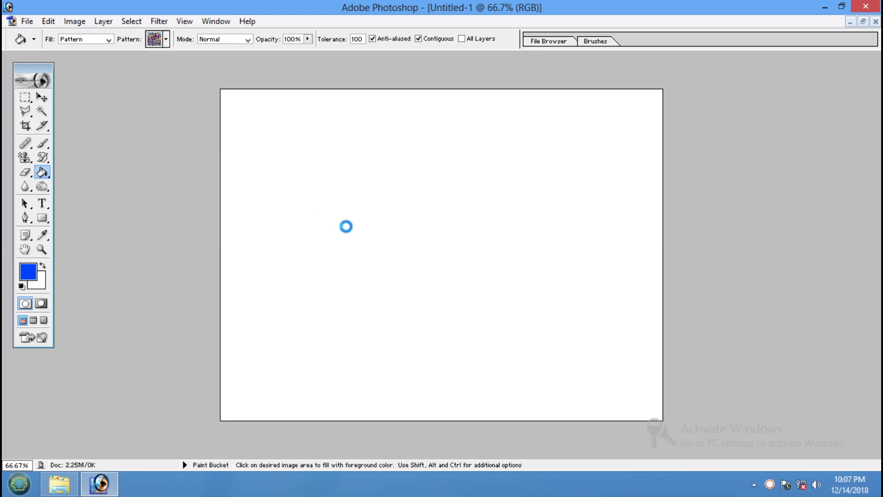
pyautogui.hotkey('ctrl', 'z')
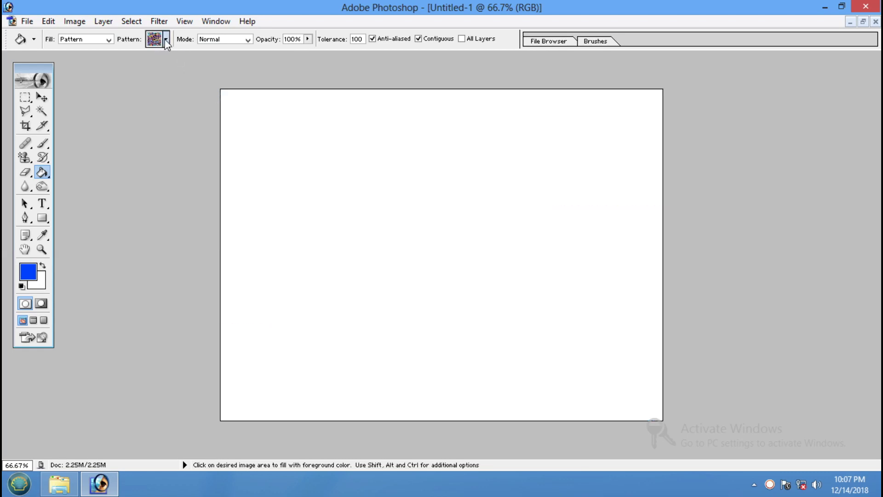
# Step: Fill the canvas with the blue bubbles pattern again
pyautogui.click(166, 39)
pyautogui.click(94, 67)
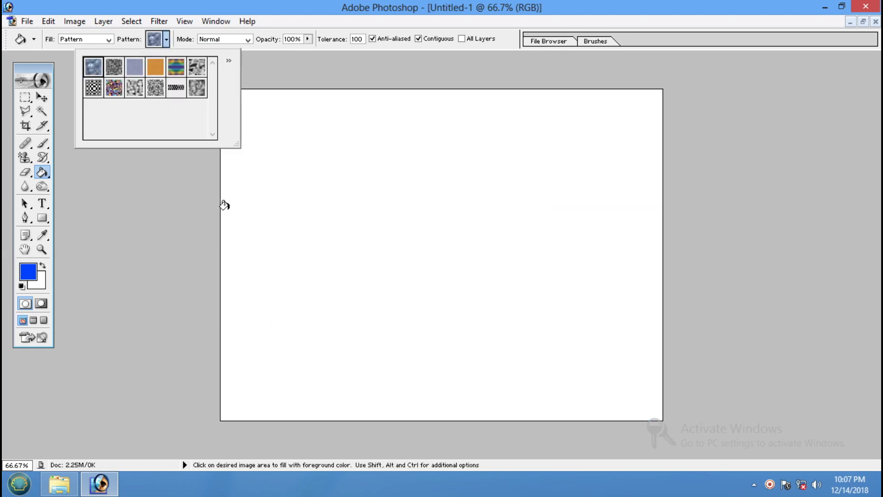
pyautogui.click(330, 247)
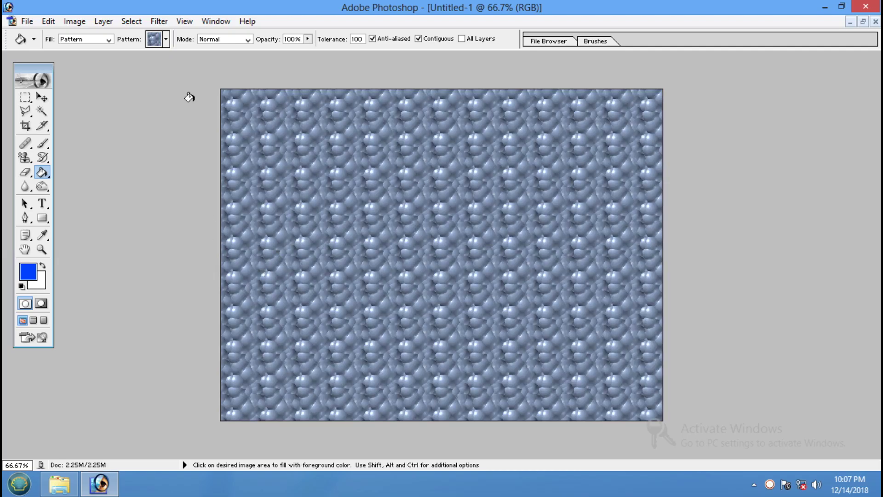
pyautogui.click(167, 39)
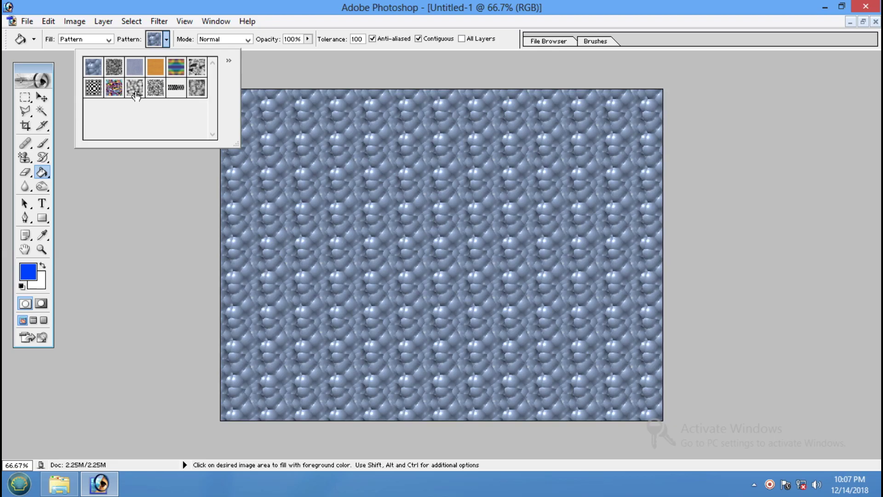
pyautogui.click(316, 40)
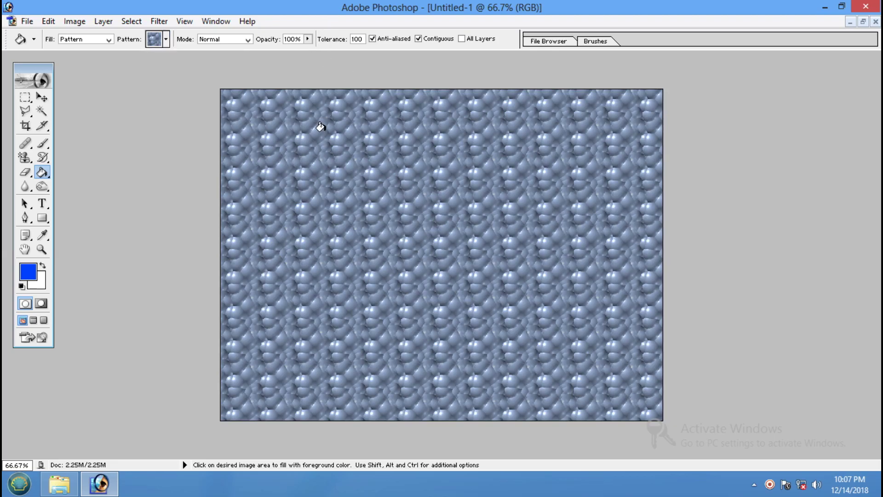
# Step: Preview a Color Balance shift toward red that turns the pattern pink, then cancel it
pyautogui.click(75, 21)
pyautogui.moveTo(103, 54)
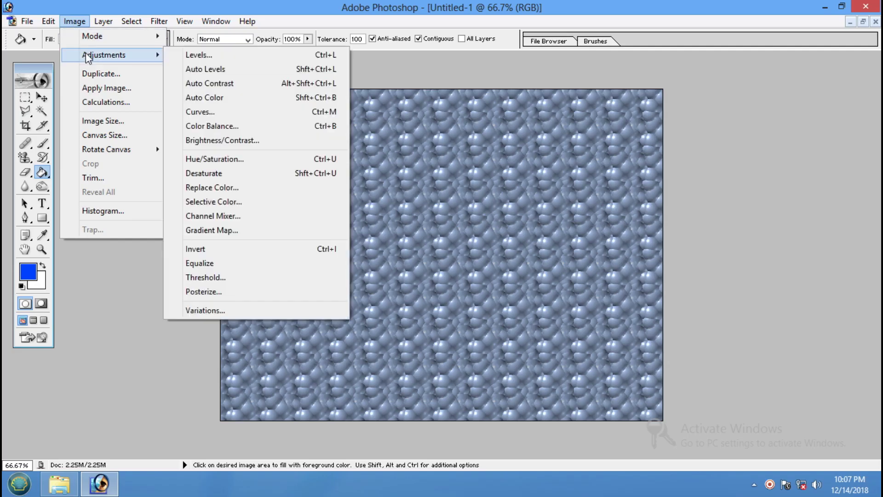
pyautogui.click(217, 127)
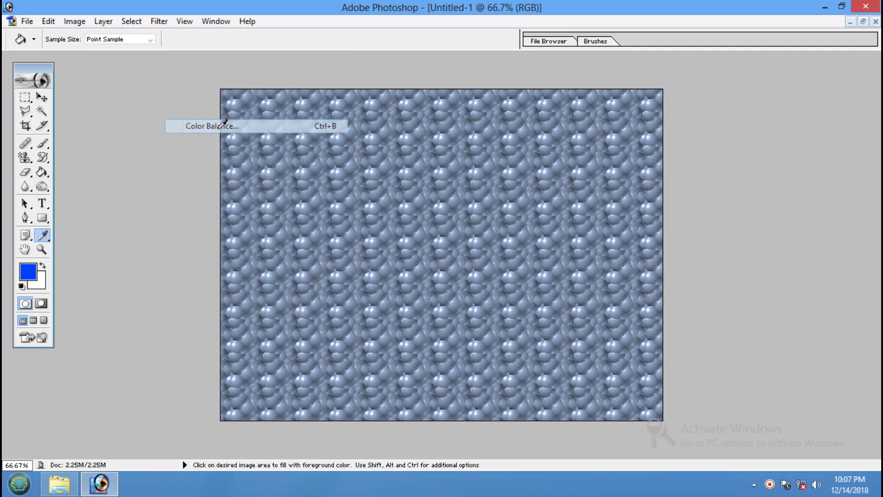
pyautogui.moveTo(472, 269); pyautogui.dragTo(688, 128)
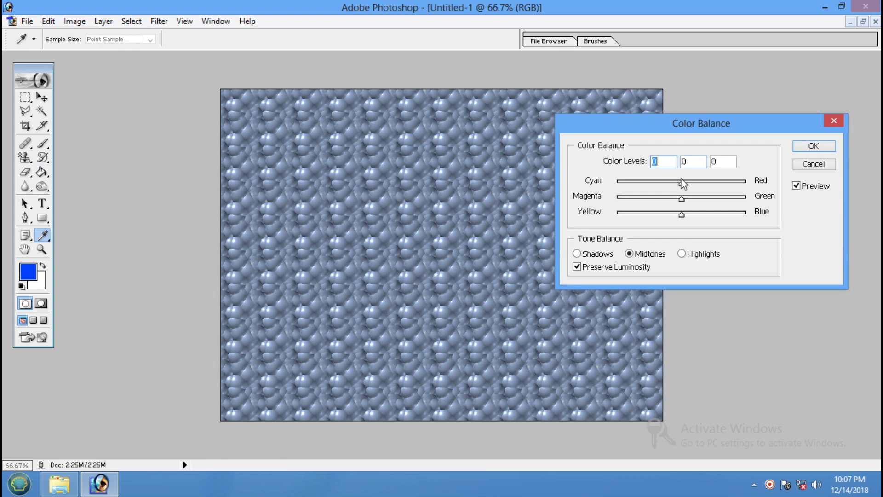
pyautogui.moveTo(682, 183)
pyautogui.mouseDown()
pyautogui.moveTo(620, 184)
pyautogui.moveTo(749, 186)
pyautogui.moveTo(682, 197)
pyautogui.moveTo(752, 203)
pyautogui.moveTo(667, 212)
pyautogui.moveTo(617, 203)
pyautogui.moveTo(757, 216)
pyautogui.moveTo(619, 219)
pyautogui.moveTo(687, 220)
pyautogui.mouseUp()
pyautogui.click(802, 167)
pyautogui.press('g')
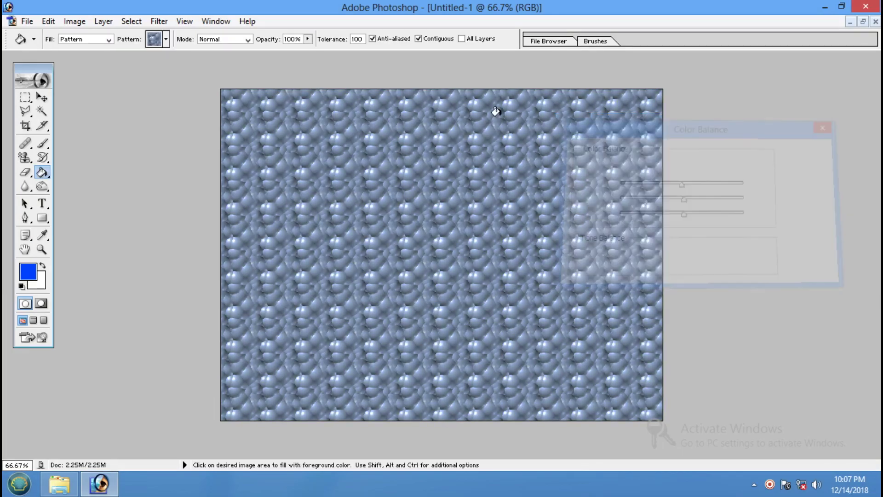
# Step: Shift the pattern's hue in Hue/Saturation until it turns blue, apply, then reopen and dismiss it
pyautogui.click(74, 21)
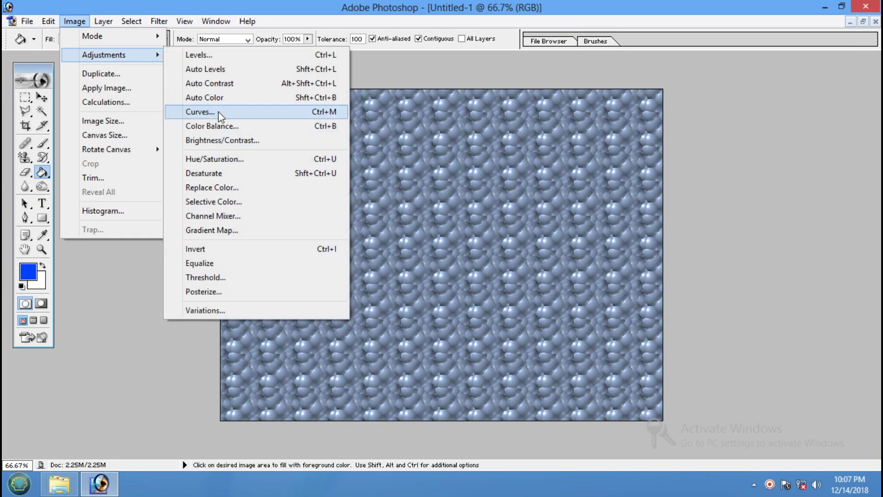
pyautogui.click(244, 162)
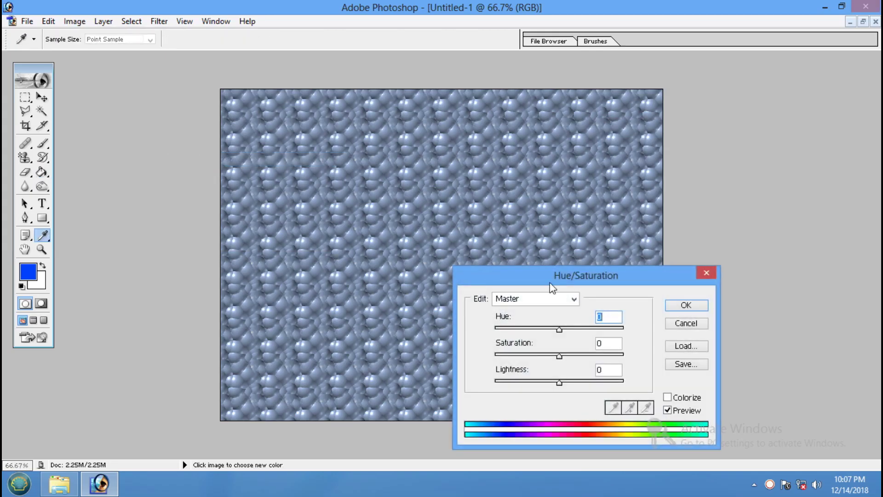
pyautogui.moveTo(561, 279); pyautogui.dragTo(638, 115)
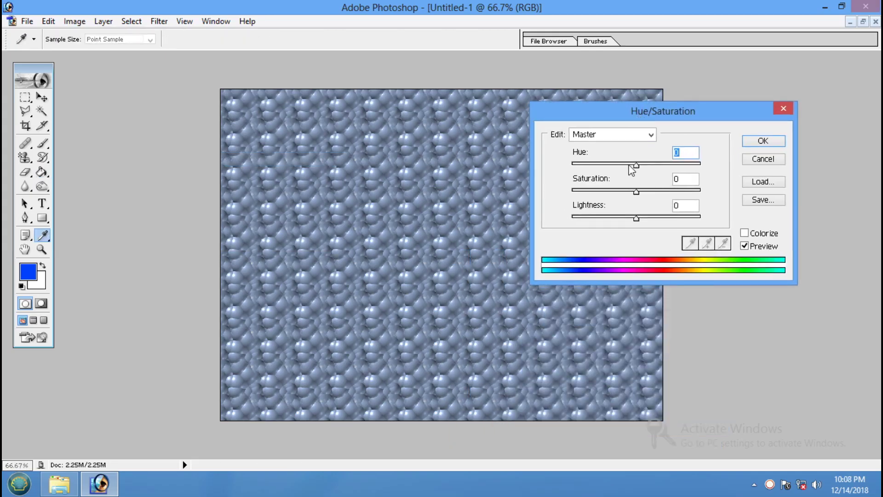
pyautogui.moveTo(637, 164)
pyautogui.mouseDown()
pyautogui.moveTo(681, 173)
pyautogui.moveTo(586, 169)
pyautogui.mouseUp()
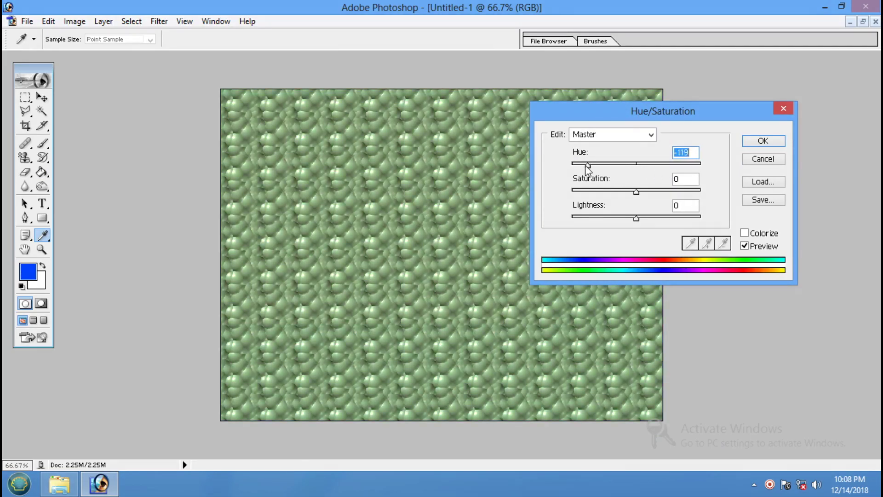
pyautogui.moveTo(587, 170); pyautogui.dragTo(641, 167)
pyautogui.press('Return')
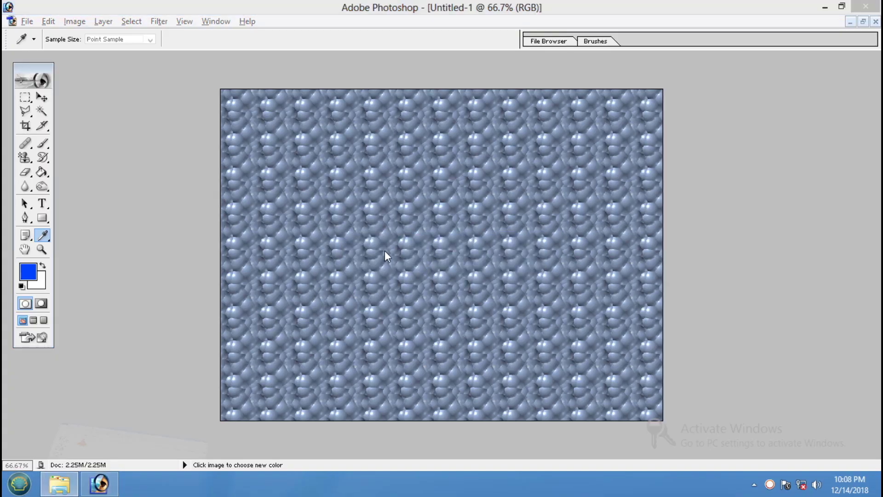
pyautogui.hotkey('ctrl', 'u')
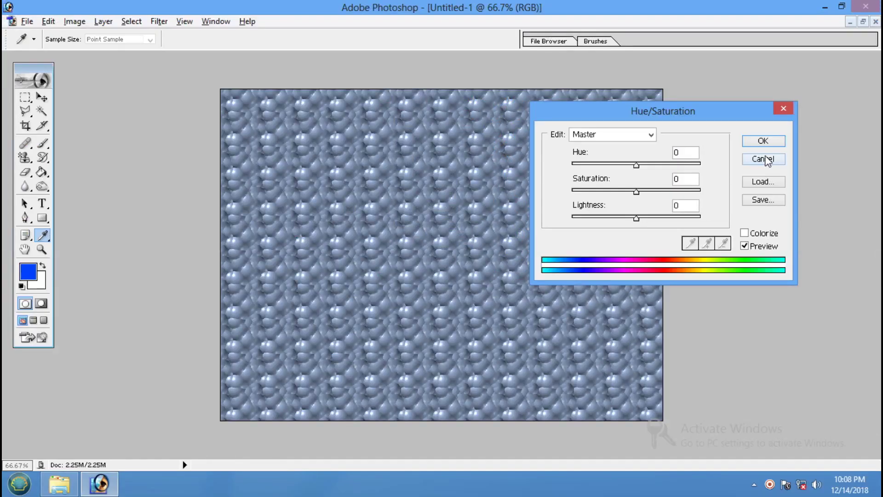
pyautogui.click(762, 159)
# Step: Undo the pattern fill and set the Paint Bucket fill source back to Foreground
pyautogui.press('g')
pyautogui.click(41, 97)
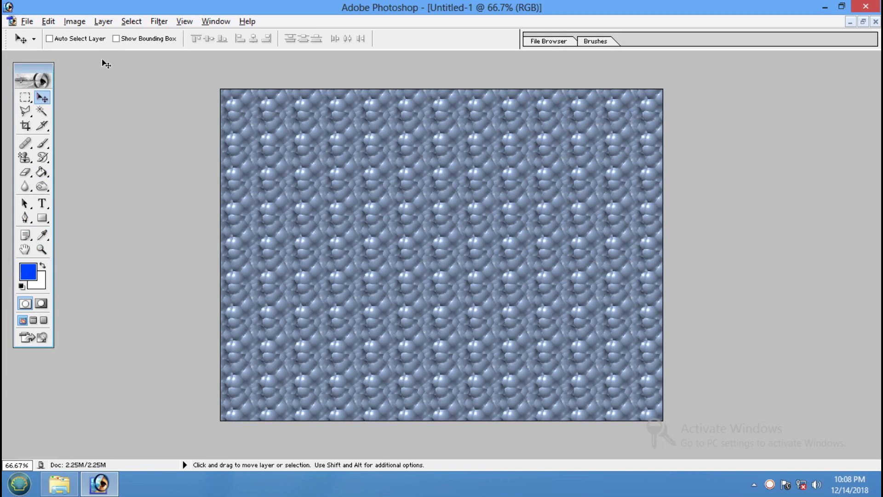
pyautogui.hotkey('ctrl', 'z')
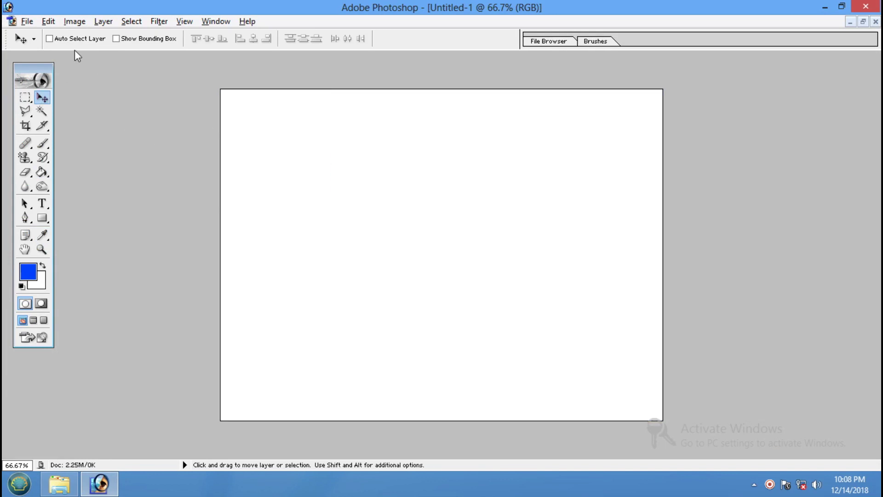
pyautogui.click(42, 172)
pyautogui.click(109, 39)
pyautogui.click(97, 48)
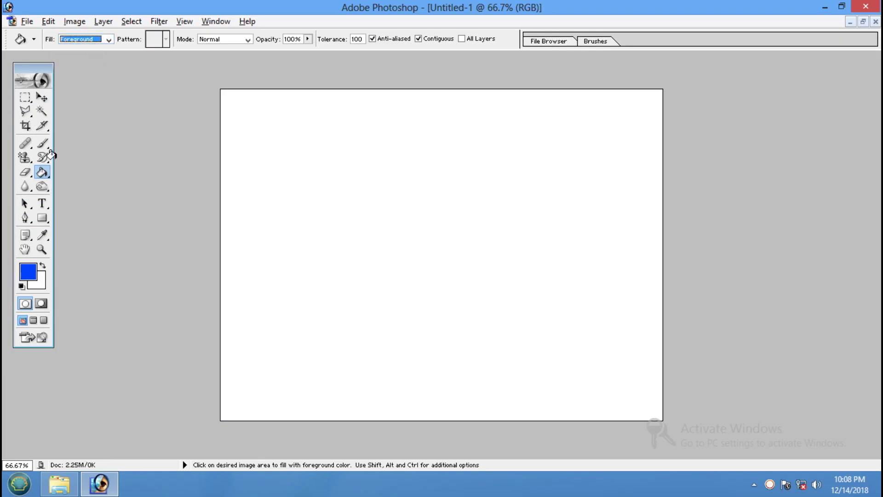
# Step: Switch to the Gradient Tool and pick red FE0024 as the foreground colour
pyautogui.click(44, 176)
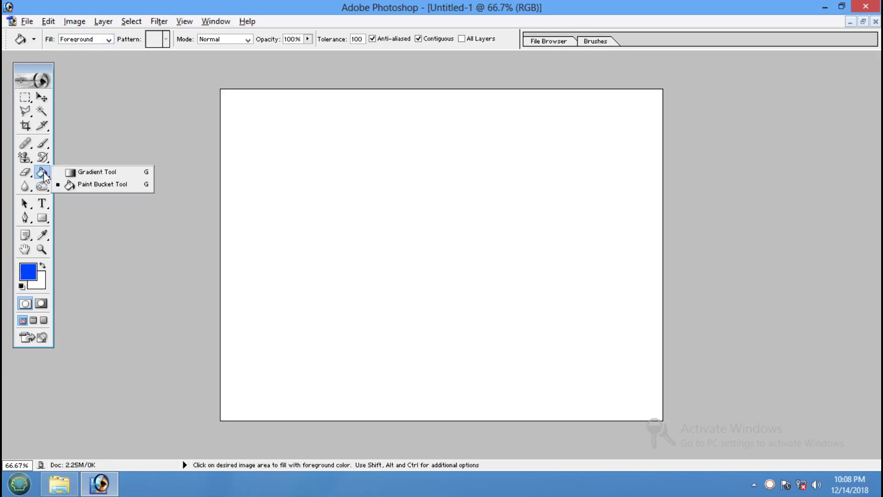
pyautogui.click(98, 175)
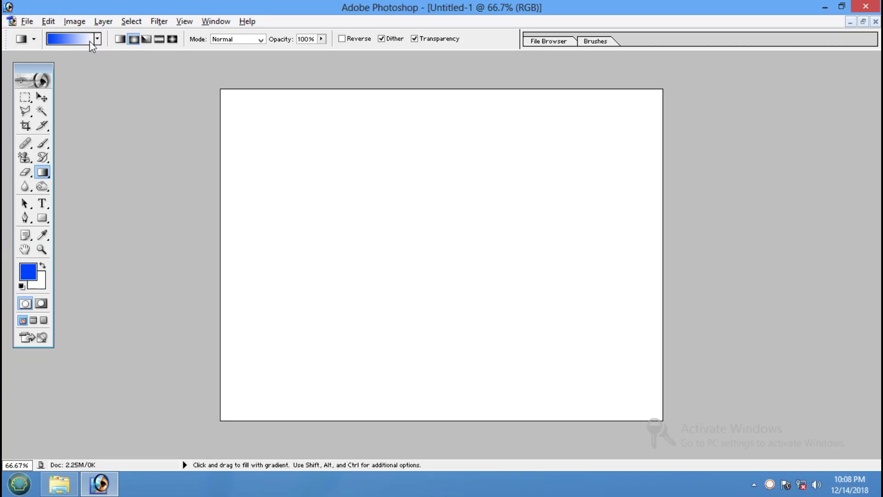
pyautogui.click(28, 271)
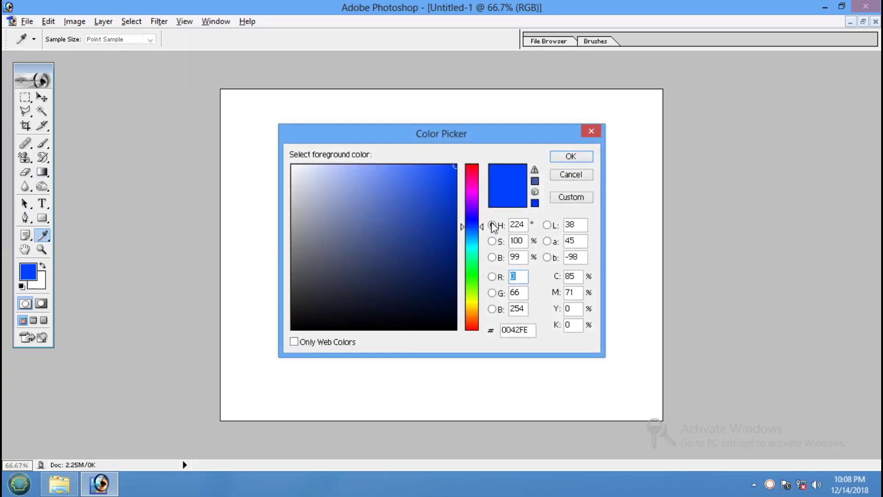
pyautogui.moveTo(470, 196); pyautogui.dragTo(474, 169)
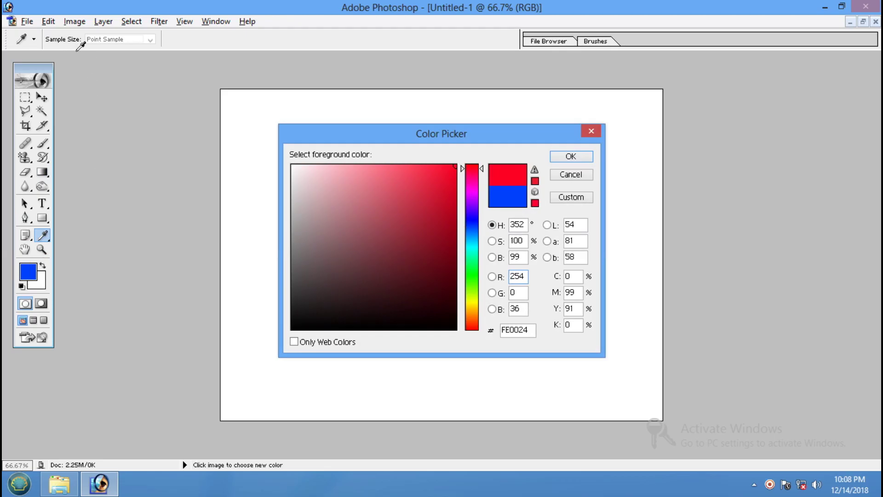
# Step: Confirm red, draw a diagonal red-to-white gradient, switch to Linear style, and undo it
pyautogui.click(569, 156)
pyautogui.press('g')
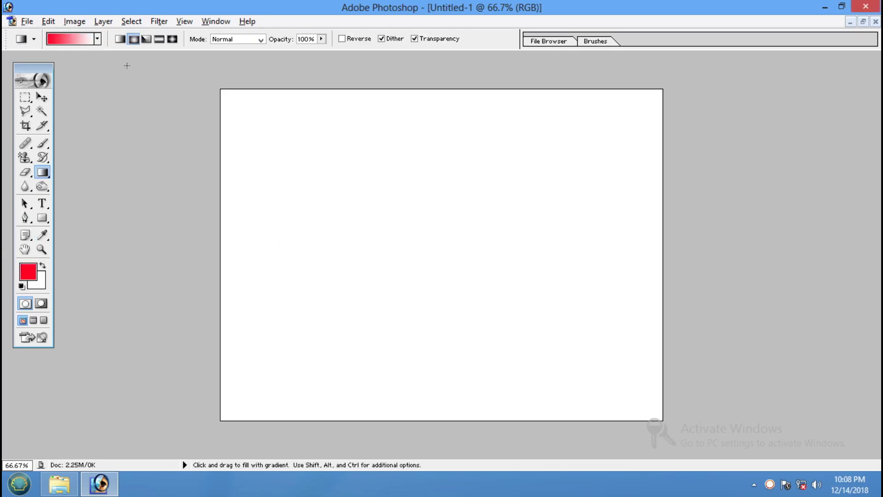
pyautogui.moveTo(246, 121); pyautogui.dragTo(639, 396)
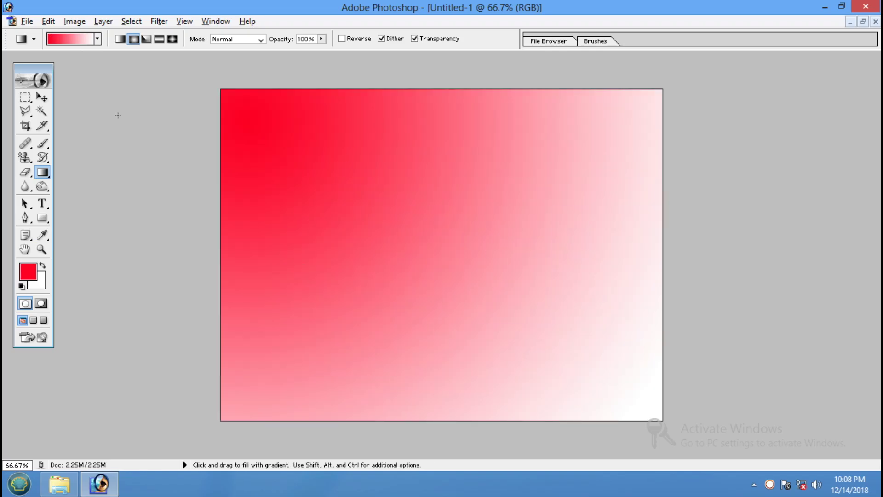
pyautogui.click(119, 39)
pyautogui.hotkey('ctrl', 'z')
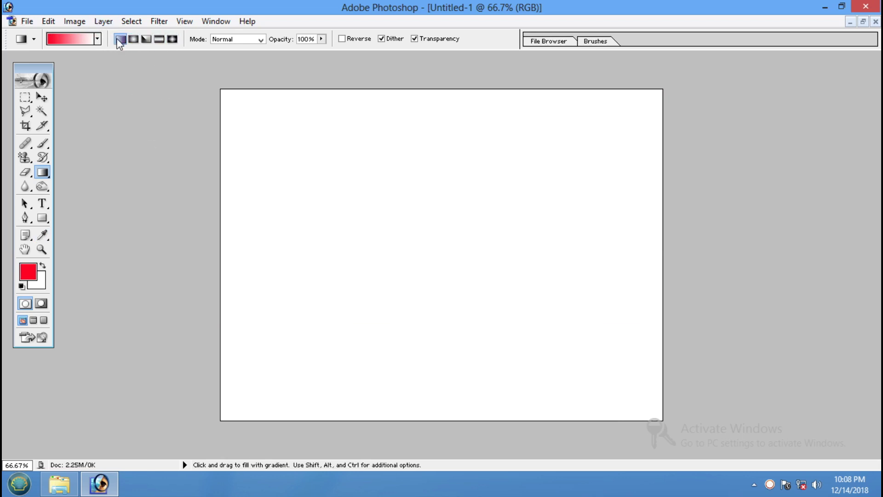
# Step: Draw and undo several diagonal linear red-to-white gradients, finally restoring one
pyautogui.moveTo(314, 147)
pyautogui.mouseDown()
pyautogui.moveTo(571, 372)
pyautogui.moveTo(304, 151)
pyautogui.moveTo(532, 354)
pyautogui.moveTo(246, 163)
pyautogui.moveTo(535, 294)
pyautogui.moveTo(556, 305)
pyautogui.moveTo(557, 325)
pyautogui.moveTo(584, 353)
pyautogui.moveTo(490, 330)
pyautogui.moveTo(517, 315)
pyautogui.moveTo(632, 386)
pyautogui.mouseUp()
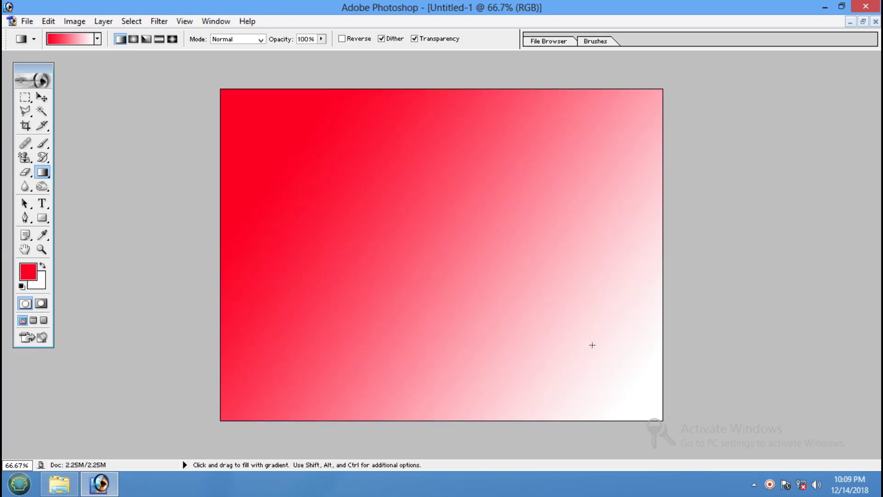
pyautogui.hotkey('ctrl', 'z')
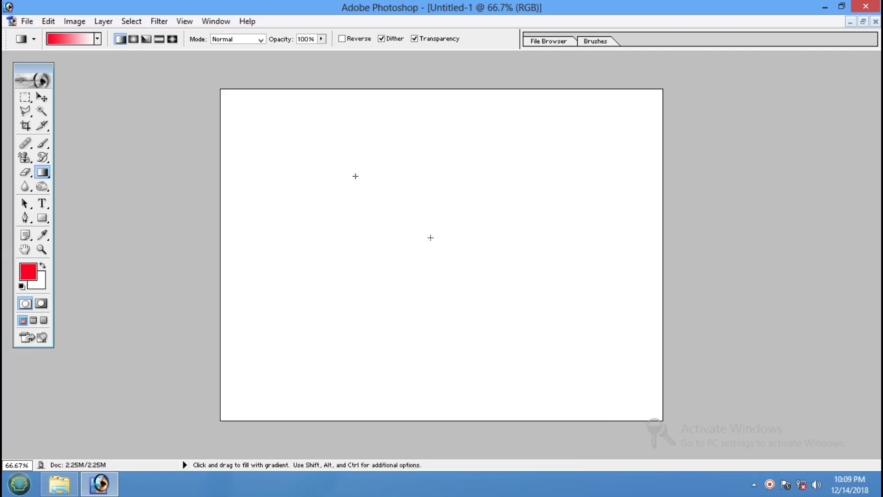
pyautogui.moveTo(430, 237); pyautogui.dragTo(419, 230)
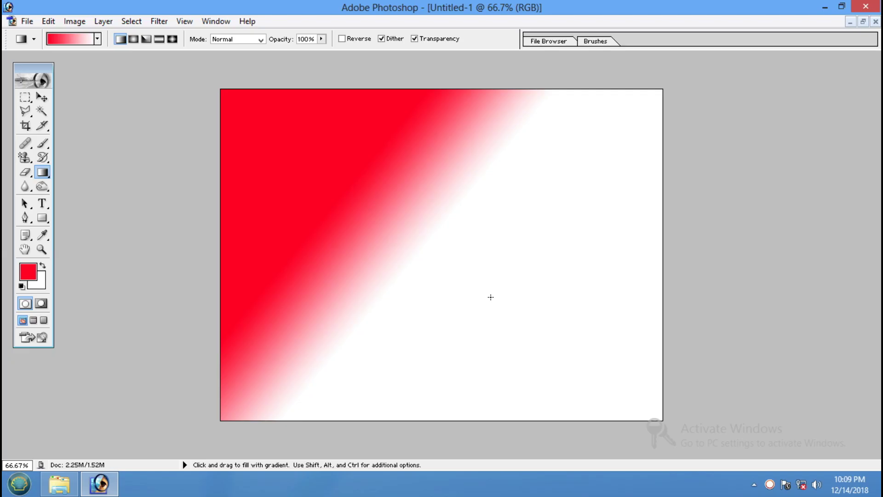
pyautogui.hotkey('ctrl', 'z')
pyautogui.moveTo(374, 205); pyautogui.dragTo(509, 322)
pyautogui.hotkey('ctrl', 'z')
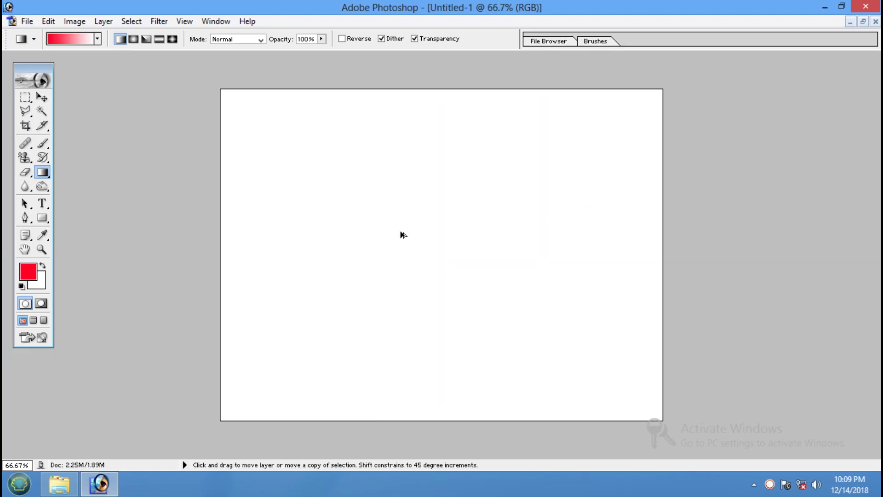
pyautogui.moveTo(321, 171); pyautogui.dragTo(479, 300)
pyautogui.hotkey('ctrl', 'z')
pyautogui.moveTo(318, 158); pyautogui.dragTo(522, 309)
pyautogui.hotkey('ctrl', 'z')
pyautogui.hotkey('ctrl', 'z')
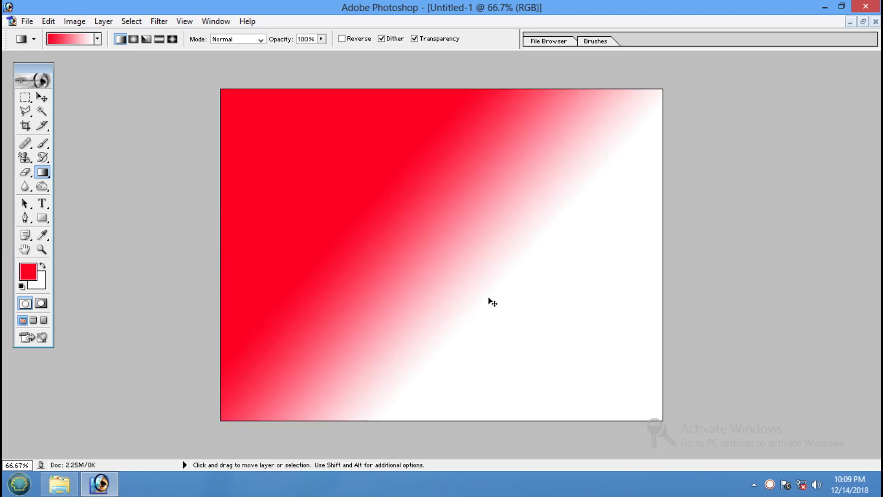
pyautogui.hotkey('ctrl', 'z')
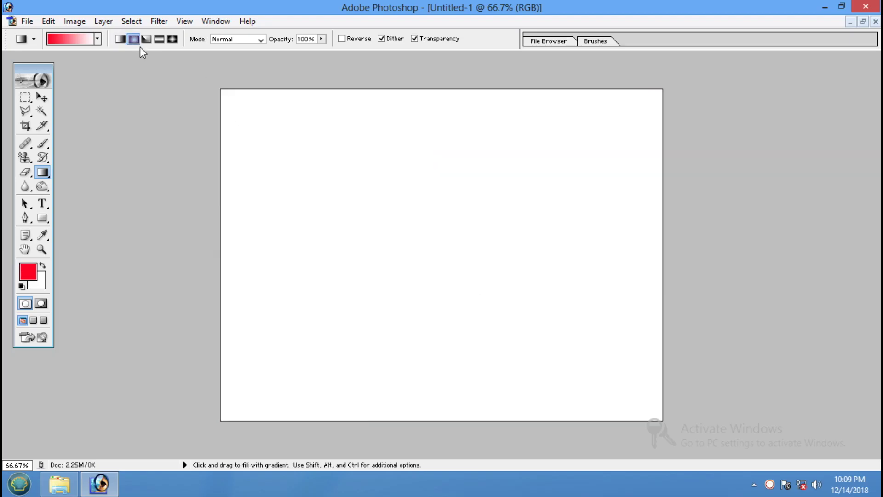
# Step: Switch to Radial style, draw five red radial glows around the canvas, then step back twice
pyautogui.click(133, 41)
pyautogui.moveTo(448, 260); pyautogui.dragTo(504, 312)
pyautogui.moveTo(496, 260); pyautogui.dragTo(543, 306)
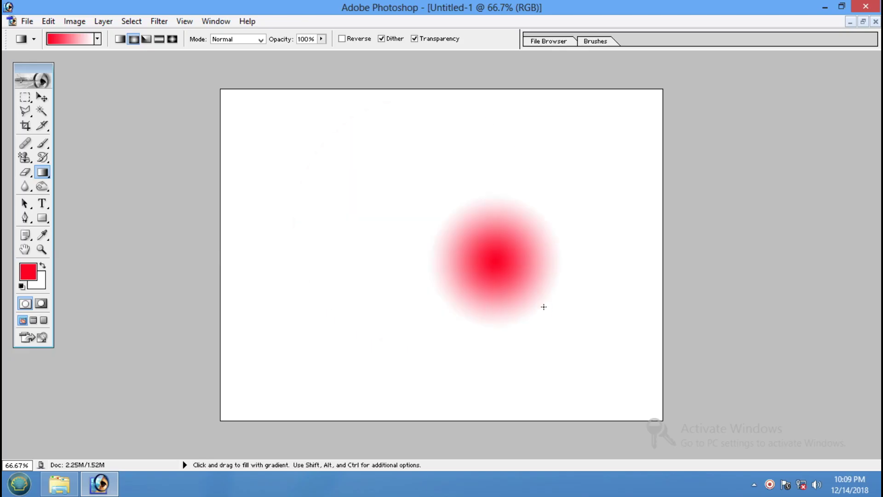
pyautogui.moveTo(354, 237); pyautogui.dragTo(421, 288)
pyautogui.moveTo(420, 164); pyautogui.dragTo(568, 257)
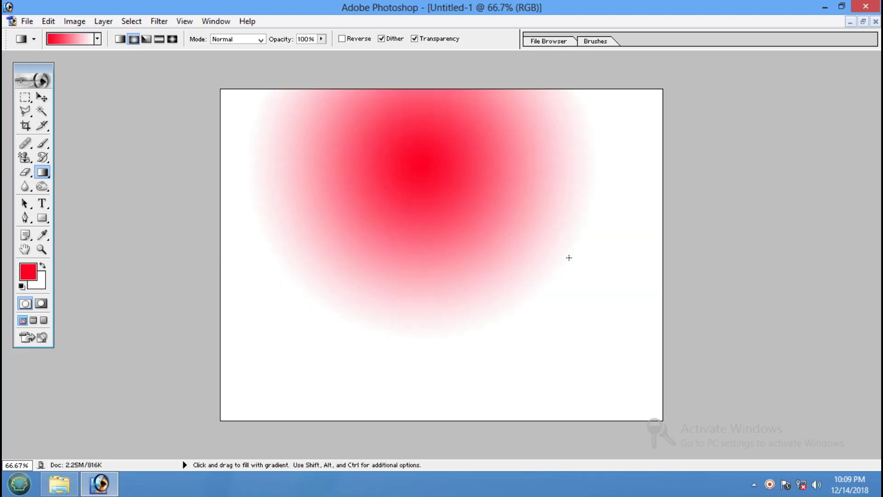
pyautogui.moveTo(507, 318); pyautogui.dragTo(560, 381)
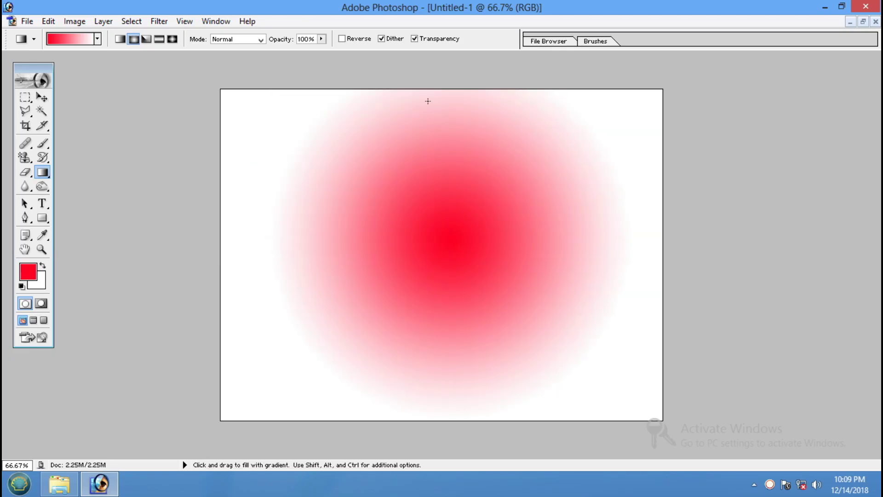
pyautogui.hotkey('ctrl', 'alt', 'z')
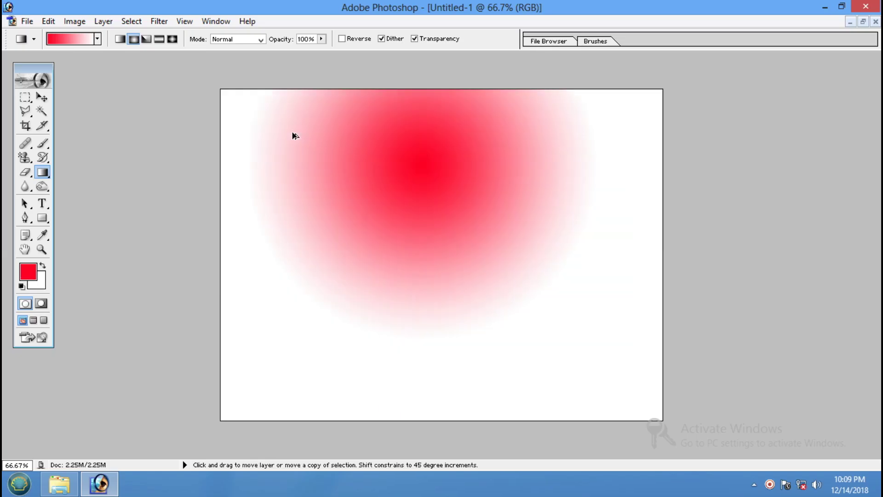
pyautogui.hotkey('ctrl', 'alt', 'z')
pyautogui.hotkey('ctrl', 'alt', 'z')
pyautogui.hotkey('ctrl', 'alt', 'z')
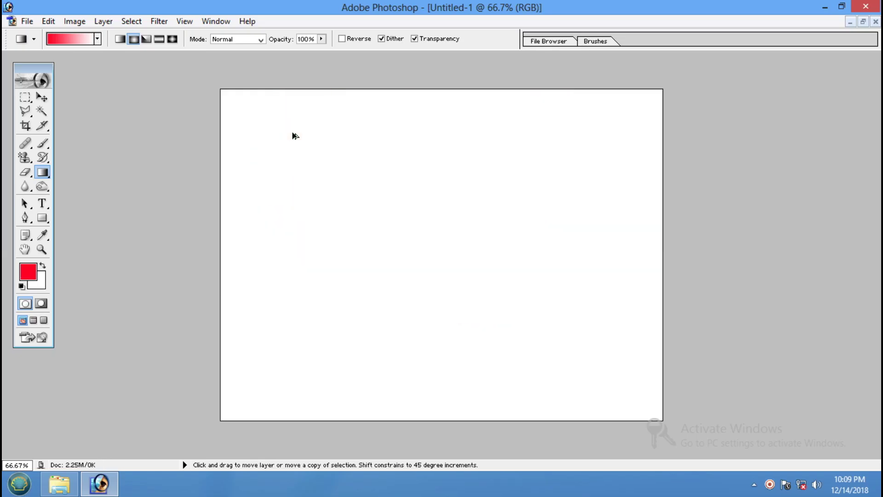
# Step: Switch to Angle style and draw two red-to-white angle gradients, undoing each one
pyautogui.click(146, 39)
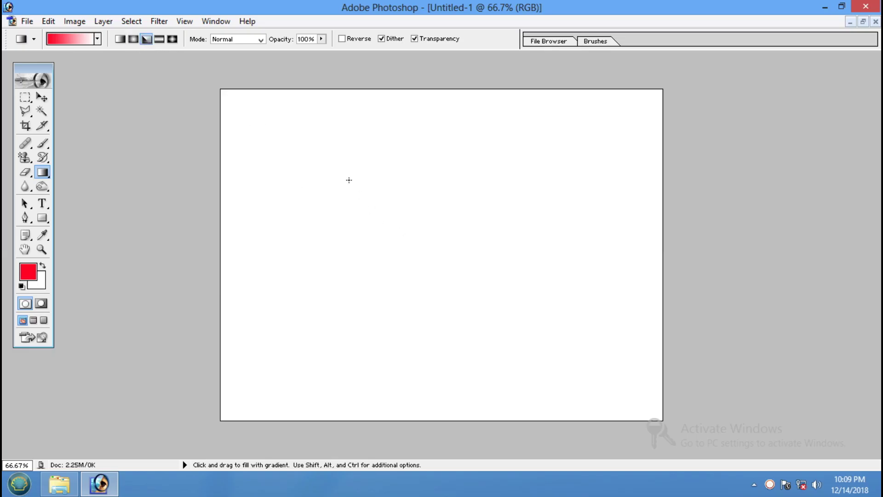
pyautogui.moveTo(338, 165); pyautogui.dragTo(399, 205)
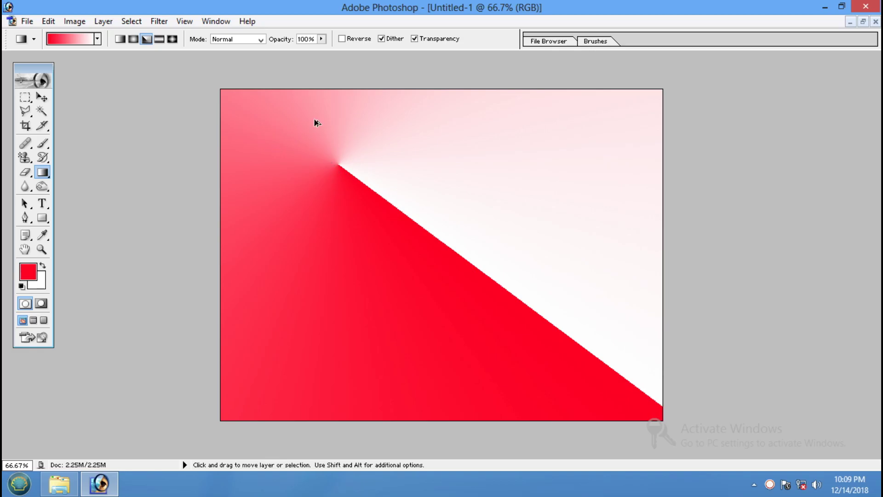
pyautogui.hotkey('ctrl', 'z')
pyautogui.moveTo(219, 90); pyautogui.dragTo(662, 419)
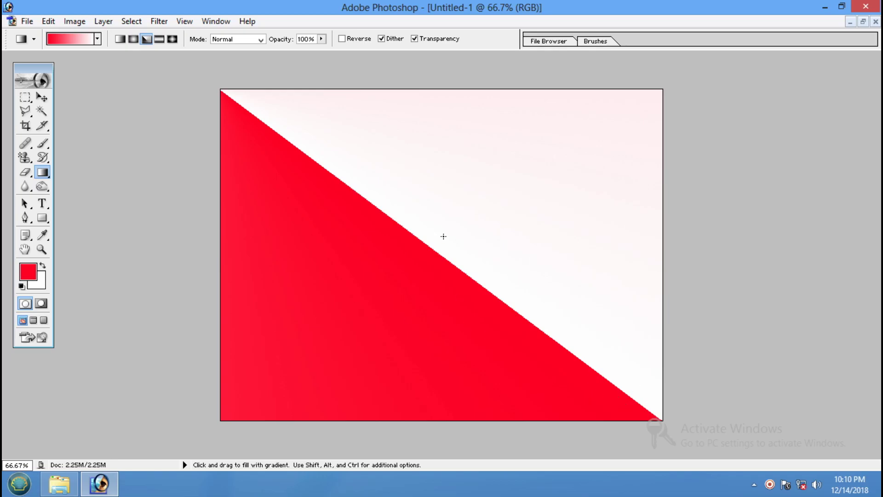
pyautogui.hotkey('ctrl', 'alt', 'z')
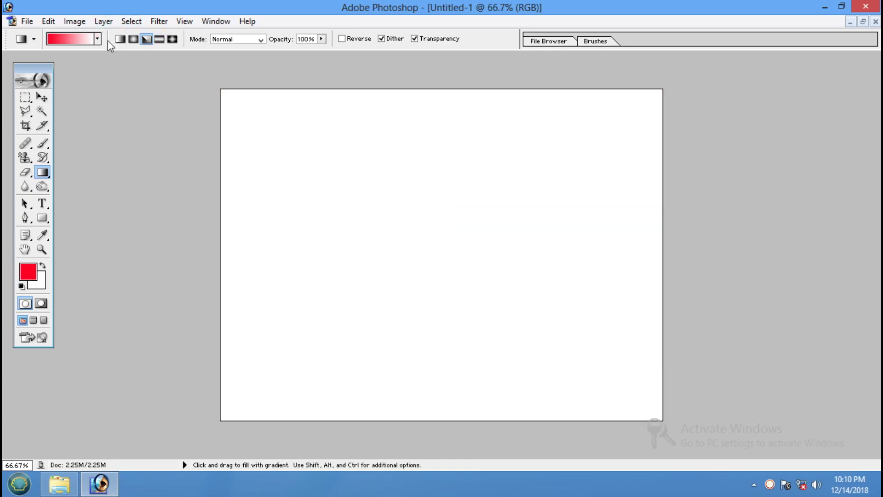
# Step: Fill the canvas corner to corner with a linear red gradient, then undo it
pyautogui.click(119, 40)
pyautogui.moveTo(221, 91); pyautogui.dragTo(661, 418)
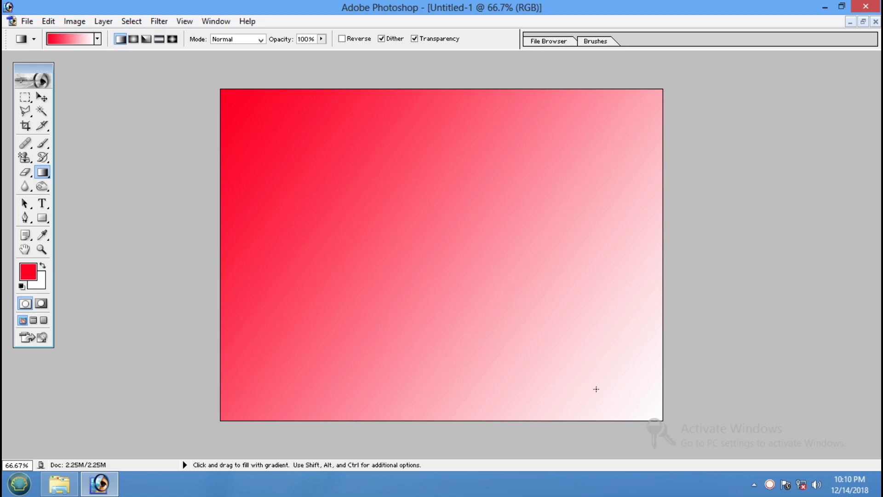
pyautogui.hotkey('ctrl', 'alt', 'z')
# Step: Switch to Reflected style and draw several diagonal red reflected stripes
pyautogui.click(159, 39)
pyautogui.moveTo(305, 152); pyautogui.dragTo(514, 337)
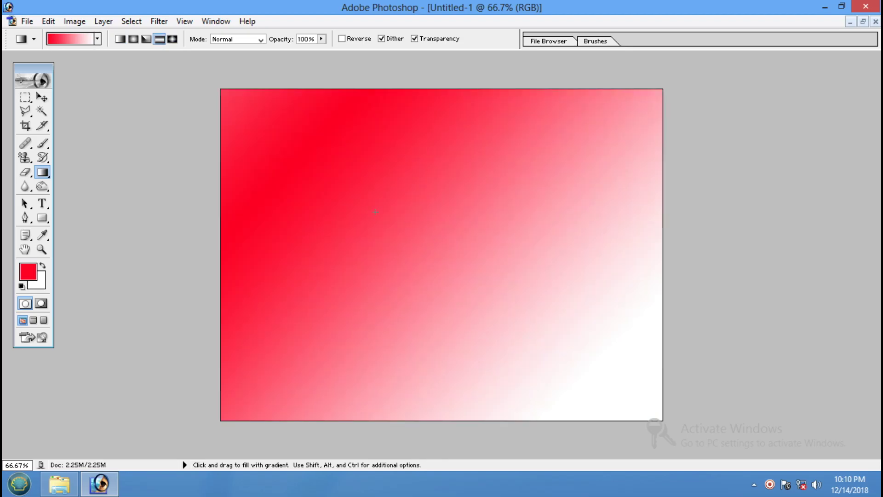
pyautogui.hotkey('ctrl', 'alt', 'z')
pyautogui.moveTo(357, 177); pyautogui.dragTo(371, 197)
pyautogui.moveTo(408, 223); pyautogui.dragTo(466, 281)
pyautogui.moveTo(509, 302); pyautogui.dragTo(515, 312)
pyautogui.moveTo(559, 332); pyautogui.dragTo(561, 335)
pyautogui.moveTo(398, 222); pyautogui.dragTo(446, 273)
# Step: Step back through the reflected stripes, trying one wide stripe, until the canvas is blank
pyautogui.hotkey('ctrl', 'z')
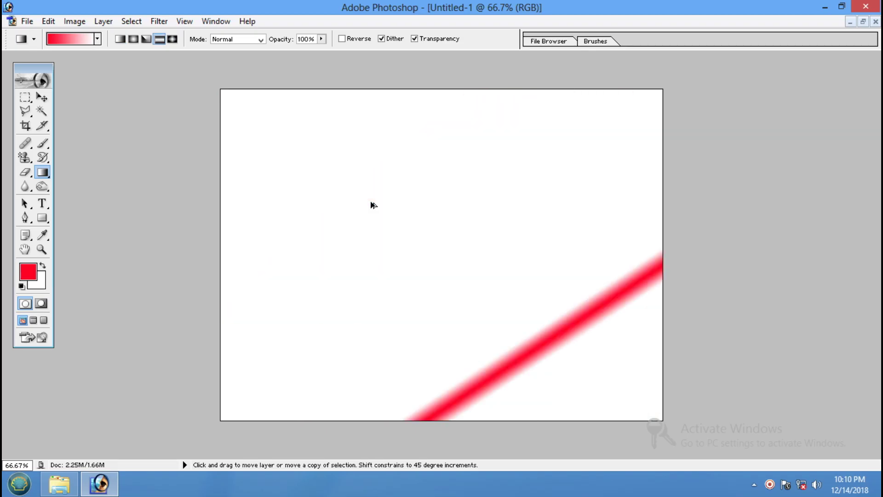
pyautogui.moveTo(368, 197); pyautogui.dragTo(409, 248)
pyautogui.hotkey('ctrl', 'z')
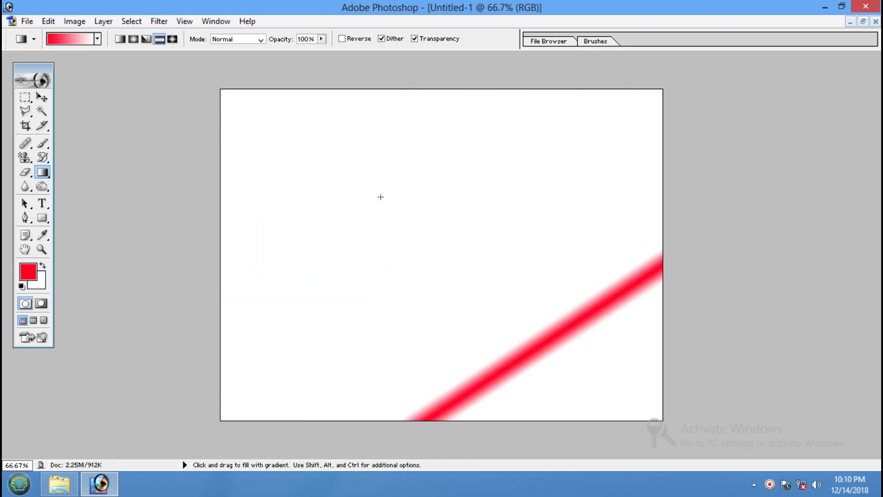
pyautogui.hotkey('ctrl', 'z')
pyautogui.hotkey('ctrl', 'z')
pyautogui.hotkey('ctrl', 'alt', 'z')
pyautogui.hotkey('ctrl', 'alt', 'z')
pyautogui.hotkey('ctrl', 'alt', 'z')
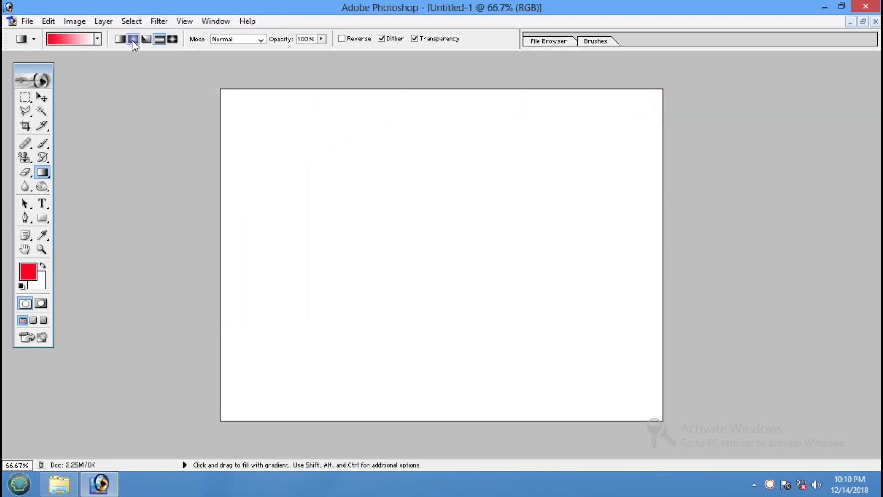
# Step: Undo a red radial gradient, then draw and undo red diamond gradients mid-canvas and lower right
pyautogui.moveTo(422, 228); pyautogui.dragTo(492, 282)
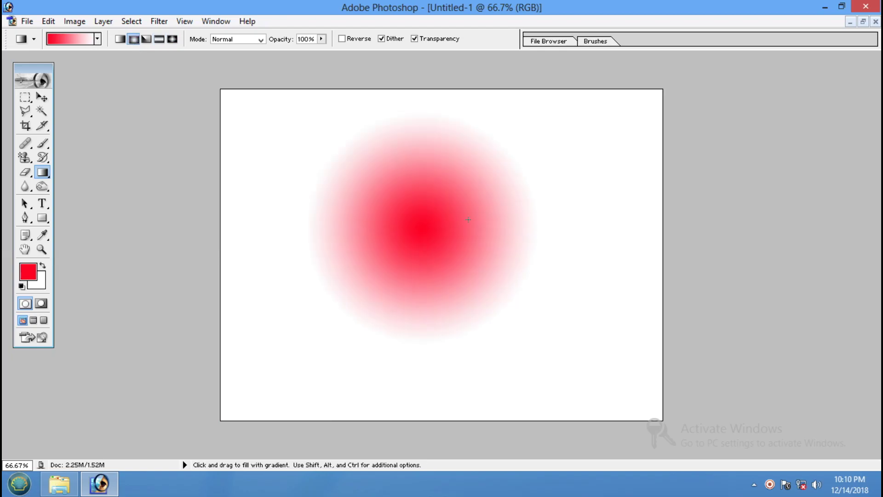
pyautogui.hotkey('ctrl', 'z')
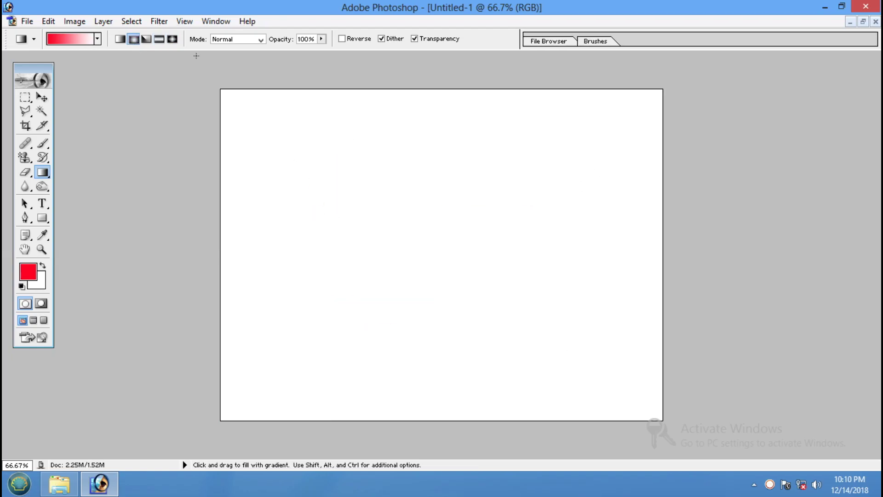
pyautogui.click(177, 40)
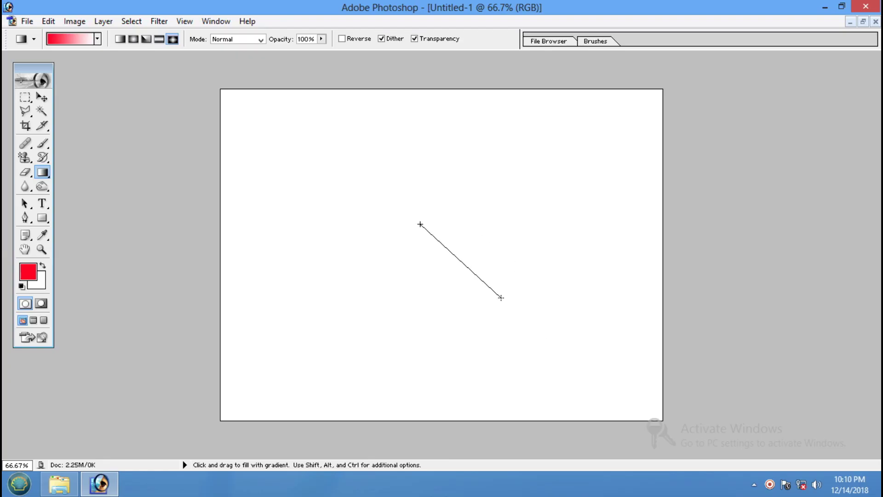
pyautogui.moveTo(420, 224); pyautogui.dragTo(468, 276)
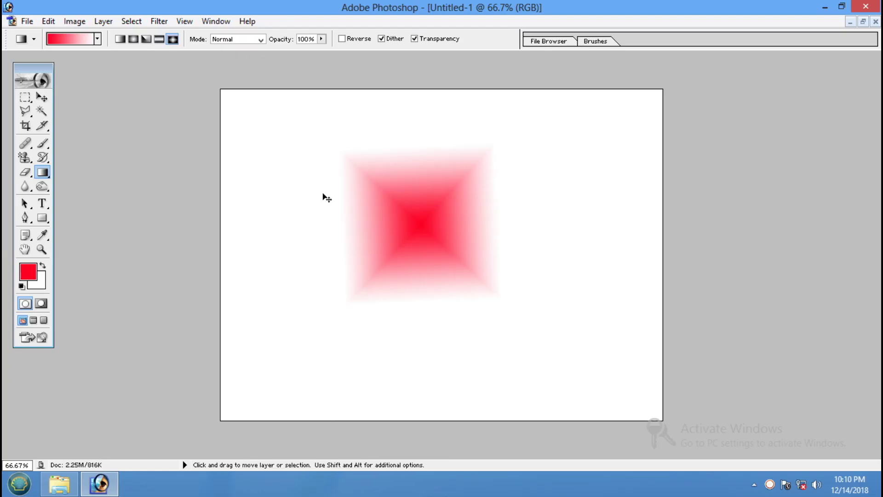
pyautogui.hotkey('ctrl', 'z')
pyautogui.moveTo(389, 199); pyautogui.dragTo(466, 282)
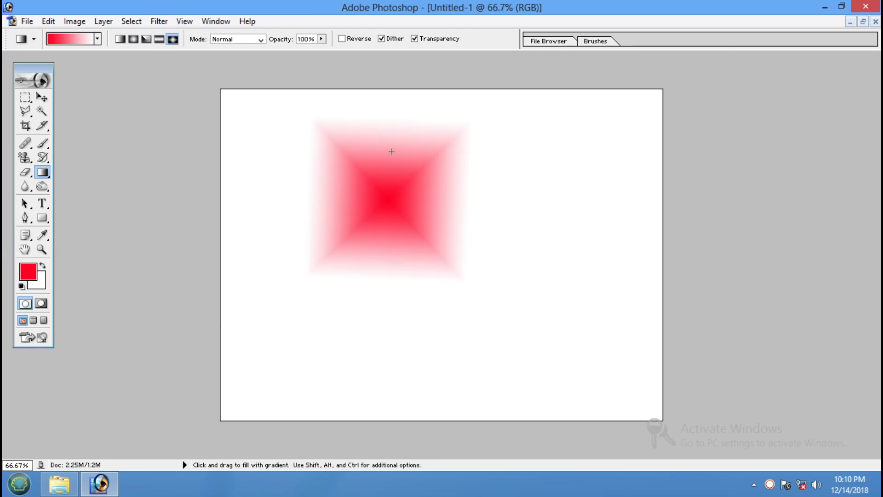
pyautogui.hotkey('ctrl', 'z')
pyautogui.moveTo(510, 205); pyautogui.dragTo(577, 329)
pyautogui.hotkey('ctrl', 'z')
# Step: Draw red diamond gradients at seven spots around the canvas, then step back through them
pyautogui.moveTo(268, 229); pyautogui.dragTo(304, 266)
pyautogui.moveTo(392, 208); pyautogui.dragTo(410, 230)
pyautogui.moveTo(478, 216); pyautogui.dragTo(497, 249)
pyautogui.moveTo(419, 290); pyautogui.dragTo(444, 327)
pyautogui.moveTo(355, 275); pyautogui.dragTo(381, 307)
pyautogui.moveTo(296, 184); pyautogui.dragTo(321, 209)
pyautogui.moveTo(452, 180)
pyautogui.mouseDown()
pyautogui.moveTo(479, 207)
pyautogui.moveTo(548, 221)
pyautogui.mouseUp()
pyautogui.hotkey('ctrl', 'z')
pyautogui.hotkey('ctrl', 'alt', 'z')
pyautogui.hotkey('ctrl', 'alt', 'z')
pyautogui.hotkey('ctrl', 'alt', 'z')
pyautogui.hotkey('ctrl', 'alt', 'z')
pyautogui.hotkey('ctrl', 'alt', 'z')
pyautogui.hotkey('ctrl', 'alt', 'z')
pyautogui.hotkey('ctrl', 'alt', 'z')
pyautogui.hotkey('ctrl', 'alt', 'z')
# Step: Draw a red diamond in the upper-left and select around it with the Rectangular Marquee
pyautogui.moveTo(276, 167); pyautogui.dragTo(306, 217)
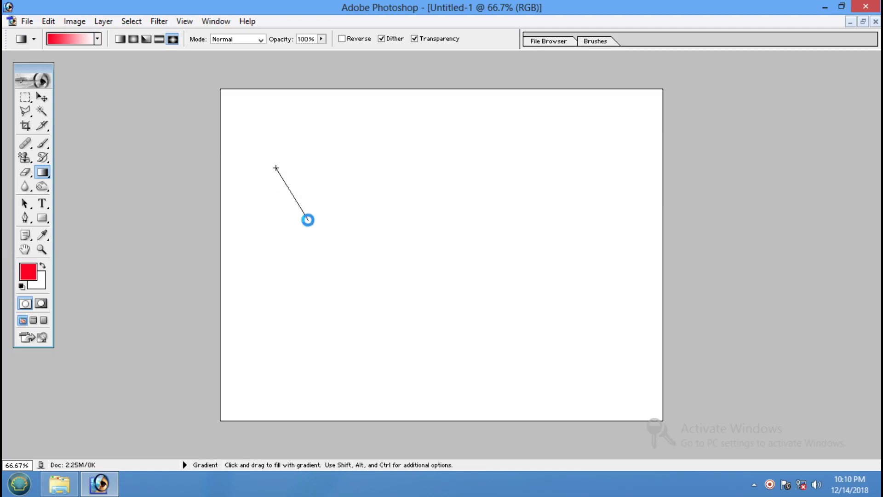
pyautogui.click(25, 97)
pyautogui.moveTo(348, 244); pyautogui.dragTo(204, 105)
pyautogui.hotkey('ctrl', 'd')
pyautogui.hotkey('ctrl', 'v')
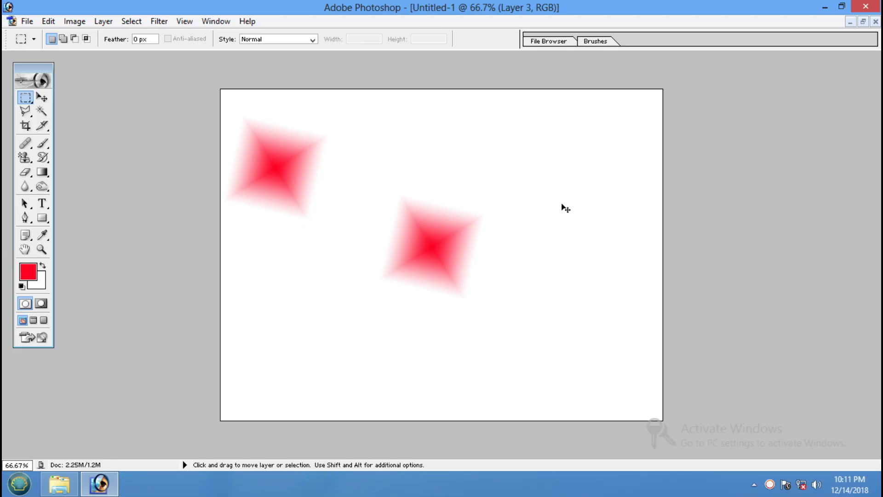
# Step: Duplicate the centre diamond onto new layers, moving copies to the upper right and lower left
pyautogui.moveTo(385, 192); pyautogui.dragTo(487, 297)
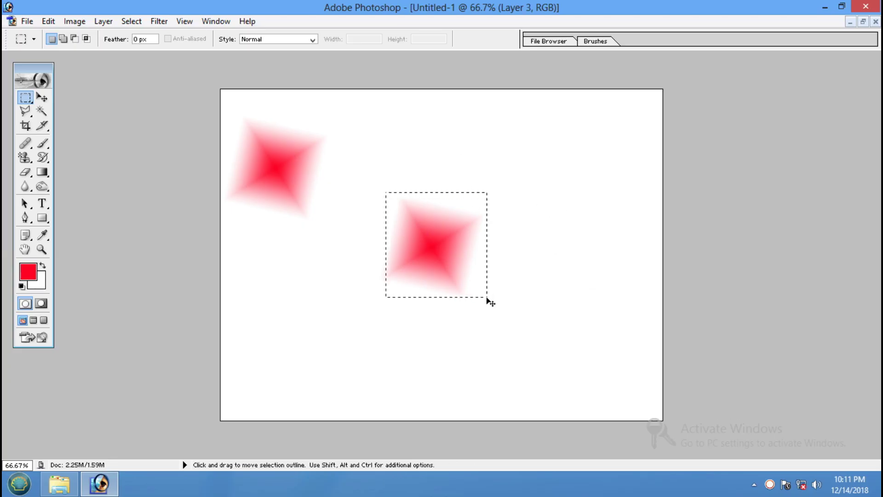
pyautogui.hotkey('ctrl', 'j')
pyautogui.hotkey('ctrl', 'shift', 'Down')
pyautogui.hotkey('ctrl', 'shift', 'Down')
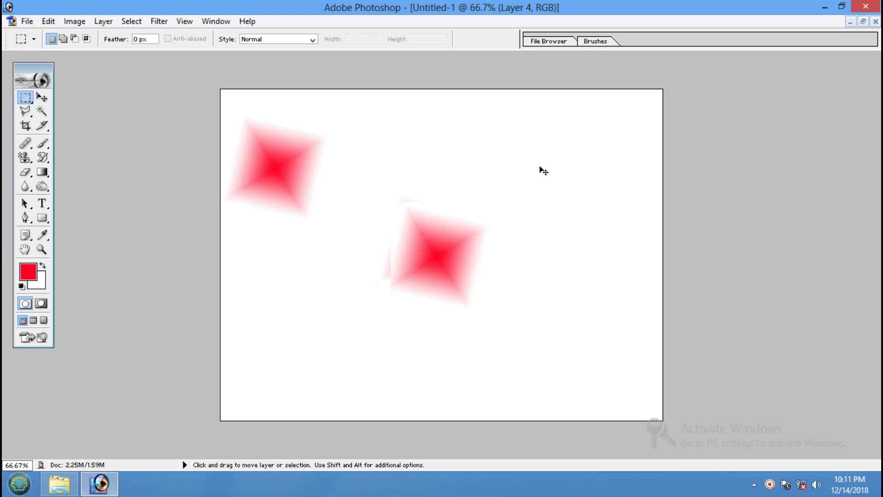
pyautogui.moveTo(454, 256); pyautogui.dragTo(575, 165)
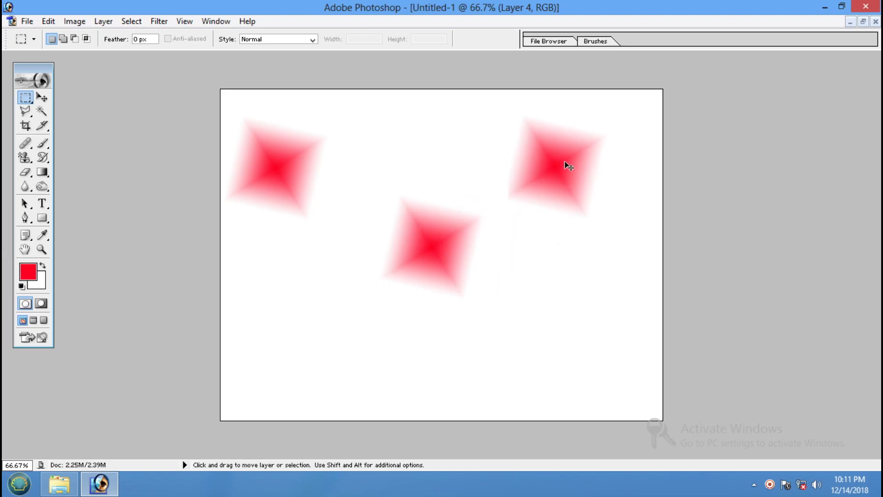
pyautogui.hotkey('ctrl', 'j')
pyautogui.hotkey('ctrl', 'shift', 'Down')
pyautogui.hotkey('ctrl', 'shift', 'Down')
pyautogui.hotkey('ctrl', 'shift', 'Down')
pyautogui.hotkey('ctrl', 'shift', 'Right')
pyautogui.hotkey('ctrl', 'shift', 'Right')
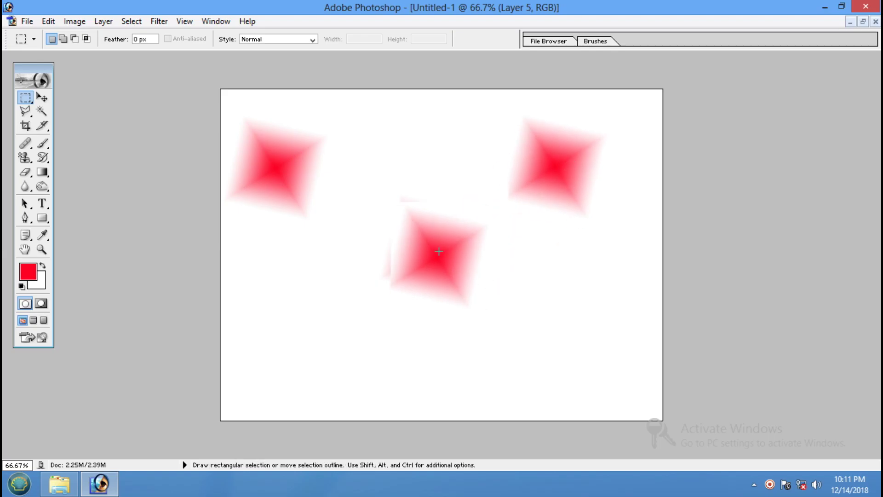
pyautogui.moveTo(439, 251); pyautogui.dragTo(322, 354)
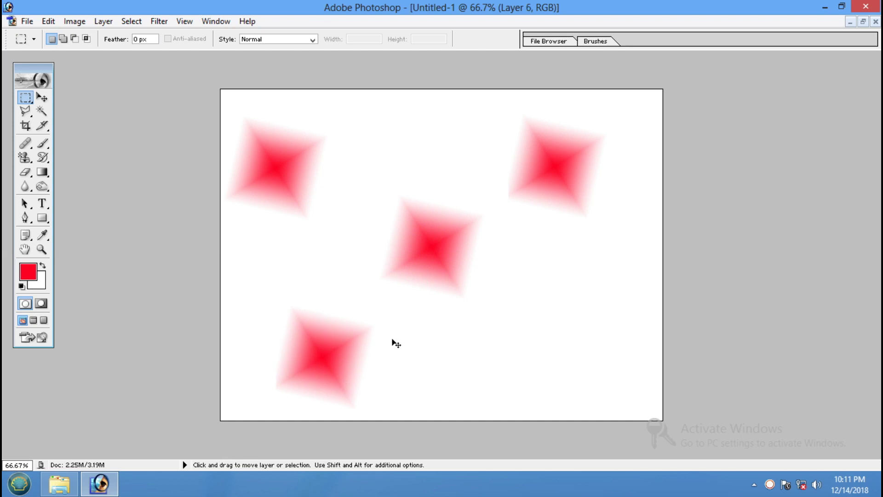
# Step: Add a lower-right diamond copy, then undo the copies and return to the Gradient Tool
pyautogui.hotkey('ctrl', 'shift', 'Down')
pyautogui.hotkey('ctrl', 'shift', 'Down')
pyautogui.hotkey('ctrl', 'shift', 'Right')
pyautogui.hotkey('ctrl', 'shift', 'Right')
pyautogui.hotkey('ctrl', 'd')
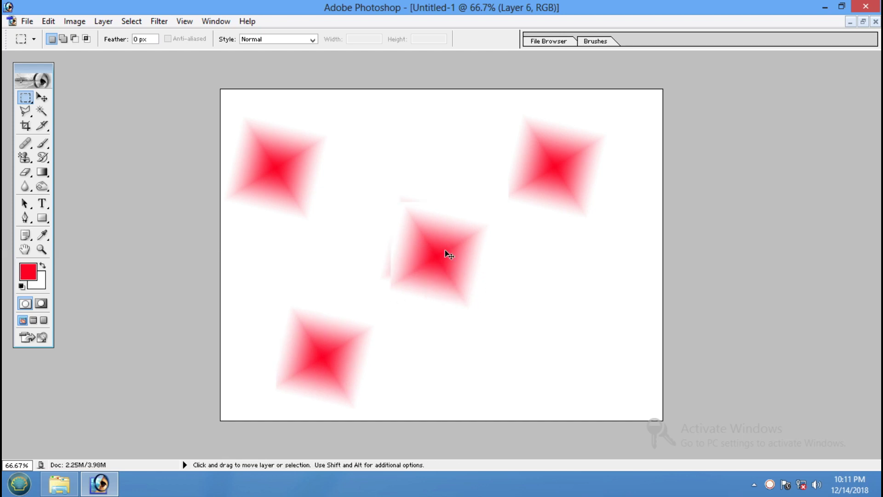
pyautogui.moveTo(445, 250); pyautogui.dragTo(605, 341)
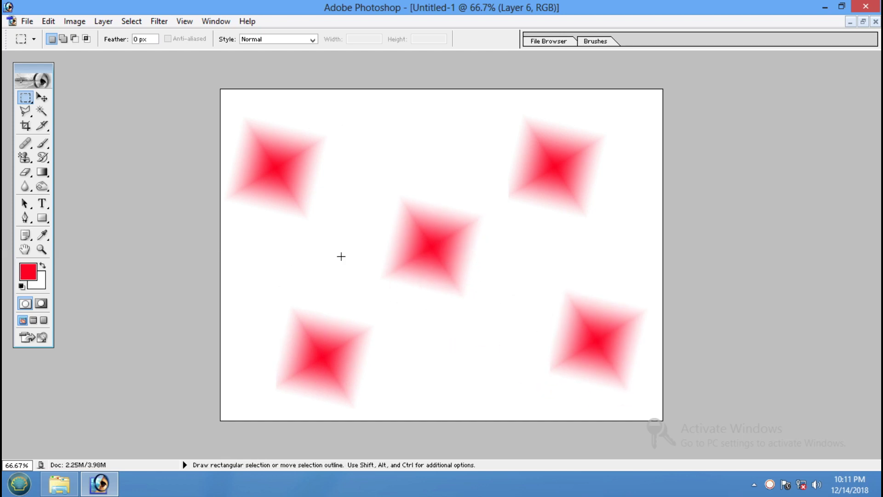
pyautogui.hotkey('ctrl', 'alt', 'z')
pyautogui.hotkey('ctrl', 'alt', 'z')
pyautogui.hotkey('ctrl', 'alt', 'z')
pyautogui.hotkey('ctrl', 'alt', 'z')
pyautogui.hotkey('ctrl', 'alt', 'z')
pyautogui.hotkey('ctrl', 'alt', 'z')
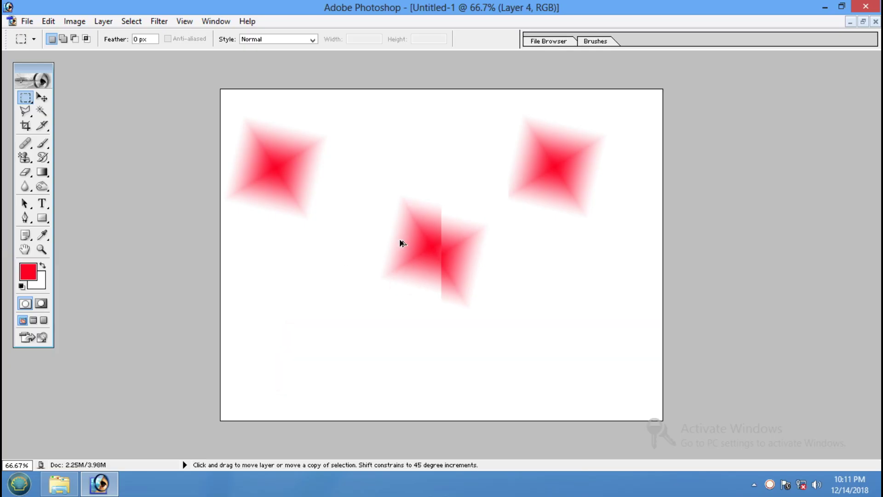
pyautogui.hotkey('ctrl', 'alt', 'z')
pyautogui.hotkey('ctrl', 'alt', 'z')
pyautogui.hotkey('ctrl', 'alt', 'z')
pyautogui.hotkey('ctrl', 'alt', 'z')
pyautogui.hotkey('ctrl', 'alt', 'z')
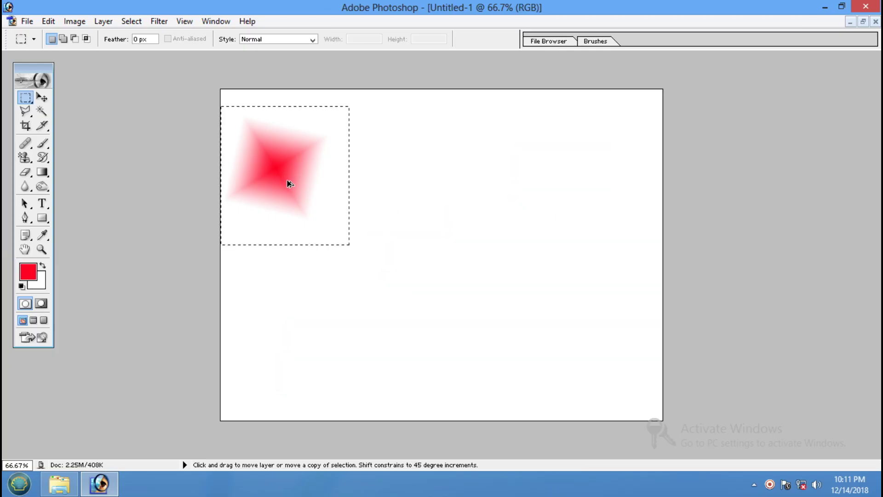
pyautogui.hotkey('ctrl', 'alt', 'z')
pyautogui.click(42, 172)
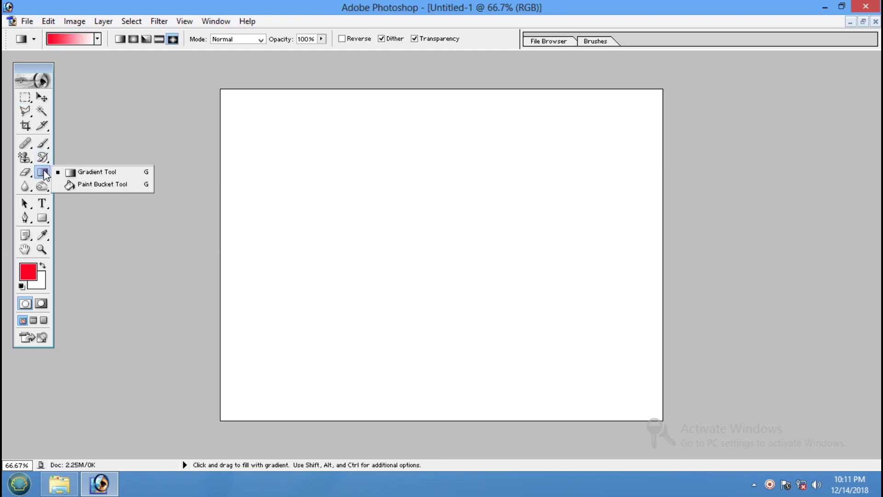
pyautogui.click(82, 173)
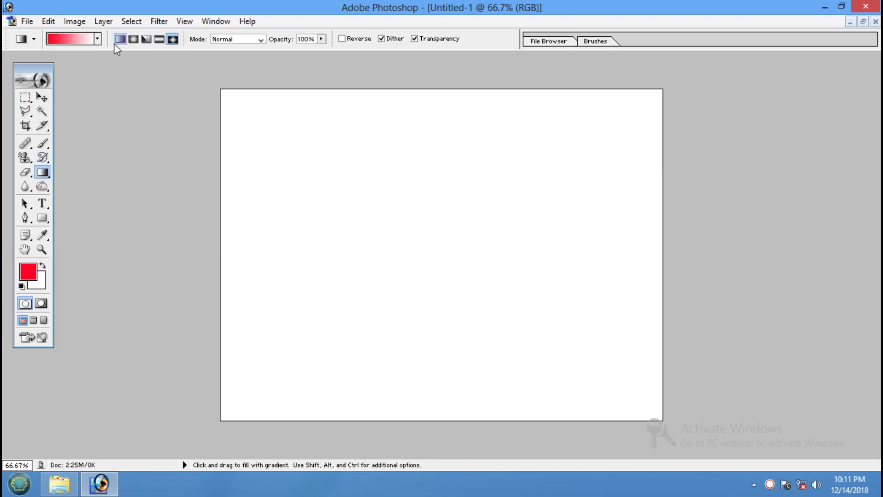
pyautogui.click(89, 40)
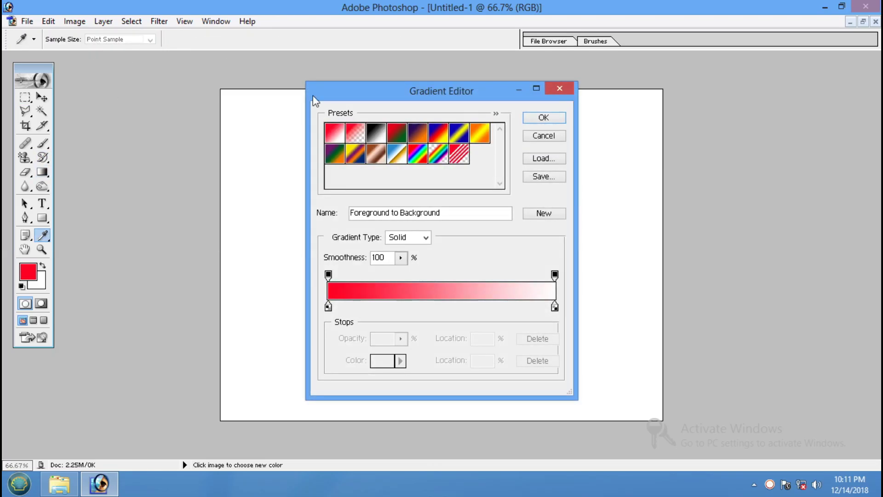
pyautogui.click(560, 119)
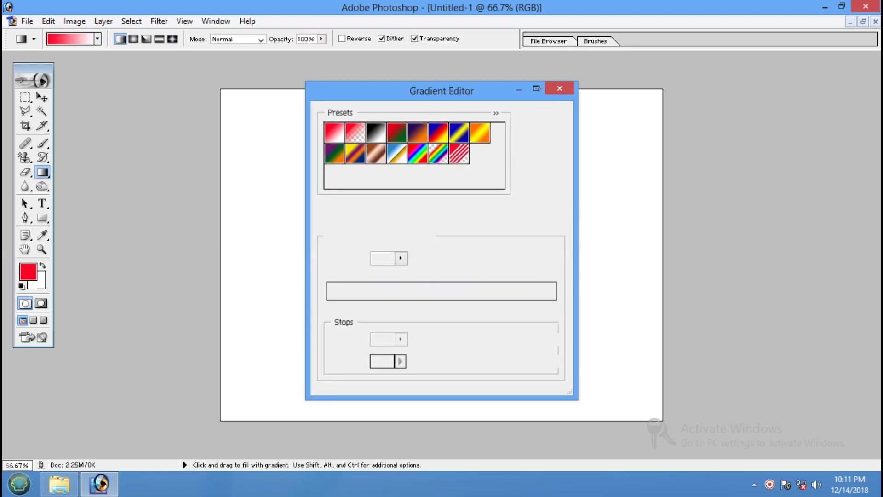
pyautogui.click(98, 38)
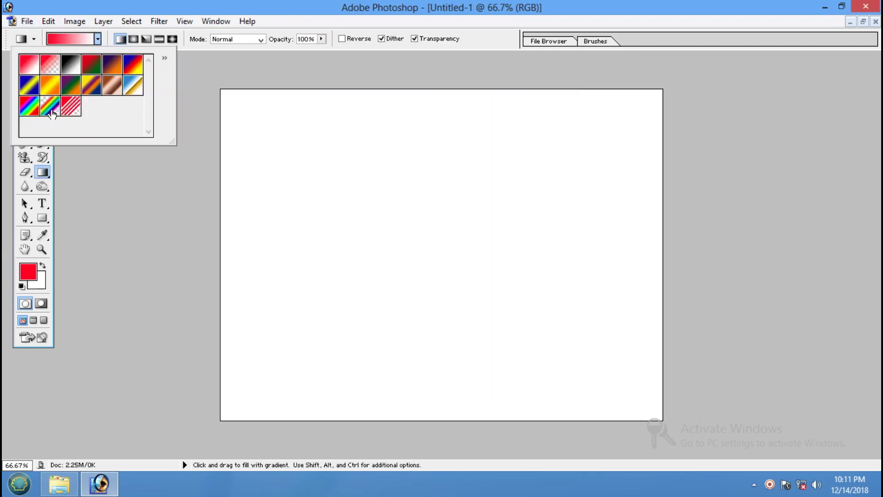
pyautogui.doubleClick(72, 54)
pyautogui.click(75, 39)
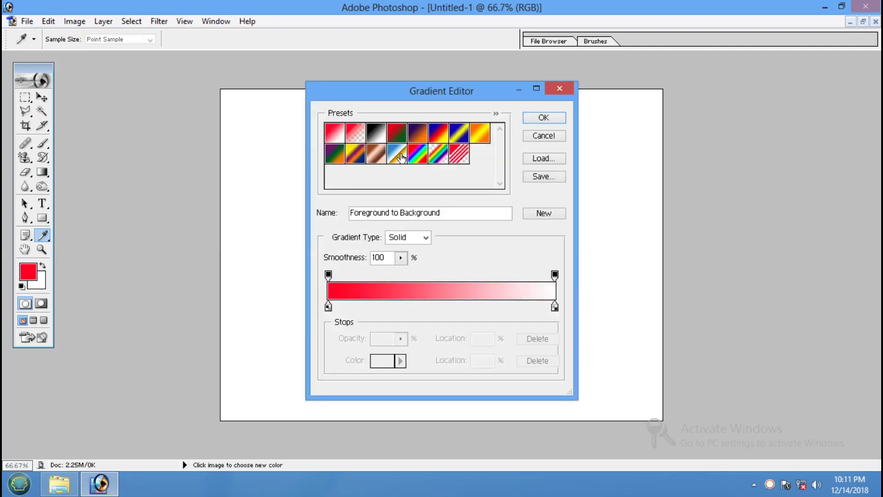
pyautogui.click(564, 88)
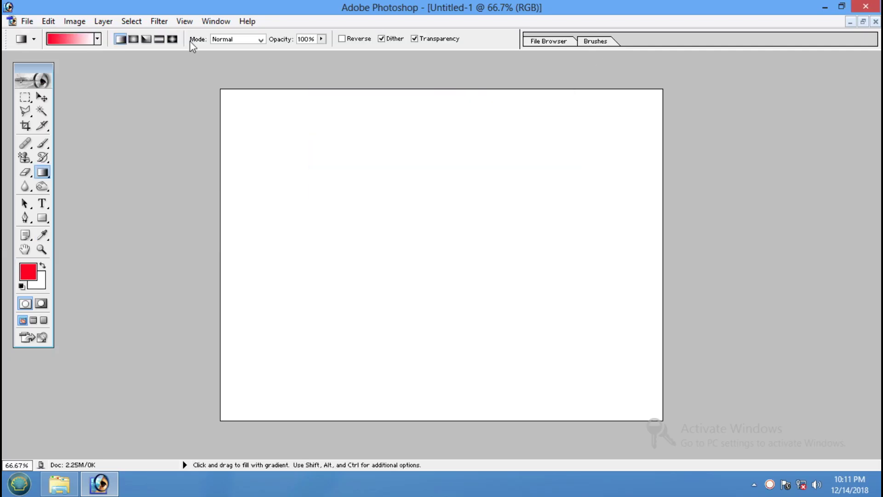
pyautogui.click(97, 40)
# Step: Fill the canvas diagonally with the black-to-white, then the Chrome gradient preset
pyautogui.click(69, 60)
pyautogui.moveTo(310, 171); pyautogui.dragTo(426, 268)
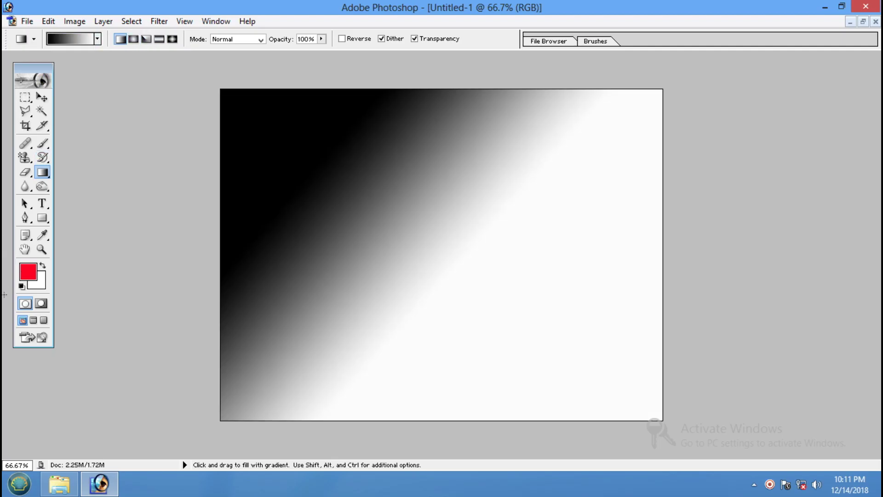
pyautogui.click(97, 40)
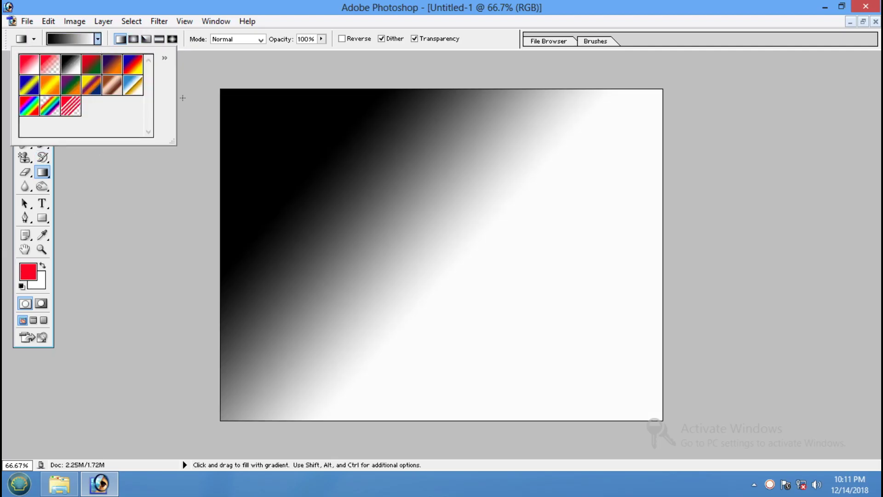
pyautogui.click(134, 95)
pyautogui.click(325, 171)
pyautogui.moveTo(325, 171); pyautogui.dragTo(529, 322)
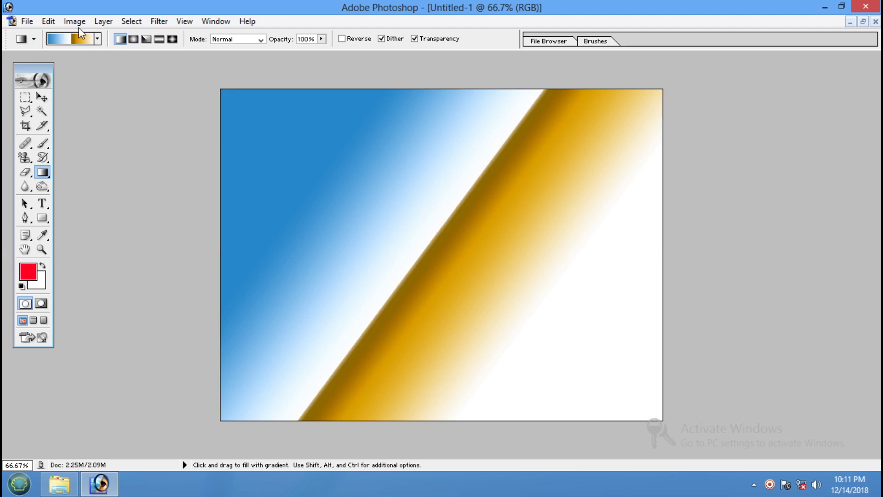
# Step: Fill the canvas with the orange-yellow, then the rainbow gradient preset
pyautogui.click(98, 39)
pyautogui.click(54, 94)
pyautogui.click(381, 177)
pyautogui.moveTo(381, 178); pyautogui.dragTo(510, 282)
pyautogui.click(98, 39)
pyautogui.click(46, 115)
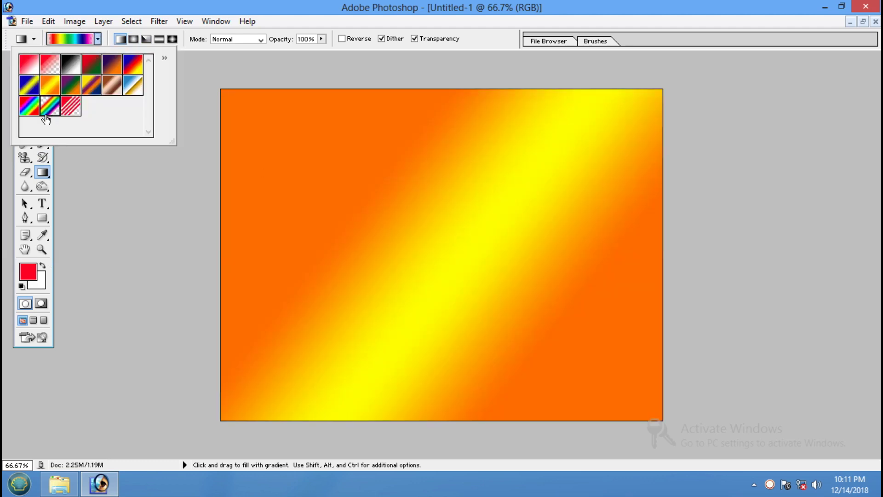
pyautogui.click(375, 185)
pyautogui.moveTo(375, 185); pyautogui.dragTo(551, 329)
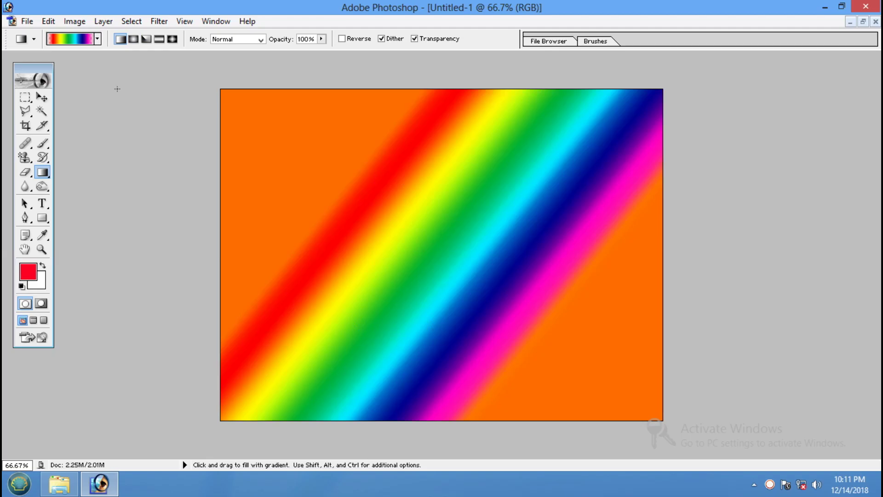
# Step: Fill with the Spectrum preset at several angles, then step back through the fills
pyautogui.click(98, 40)
pyautogui.click(29, 111)
pyautogui.click(285, 168)
pyautogui.moveTo(285, 168); pyautogui.dragTo(456, 304)
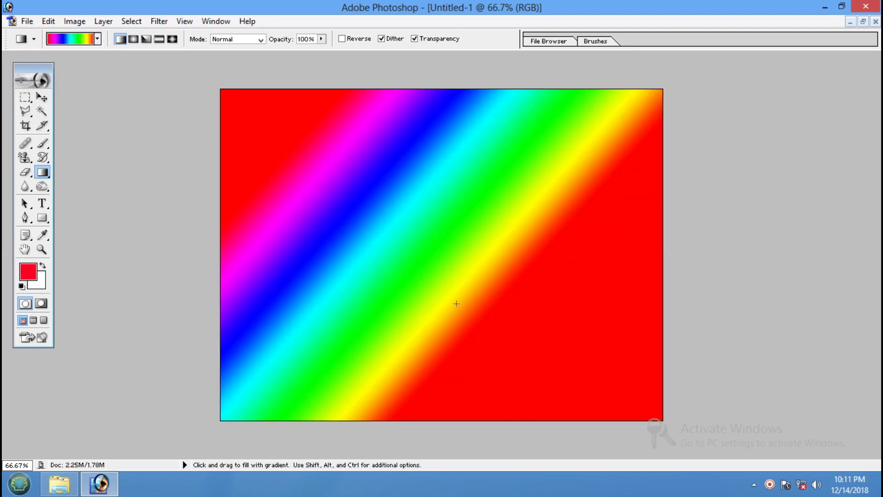
pyautogui.moveTo(535, 347); pyautogui.dragTo(534, 347)
pyautogui.moveTo(562, 322); pyautogui.dragTo(598, 375)
pyautogui.moveTo(315, 177); pyautogui.dragTo(435, 295)
pyautogui.moveTo(307, 150)
pyautogui.mouseDown()
pyautogui.moveTo(559, 379)
pyautogui.moveTo(506, 363)
pyautogui.moveTo(364, 272)
pyautogui.mouseUp()
pyautogui.hotkey('ctrl', 'alt', 'z')
pyautogui.hotkey('ctrl', 'alt', 'z')
pyautogui.hotkey('ctrl', 'alt', 'z')
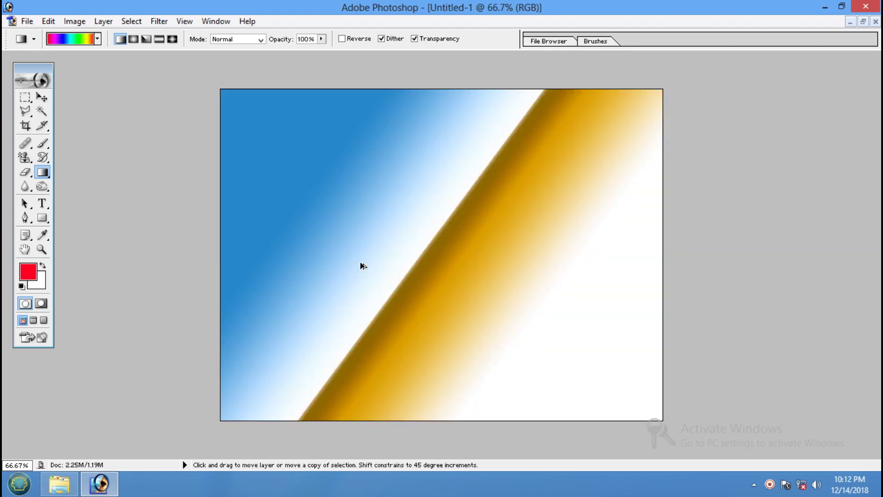
pyautogui.hotkey('ctrl', 'alt', 'z')
pyautogui.hotkey('ctrl', 'alt', 'z')
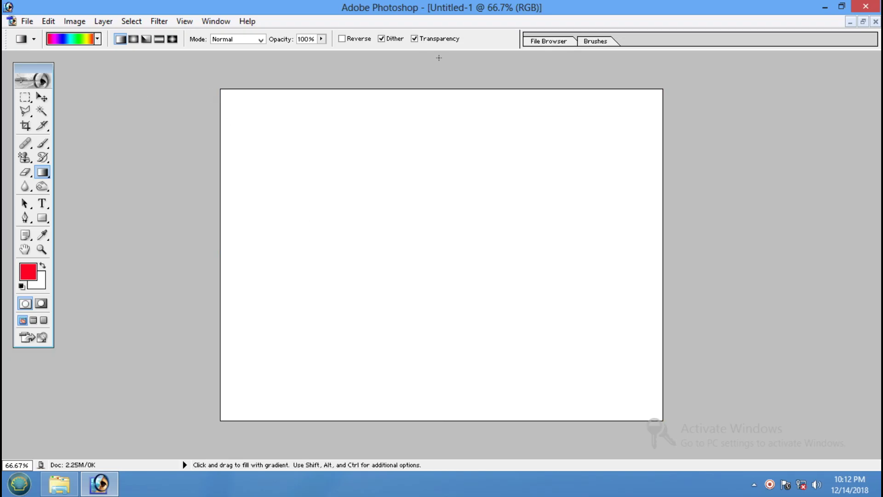
# Step: Choose the red-to-transparent gradient preset and browse the tools grouped with the gradient
pyautogui.click(97, 40)
pyautogui.click(31, 70)
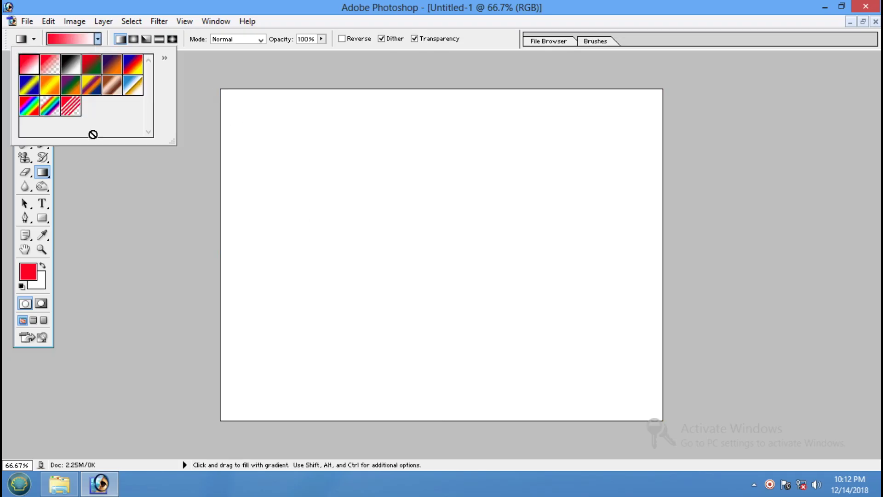
pyautogui.click(106, 189)
pyautogui.click(38, 172)
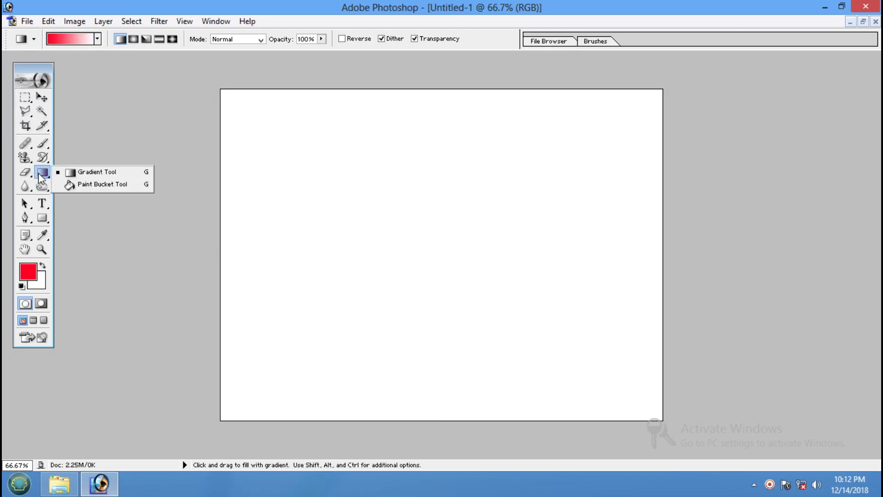
pyautogui.click(127, 172)
# Step: Close Untitled-1 without saving, then open and maximize the first WallPapers photo
pyautogui.click(875, 22)
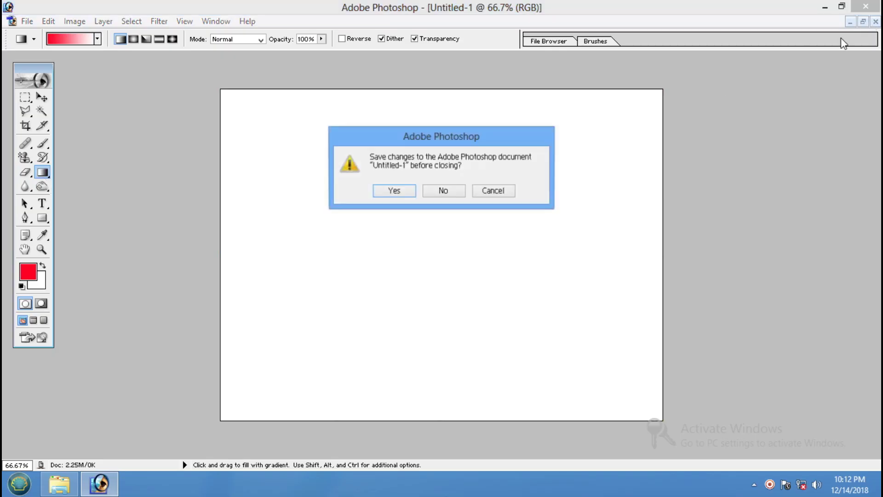
pyautogui.click(451, 188)
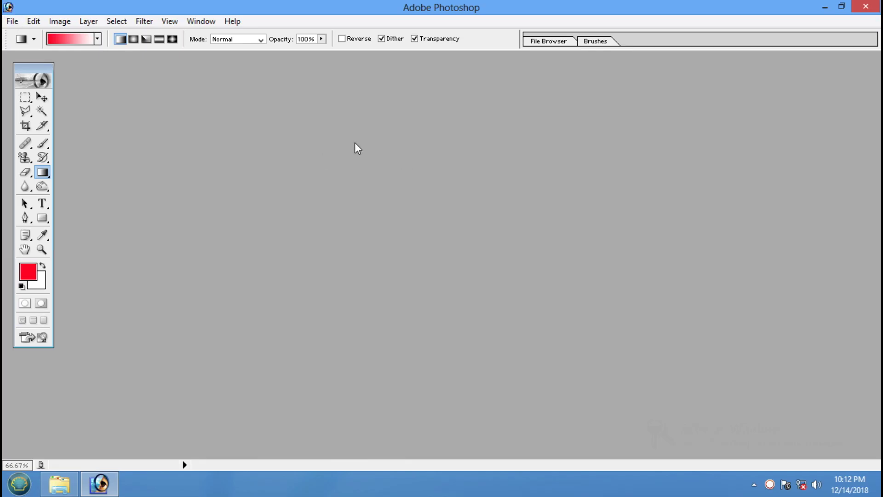
pyautogui.doubleClick(428, 155)
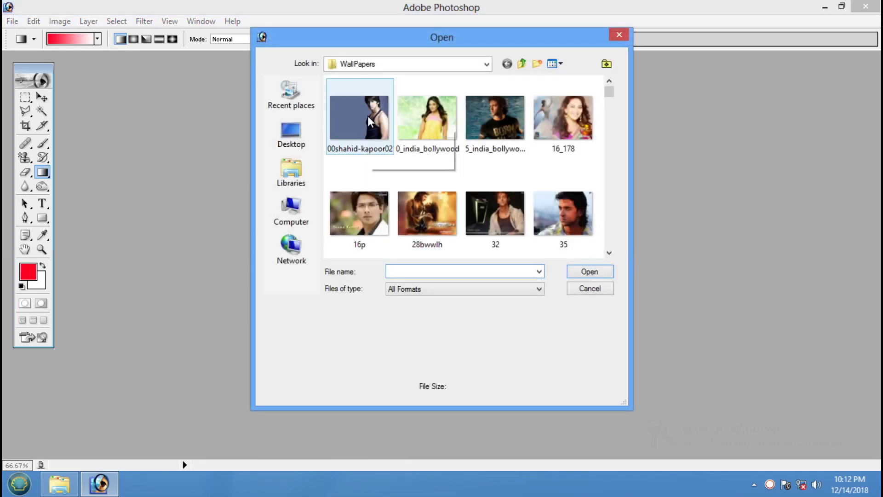
pyautogui.click(364, 121)
pyautogui.click(589, 272)
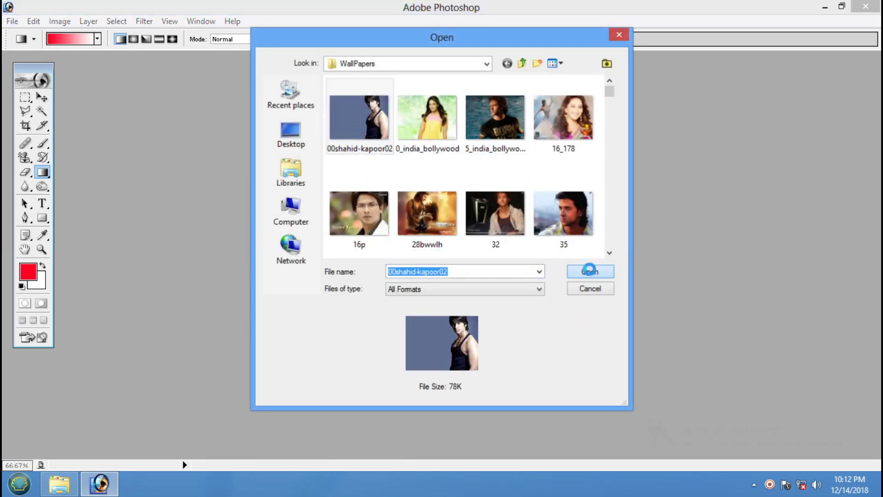
pyautogui.click(417, 64)
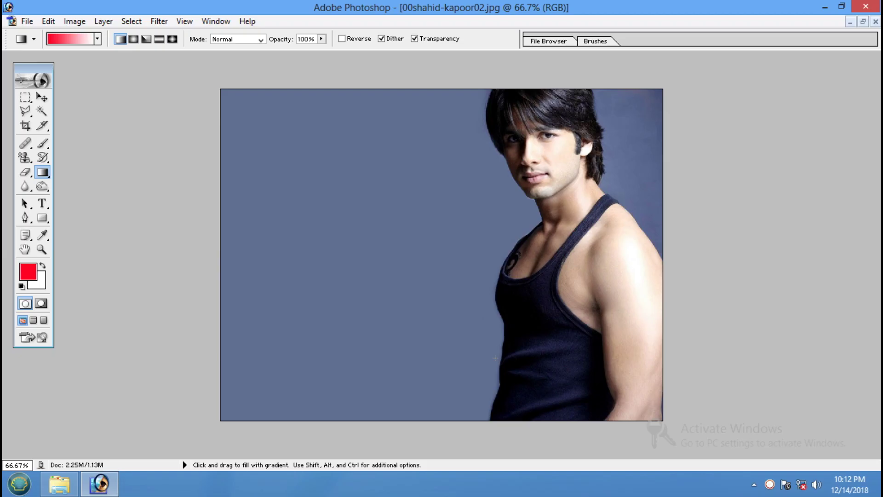
# Step: With the Paint Bucket, fill the photo's background red, then undo the fill
pyautogui.click(41, 172)
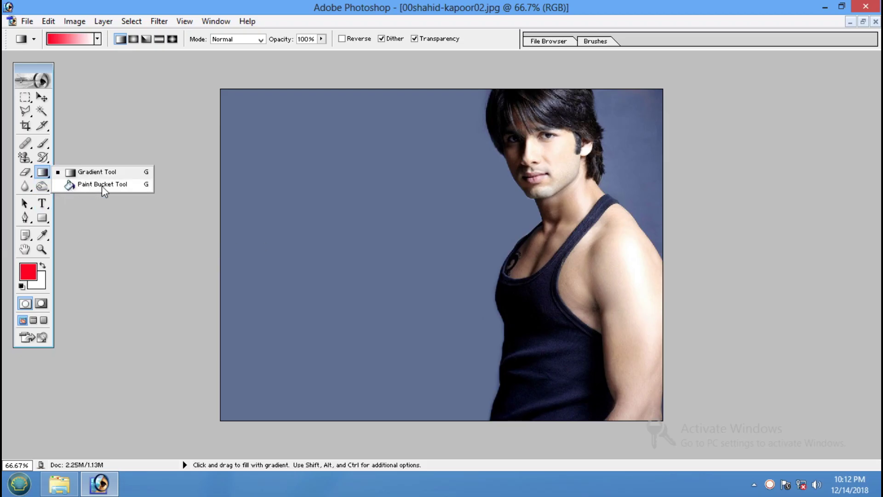
pyautogui.click(101, 184)
pyautogui.click(27, 271)
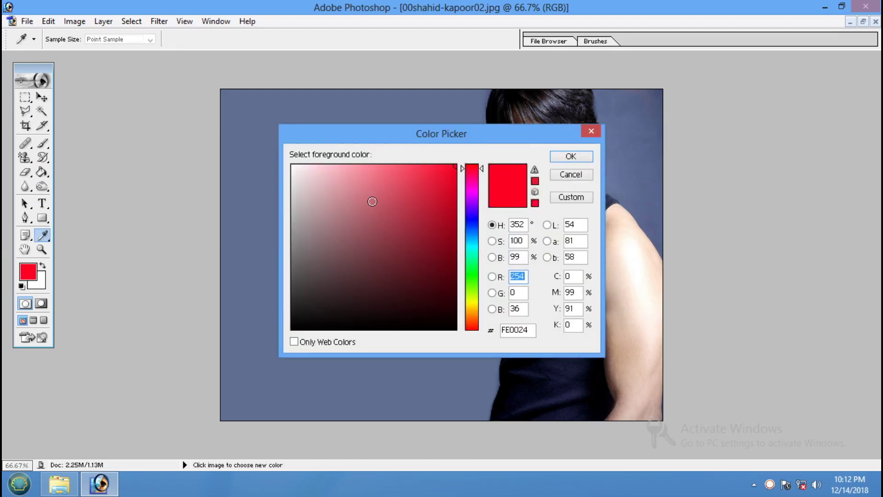
pyautogui.click(570, 157)
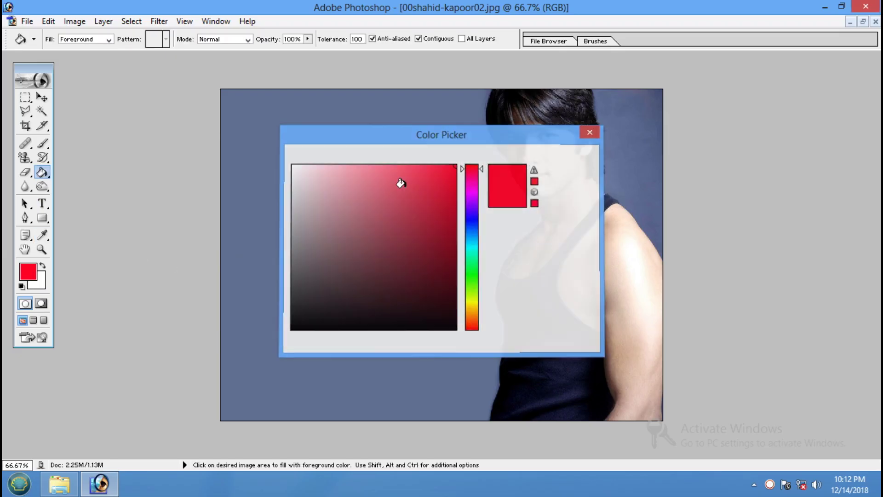
pyautogui.click(336, 224)
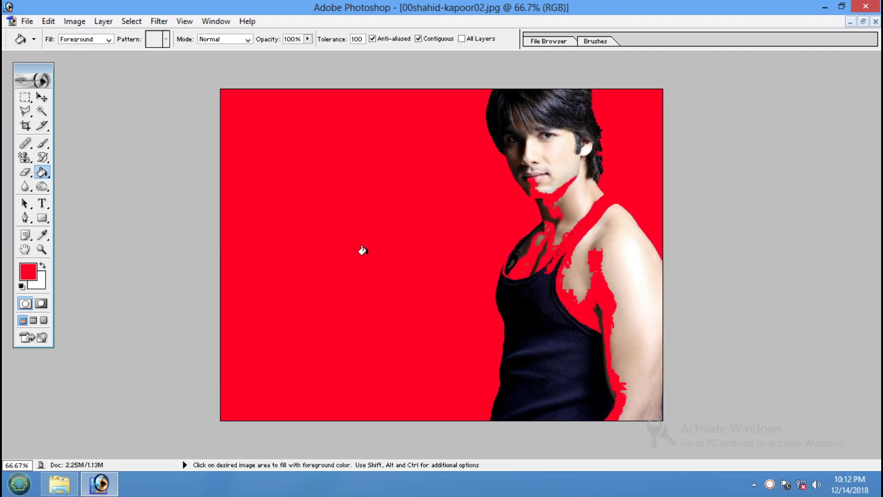
pyautogui.hotkey('ctrl', 'z')
pyautogui.hotkey('ctrl', 'z')
pyautogui.hotkey('ctrl', 'z')
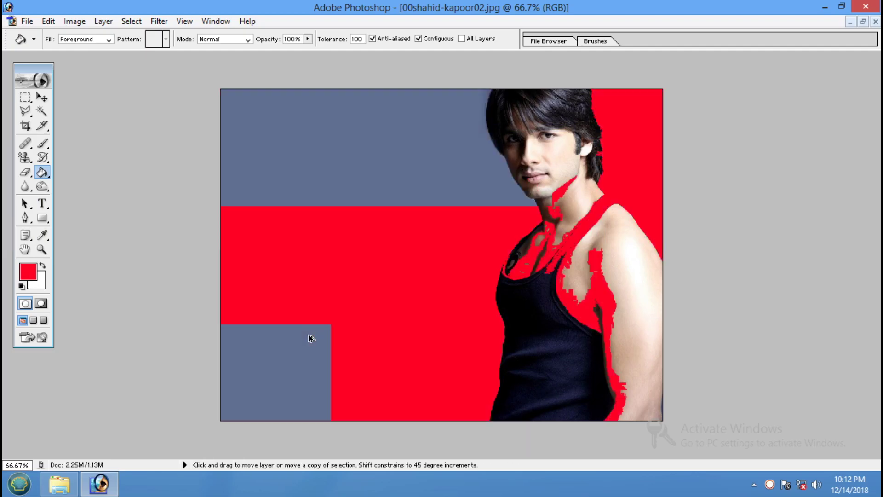
pyautogui.hotkey('ctrl', 'z')
pyautogui.hotkey('ctrl', 'z')
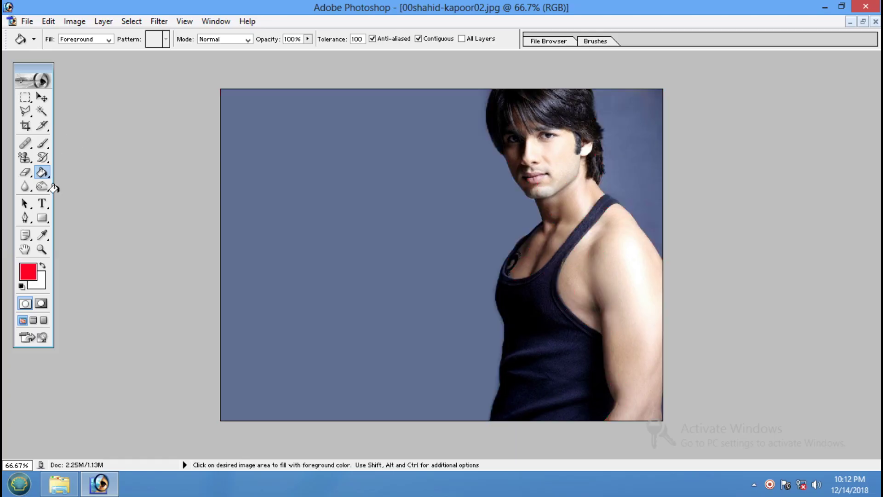
# Step: Set the foreground to bright blue, fill the background blue, then undo the fill
pyautogui.click(44, 235)
pyautogui.click(28, 272)
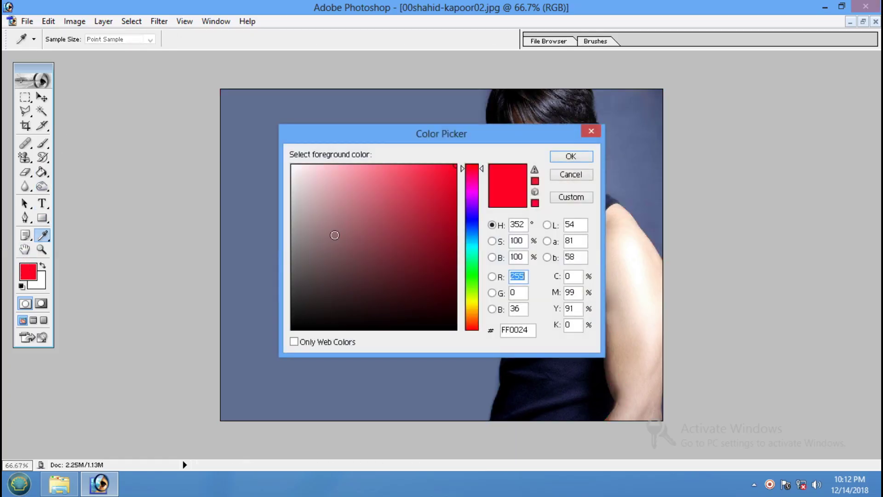
pyautogui.click(477, 222)
pyautogui.click(570, 156)
pyautogui.press('g')
pyautogui.click(344, 210)
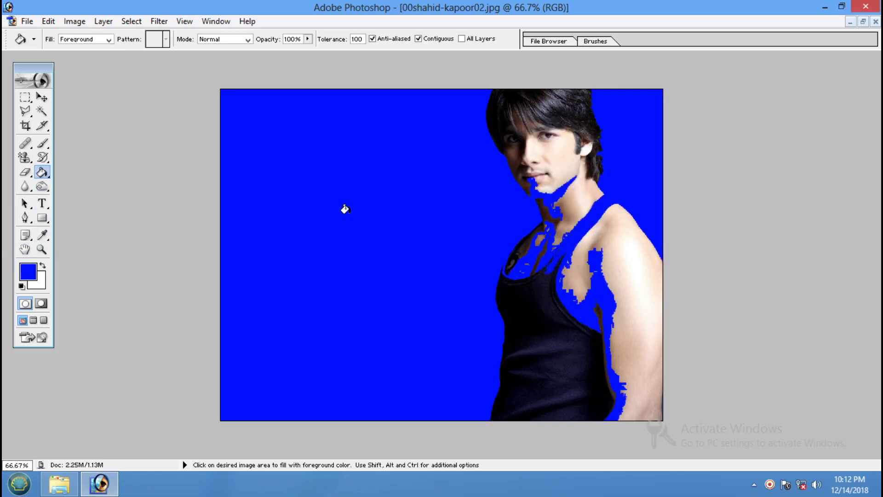
pyautogui.hotkey('ctrl', 'z')
pyautogui.hotkey('ctrl', 'z')
pyautogui.hotkey('ctrl', 'z')
pyautogui.hotkey('ctrl', 'z')
pyautogui.hotkey('ctrl', 'z')
pyautogui.hotkey('ctrl', 'z')
pyautogui.hotkey('ctrl', 'z')
pyautogui.hotkey('ctrl', 'z')
pyautogui.hotkey('ctrl', 'z')
pyautogui.hotkey('ctrl', 'z')
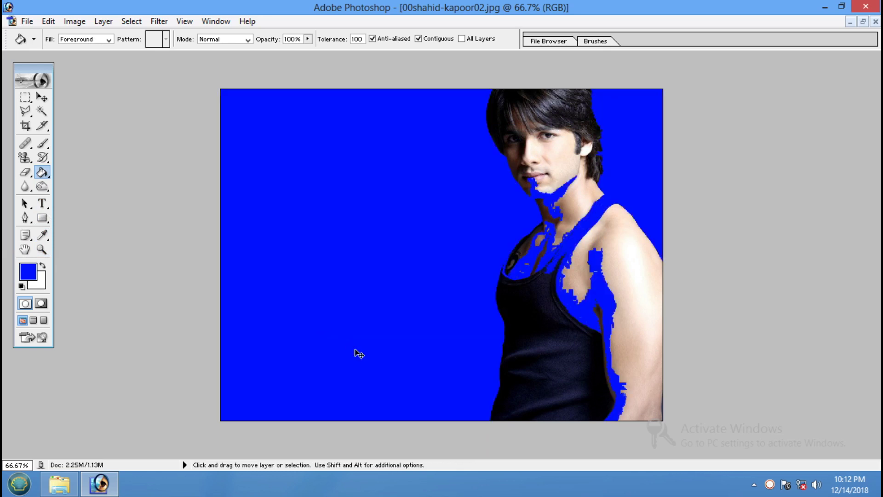
pyautogui.hotkey('ctrl', 'z')
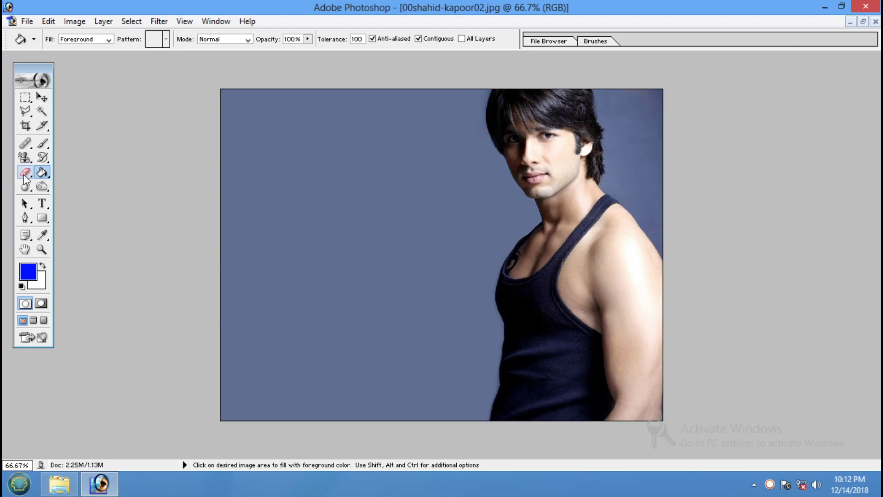
# Step: Erase the background on both sides of the man to transparency with the Magic Eraser
pyautogui.moveTo(26, 179); pyautogui.dragTo(95, 197)
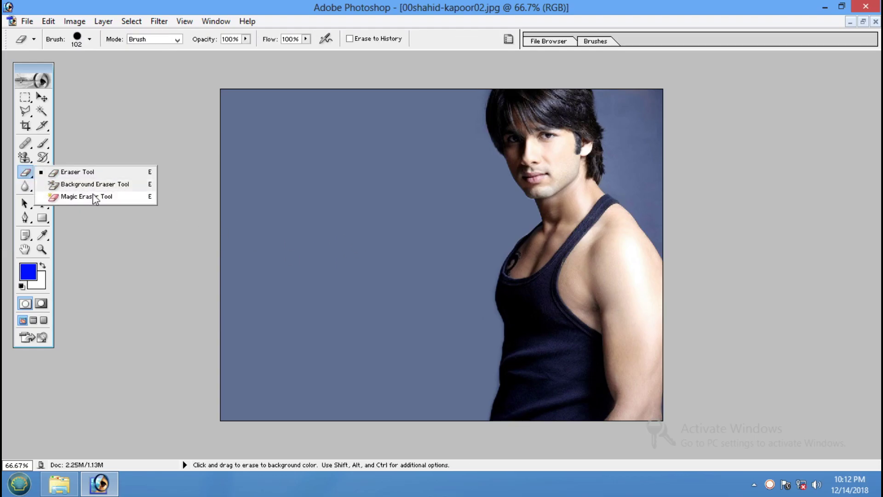
pyautogui.click(301, 243)
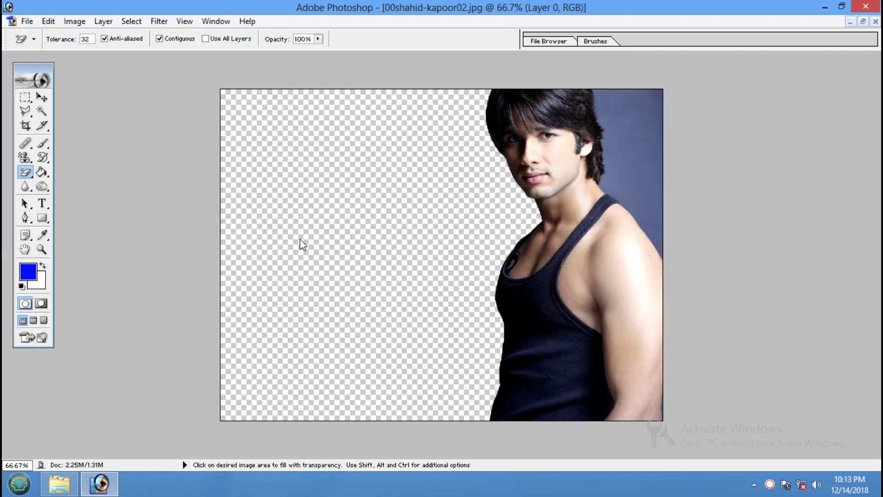
pyautogui.click(626, 152)
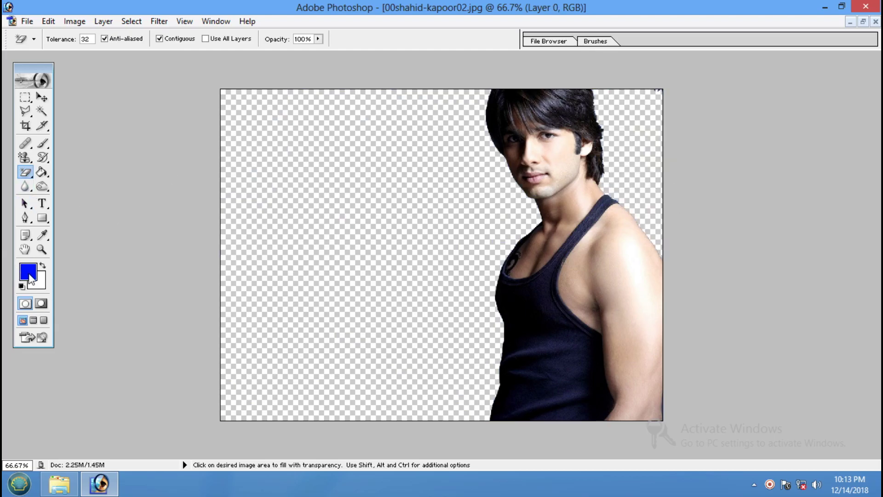
# Step: Fill both transparent background areas with blue, then undo the blue fills
pyautogui.click(29, 275)
pyautogui.click(565, 157)
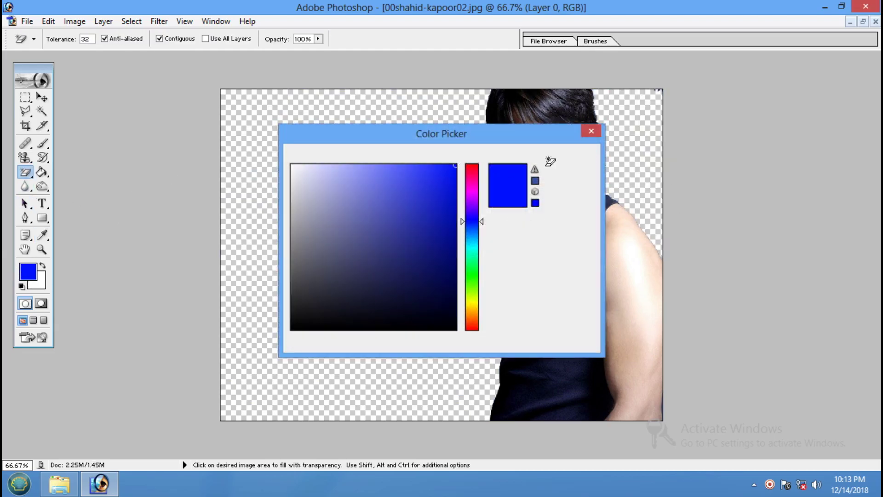
pyautogui.moveTo(43, 171); pyautogui.dragTo(97, 183)
pyautogui.click(275, 206)
pyautogui.click(621, 156)
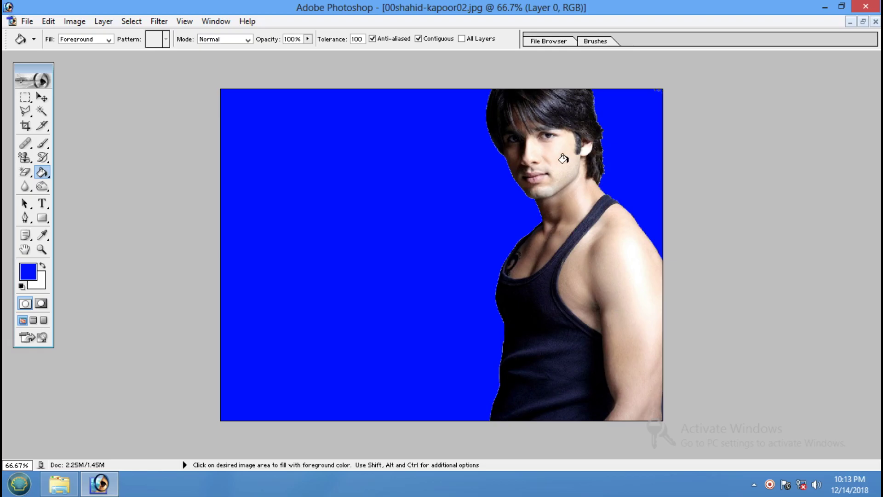
pyautogui.hotkey('ctrl', 'alt', 'z')
pyautogui.hotkey('ctrl', 'alt', 'z')
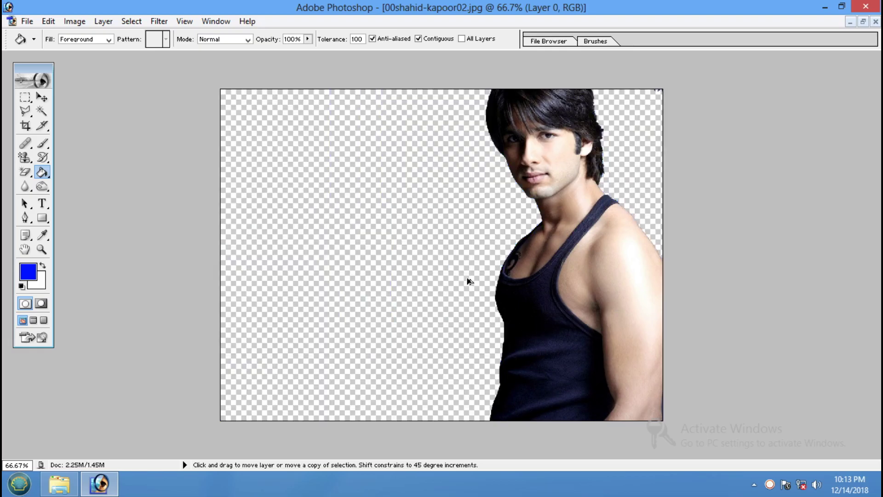
# Step: Make the foreground colour yellow-green and fill both background areas with it
pyautogui.press('i')
pyautogui.click(27, 271)
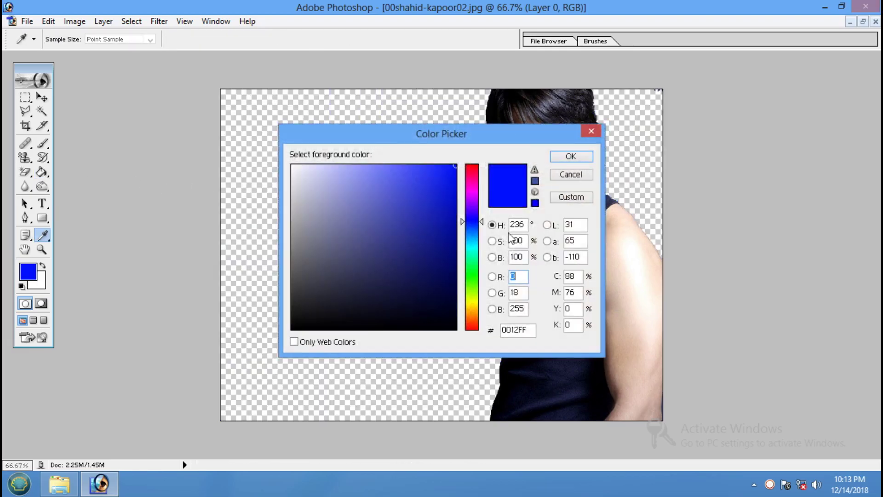
pyautogui.moveTo(471, 180); pyautogui.dragTo(471, 295)
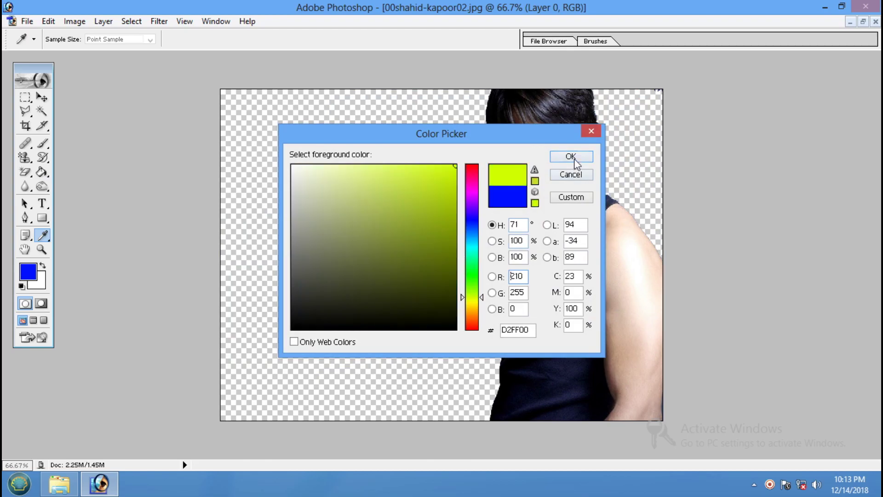
pyautogui.click(570, 157)
pyautogui.press('g')
pyautogui.click(385, 199)
pyautogui.click(628, 148)
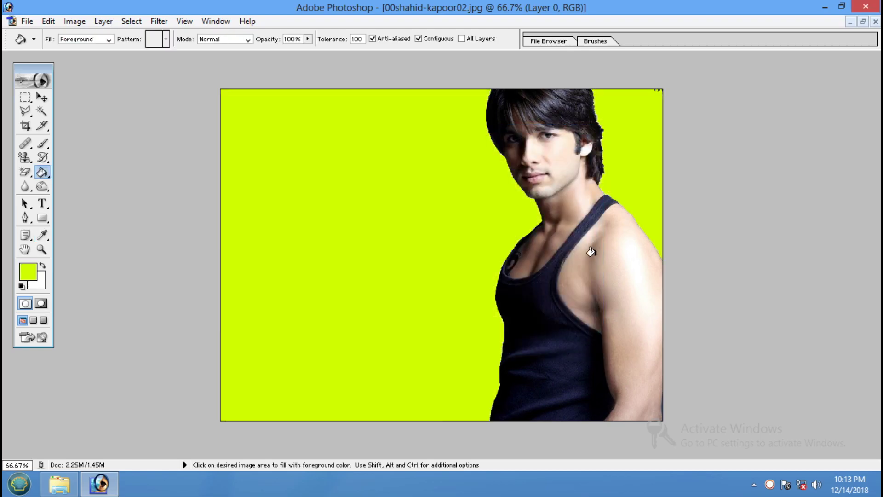
# Step: Try an orange fill on both background areas, then undo back to the transparent background
pyautogui.press('i')
pyautogui.click(27, 271)
pyautogui.moveTo(474, 253); pyautogui.dragTo(471, 320)
pyautogui.click(570, 157)
pyautogui.press('g')
pyautogui.click(347, 251)
pyautogui.click(618, 166)
pyautogui.hotkey('ctrl', 'alt', 'z')
pyautogui.hotkey('ctrl', 'alt', 'z')
pyautogui.hotkey('ctrl', 'alt', 'z')
pyautogui.hotkey('ctrl', 'alt', 'z')
pyautogui.hotkey('ctrl', 'alt', 'z')
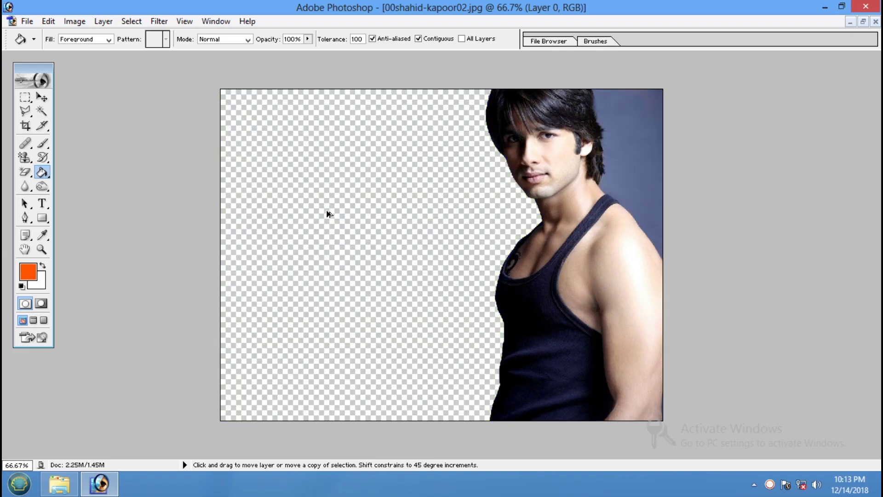
pyautogui.hotkey('ctrl', 'alt', 'z')
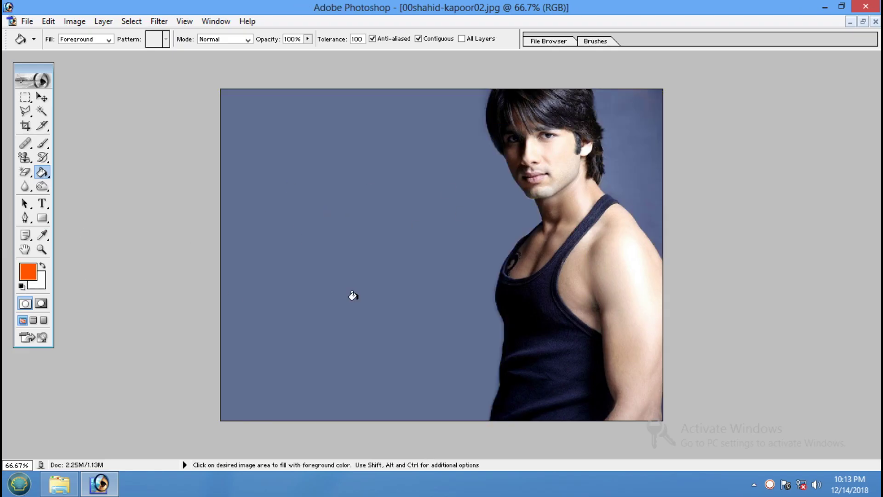
# Step: Undo a trial orange fill and re-erase both sides of the background with the Magic Eraser
pyautogui.click(378, 223)
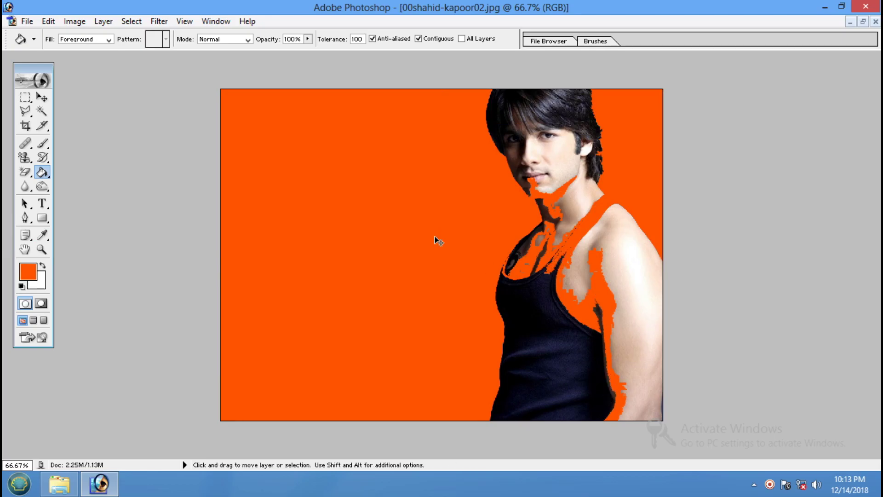
pyautogui.hotkey('ctrl', 'alt', 'z')
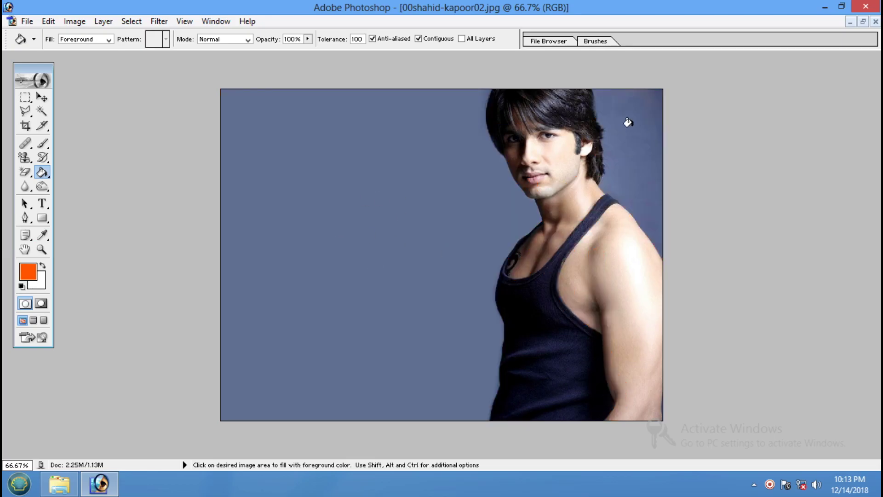
pyautogui.moveTo(25, 172); pyautogui.dragTo(76, 204)
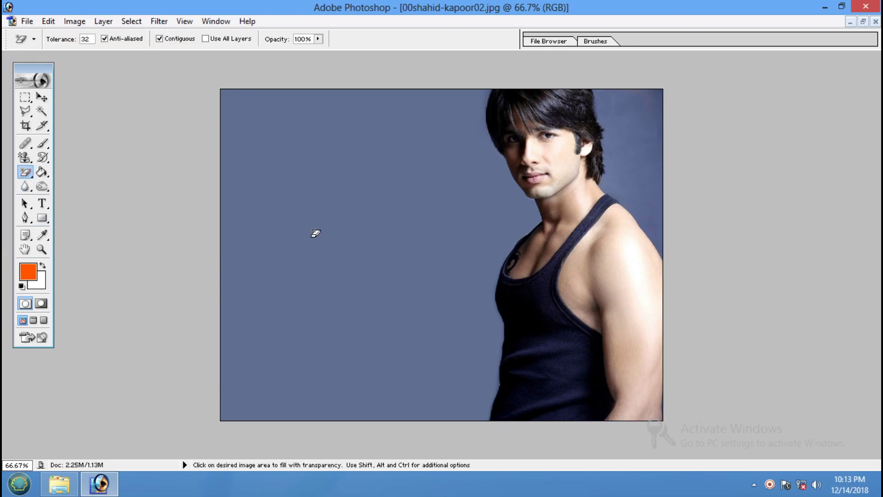
pyautogui.click(315, 233)
pyautogui.click(616, 160)
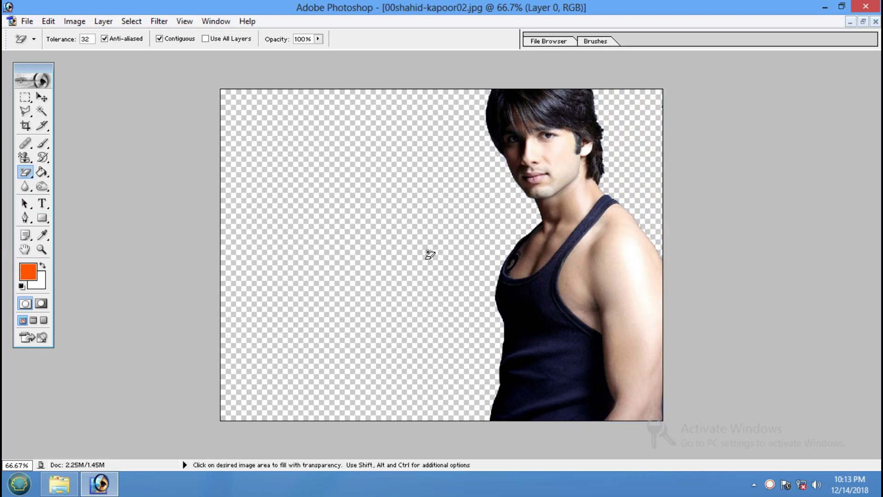
# Step: Set the foreground to cyan, fill both background areas with it, then undo the fills
pyautogui.click(28, 271)
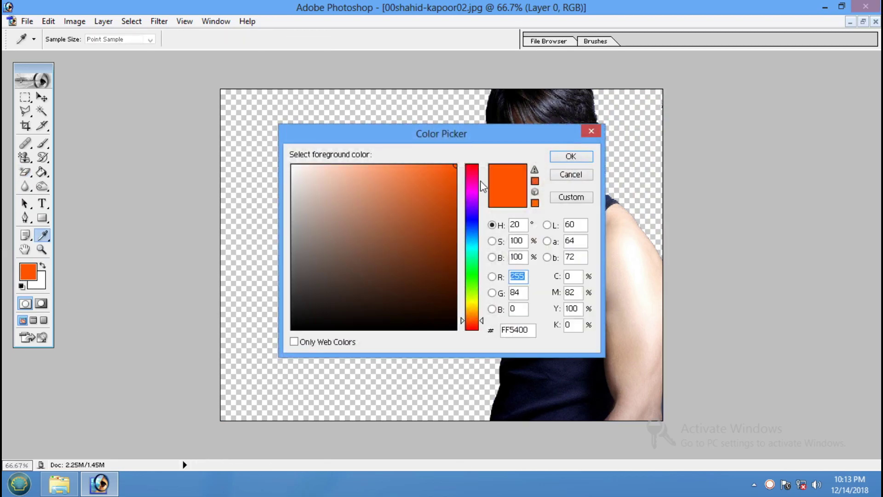
pyautogui.click(473, 250)
pyautogui.click(567, 156)
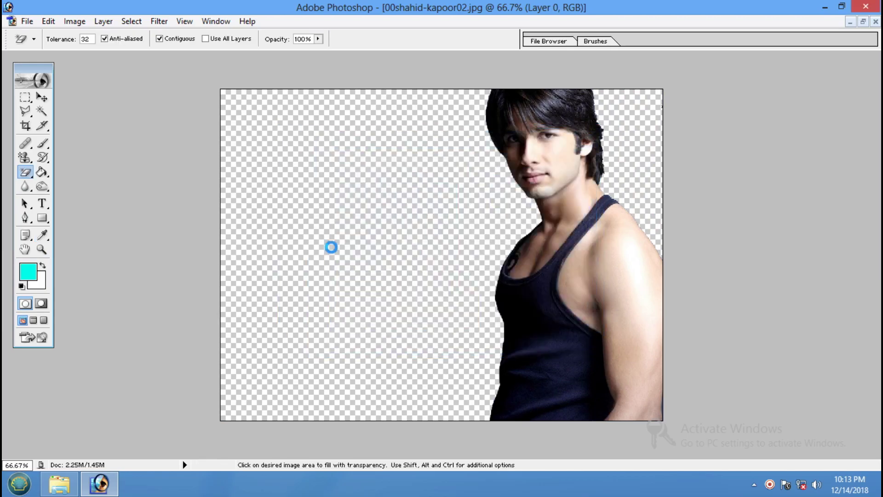
pyautogui.click(46, 173)
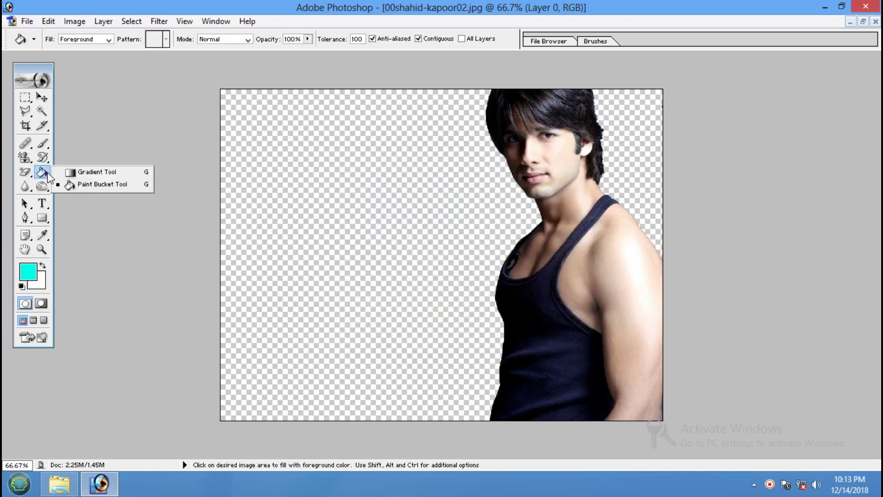
pyautogui.click(278, 226)
pyautogui.click(621, 151)
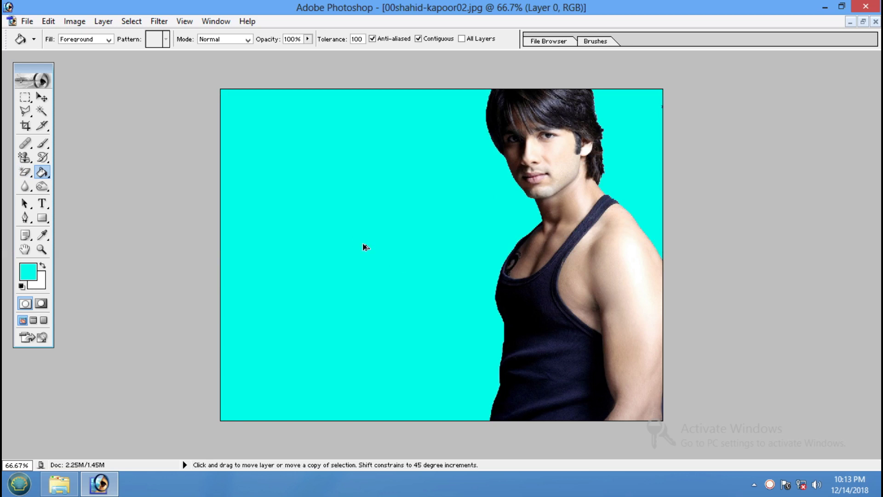
pyautogui.hotkey('ctrl', 'alt', 'z')
pyautogui.hotkey('ctrl', 'alt', 'z')
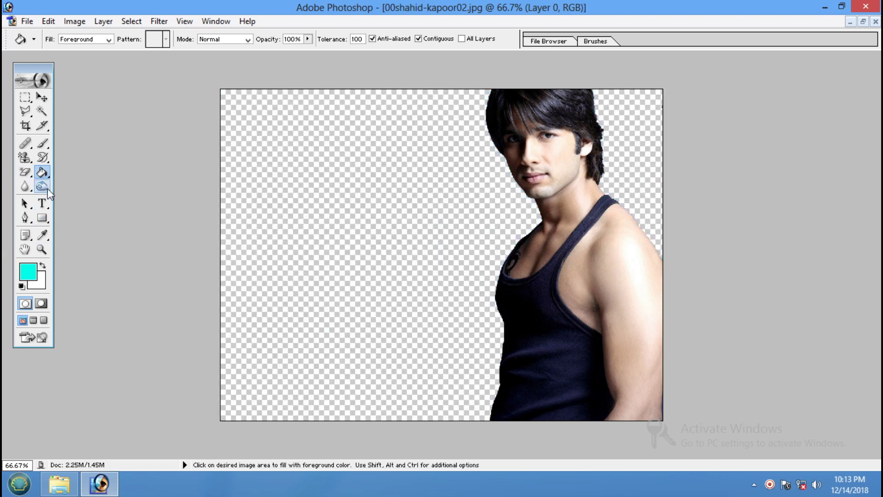
# Step: Try a cyan-to-white diagonal gradient across the canvas with the Gradient Tool, then undo it
pyautogui.rightClick(48, 179)
pyautogui.click(93, 173)
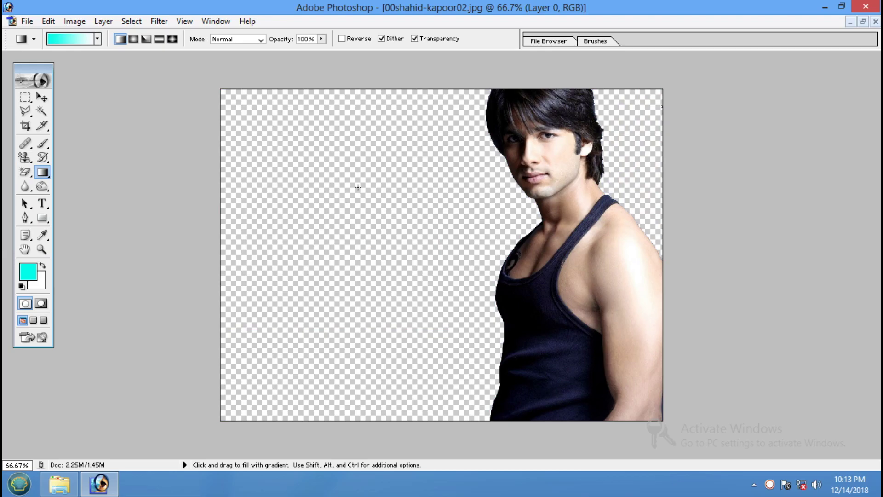
pyautogui.moveTo(304, 136); pyautogui.dragTo(514, 299)
pyautogui.moveTo(407, 198); pyautogui.dragTo(548, 335)
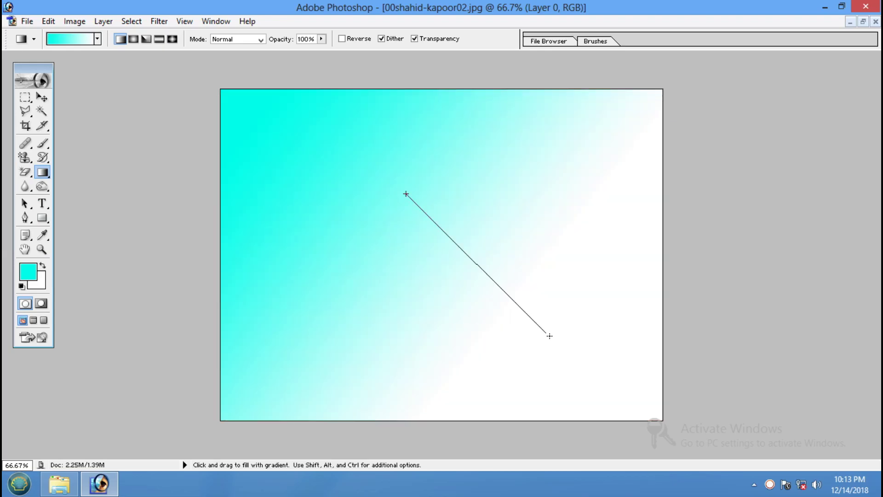
pyautogui.moveTo(356, 177); pyautogui.dragTo(528, 343)
pyautogui.hotkey('ctrl', 'z')
pyautogui.hotkey('ctrl', 'z')
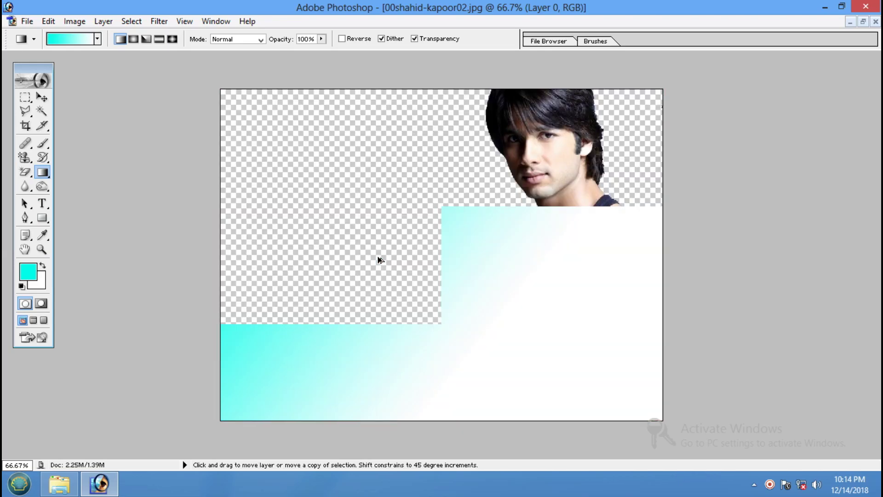
# Step: Select the transparent background with the Magic Wand, try a cyan gradient inside it, and undo
pyautogui.click(43, 112)
pyautogui.click(306, 201)
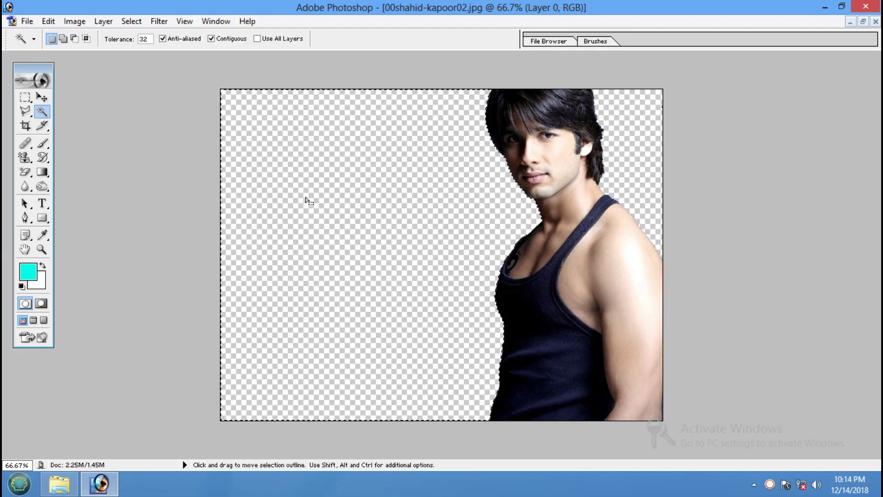
pyautogui.press('shift')
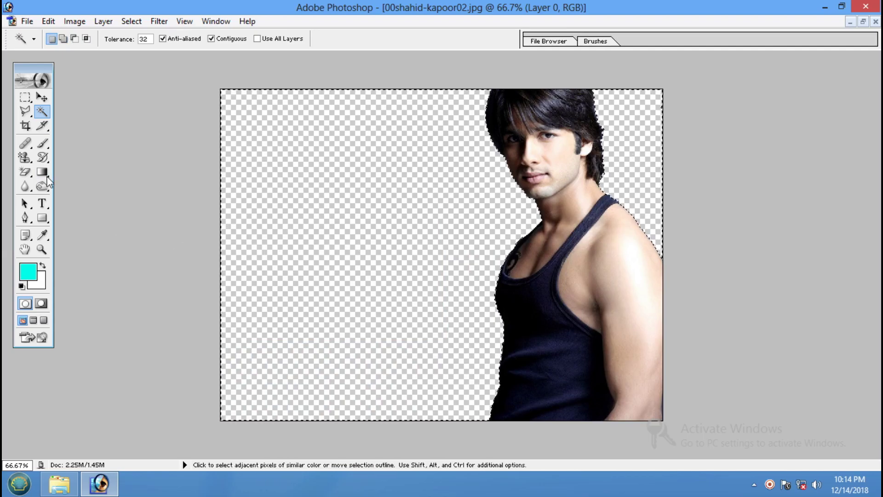
pyautogui.moveTo(42, 171); pyautogui.dragTo(76, 169)
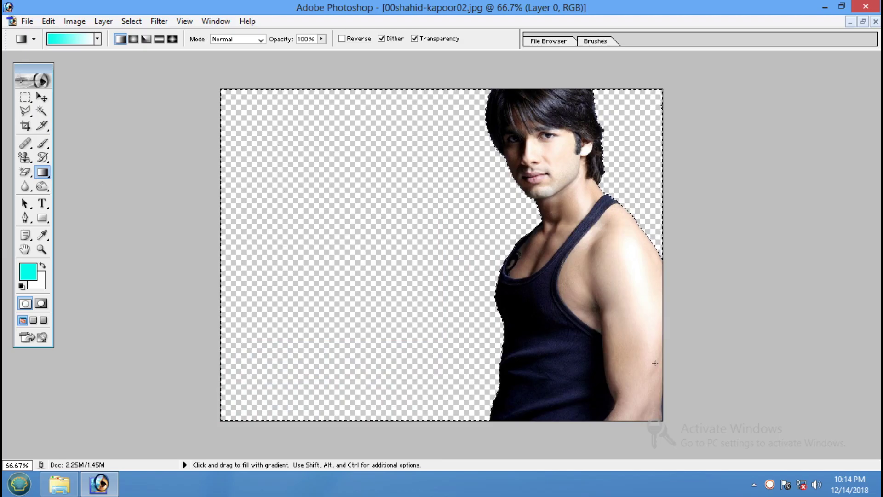
pyautogui.moveTo(349, 216); pyautogui.dragTo(698, 389)
pyautogui.hotkey('ctrl', 'z')
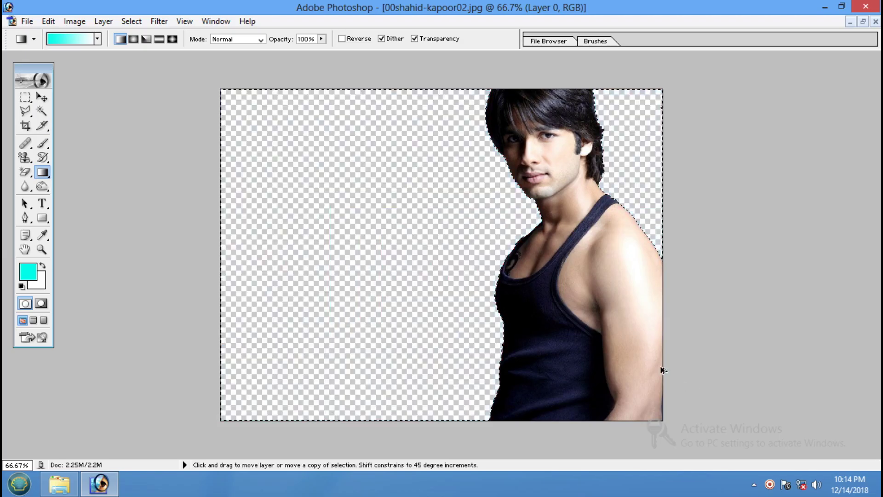
# Step: Fill the selected background with the rainbow Spectrum gradient preset, then undo it
pyautogui.click(97, 39)
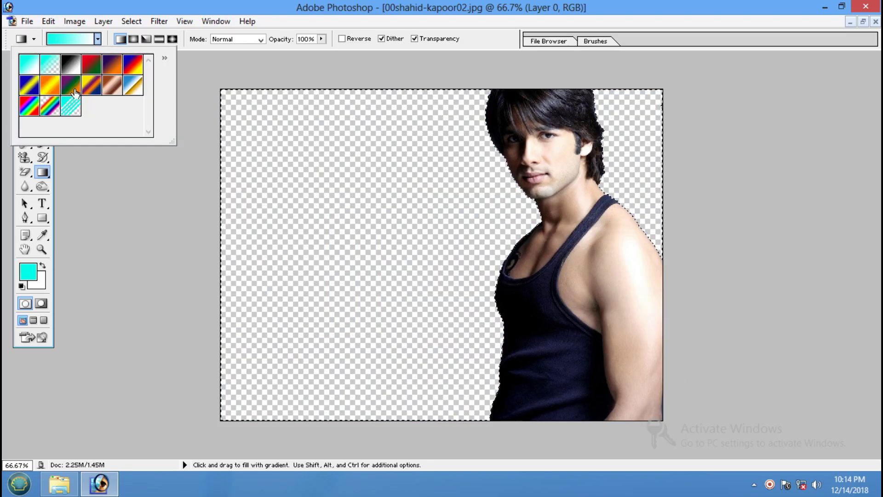
pyautogui.click(40, 110)
pyautogui.click(278, 128)
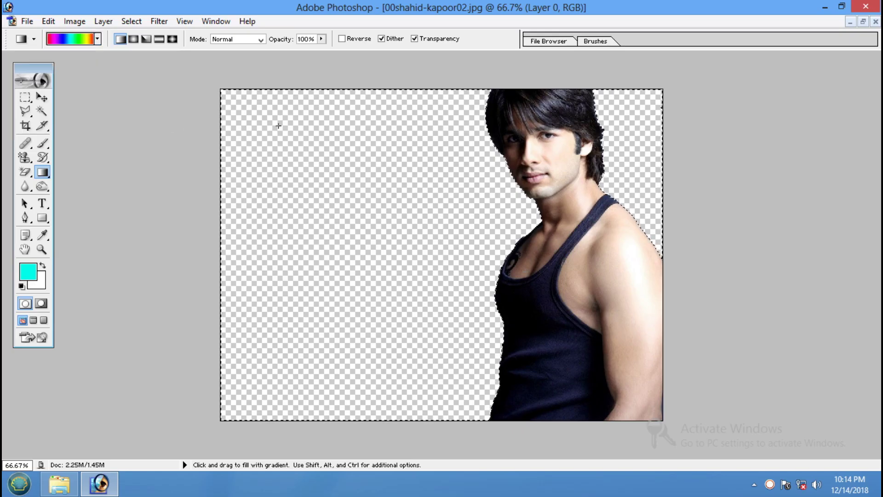
pyautogui.moveTo(279, 128); pyautogui.dragTo(732, 454)
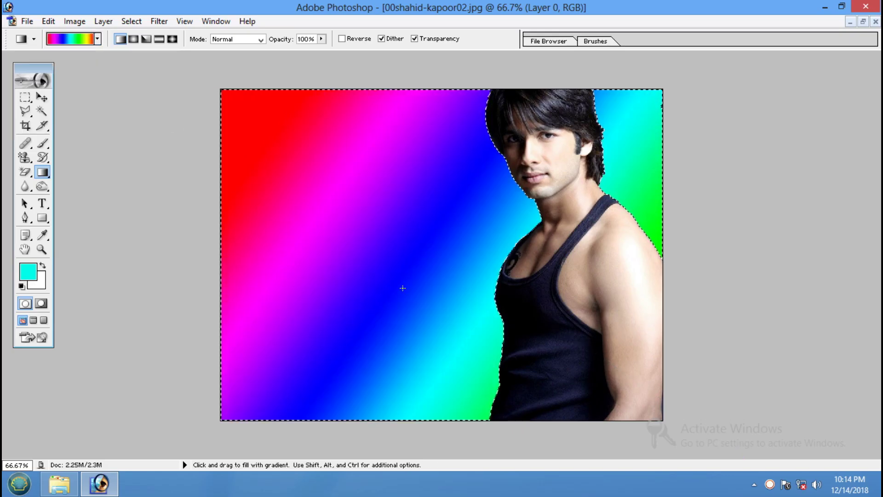
pyautogui.hotkey('ctrl', 'z')
# Step: Try the yellow-violet-orange gradient, undo, deselect, and return to the original blue-grey background
pyautogui.click(98, 38)
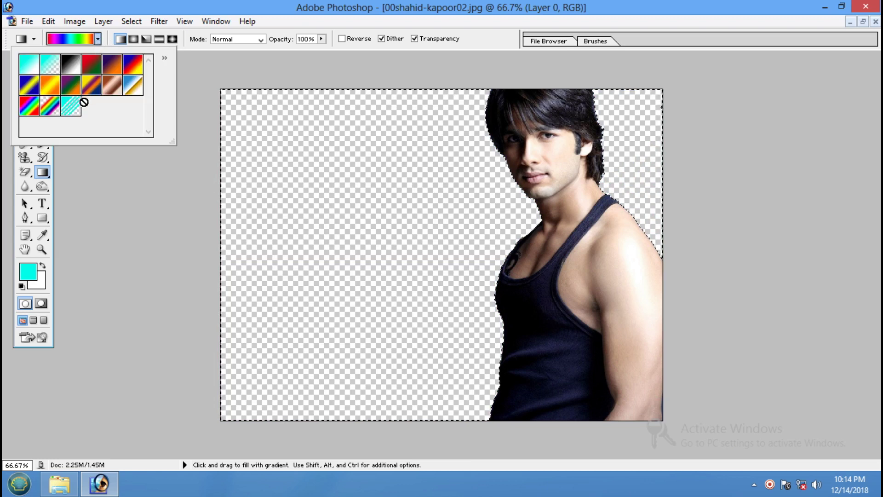
pyautogui.click(91, 85)
pyautogui.click(290, 140)
pyautogui.moveTo(289, 140); pyautogui.dragTo(712, 442)
pyautogui.hotkey('ctrl', 'z')
pyautogui.hotkey('ctrl', 'd')
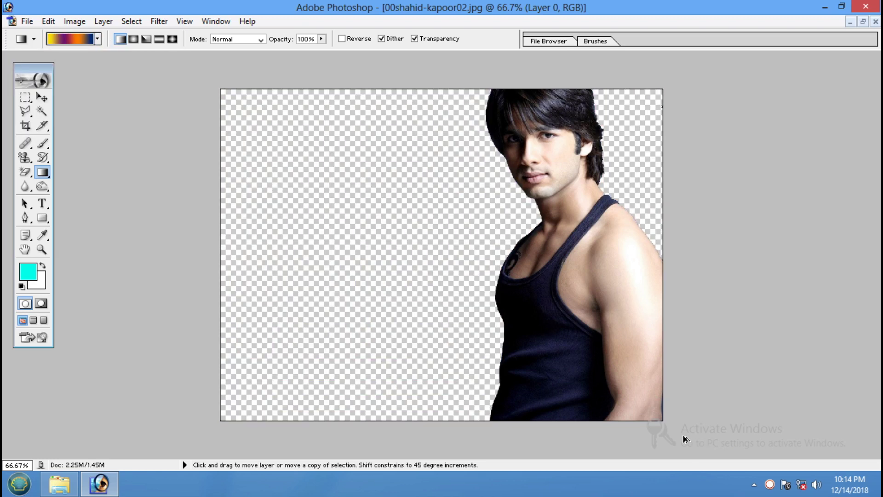
pyautogui.hotkey('ctrl', 'alt', 'z')
pyautogui.hotkey('ctrl', 'alt', 'z')
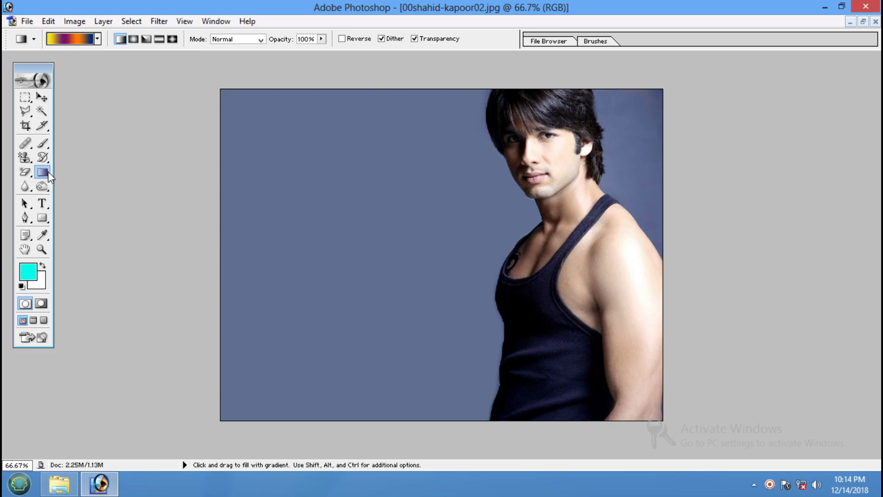
# Step: Try a cyan Paint Bucket fill on the blue-grey background and undo the leaky result
pyautogui.moveTo(49, 177); pyautogui.dragTo(81, 187)
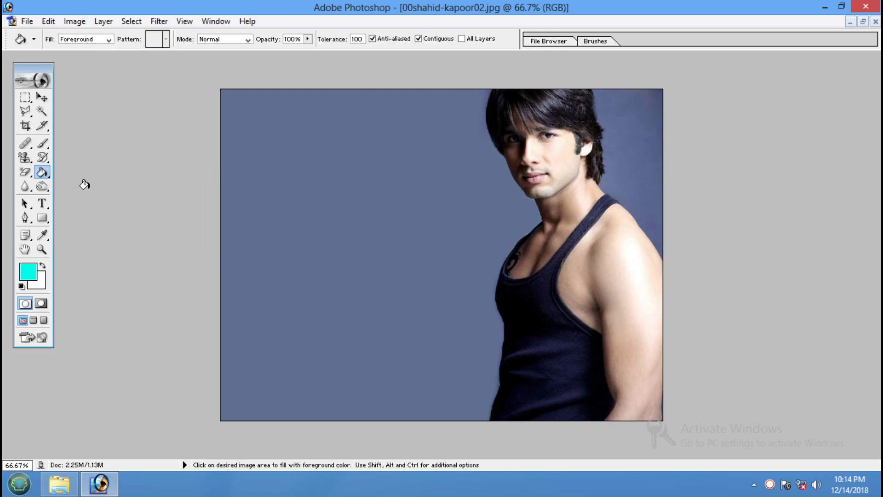
pyautogui.click(329, 221)
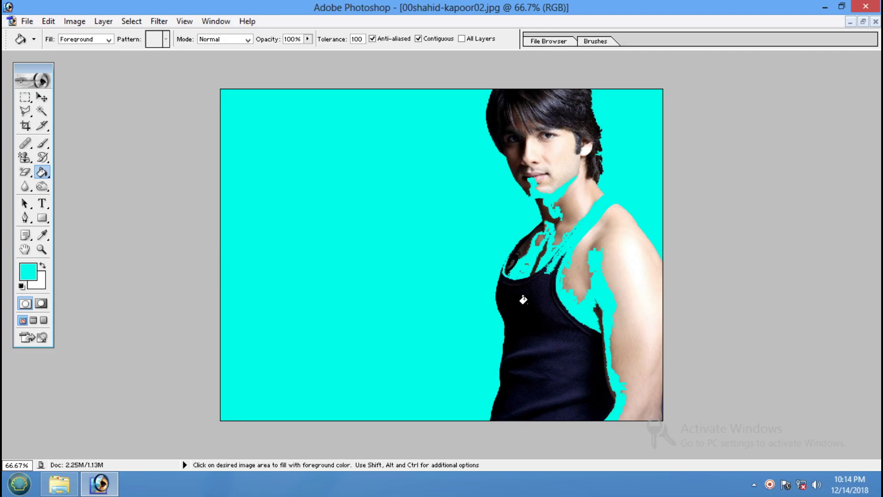
pyautogui.hotkey('ctrl', 'alt', 'z')
pyautogui.hotkey('ctrl', 'alt', 'z')
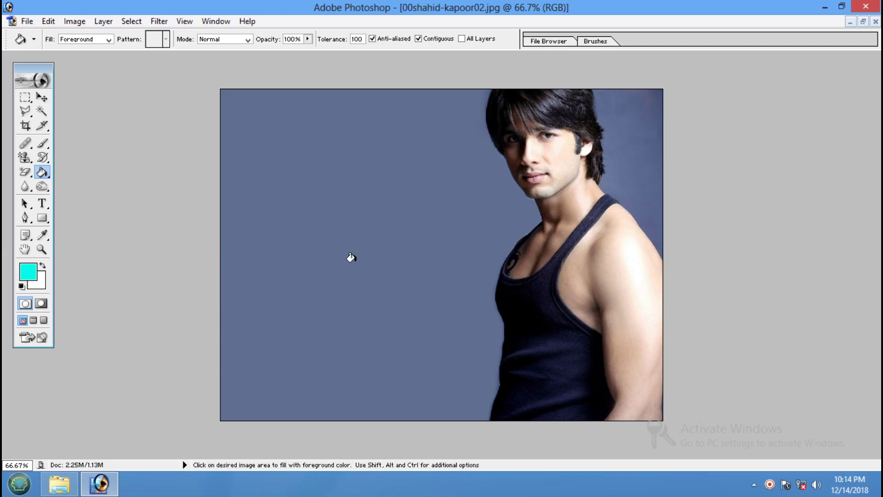
# Step: Erase the background left and right of the man with the Magic Eraser, then fill both areas cyan
pyautogui.moveTo(29, 176); pyautogui.dragTo(55, 201)
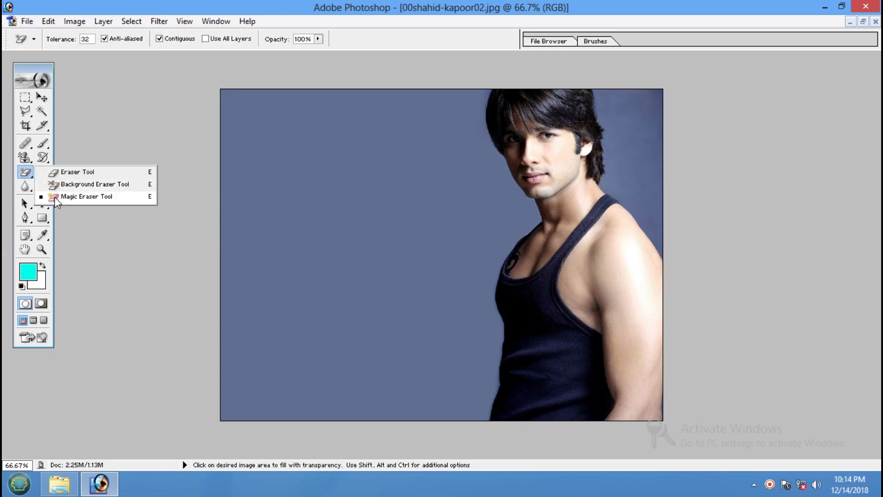
pyautogui.click(313, 205)
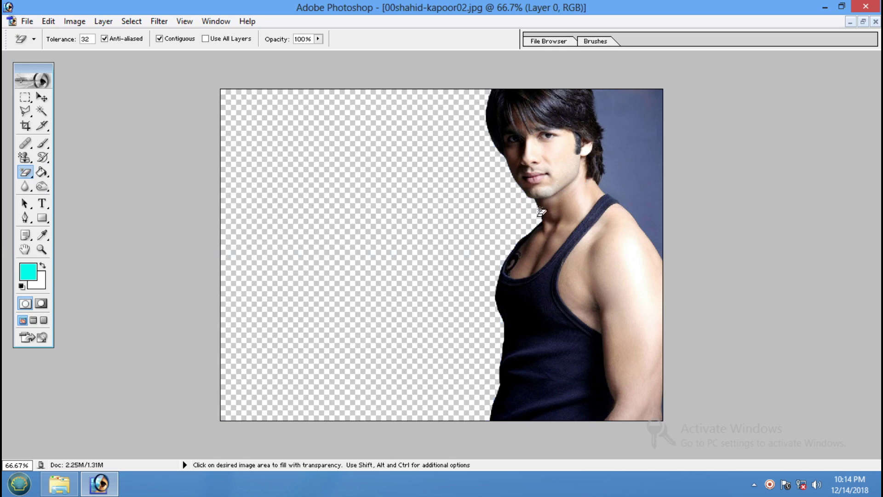
pyautogui.click(624, 174)
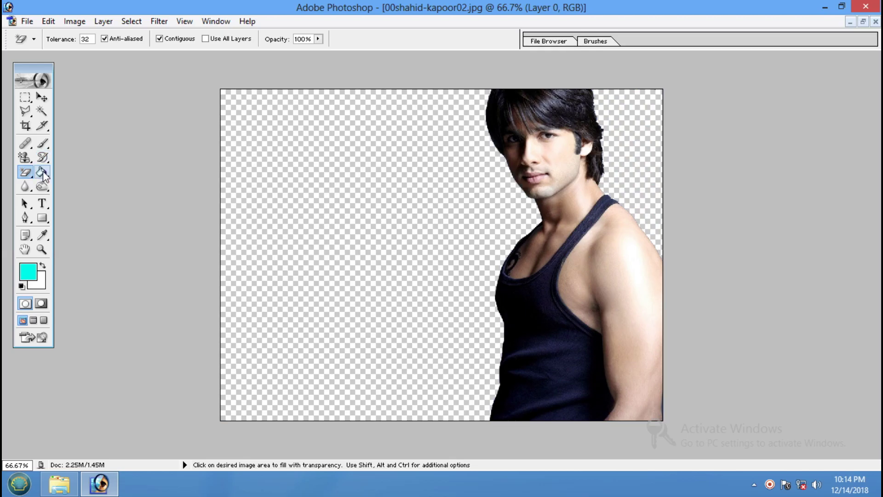
pyautogui.moveTo(42, 172); pyautogui.dragTo(81, 183)
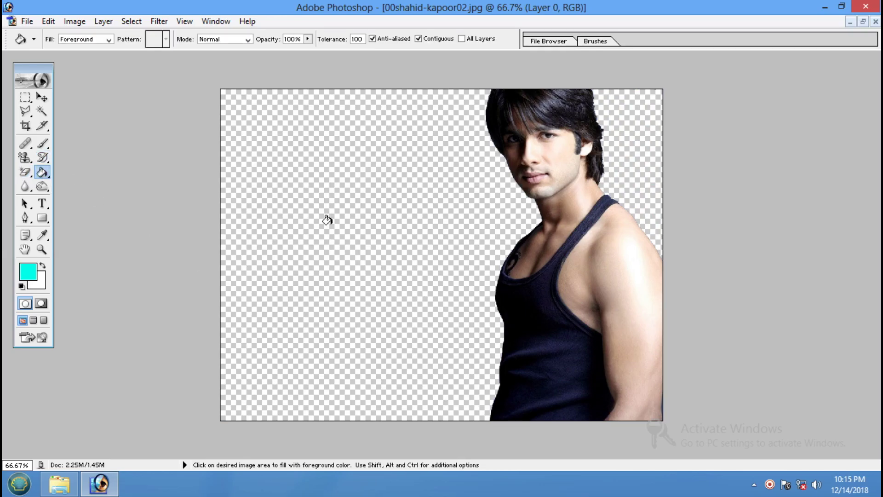
pyautogui.click(325, 207)
pyautogui.click(643, 148)
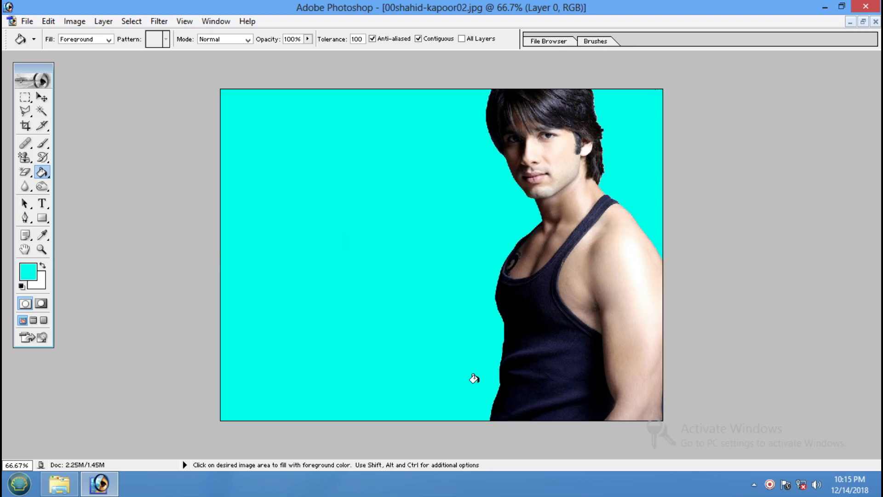
# Step: Set a blue foreground colour, fill both background areas blue, then undo the blue fills
pyautogui.click(29, 272)
pyautogui.click(474, 226)
pyautogui.moveTo(474, 225); pyautogui.dragTo(473, 217)
pyautogui.click(571, 156)
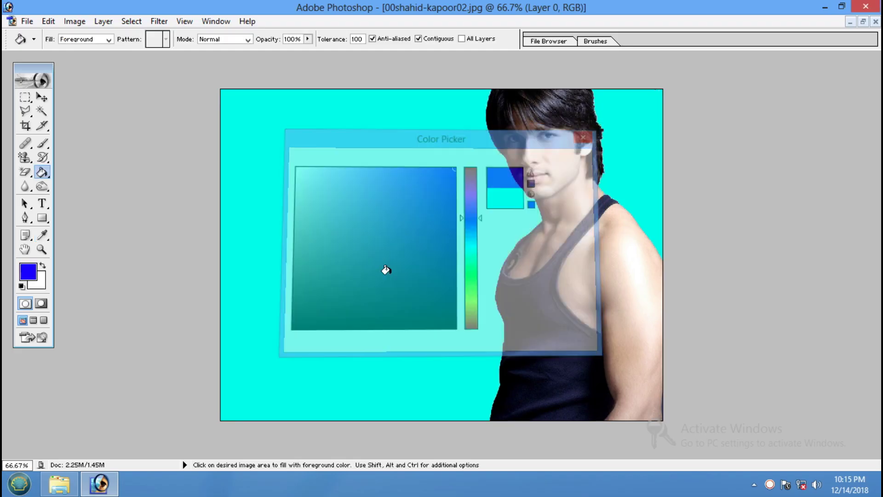
pyautogui.click(302, 210)
pyautogui.click(644, 144)
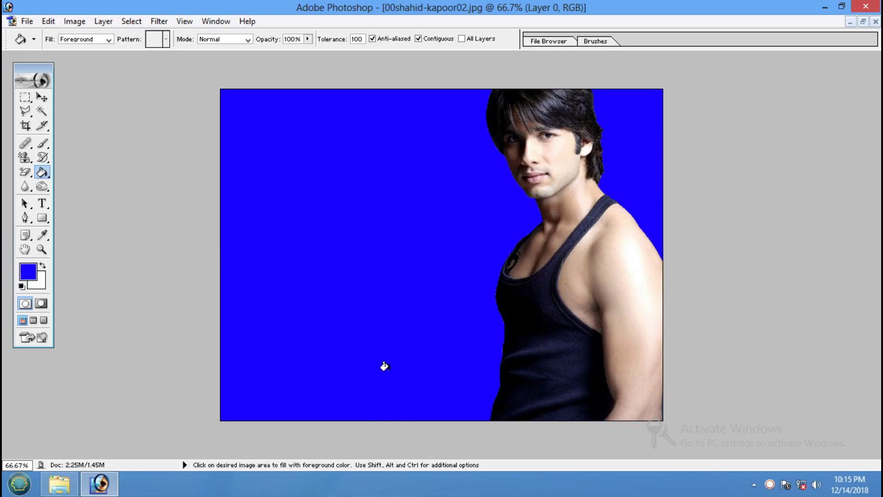
pyautogui.hotkey('ctrl', 'alt', 'z')
pyautogui.hotkey('ctrl', 'alt', 'z')
pyautogui.hotkey('ctrl', 'alt', 'z')
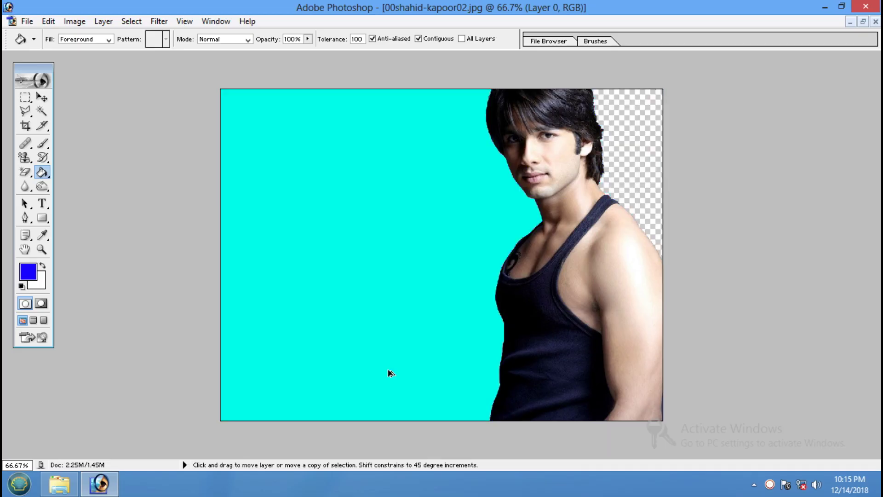
pyautogui.hotkey('ctrl', 'alt', 'z')
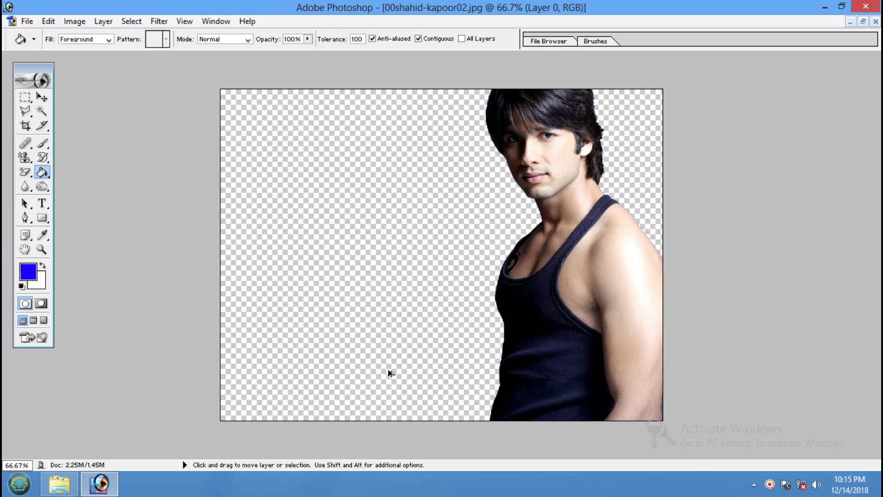
# Step: Try the yellow-purple-orange gradient across the whole canvas twice, undoing each to restore the photo
pyautogui.hotkey('ctrl', 'alt', 'z')
pyautogui.hotkey('ctrl', 'alt', 'z')
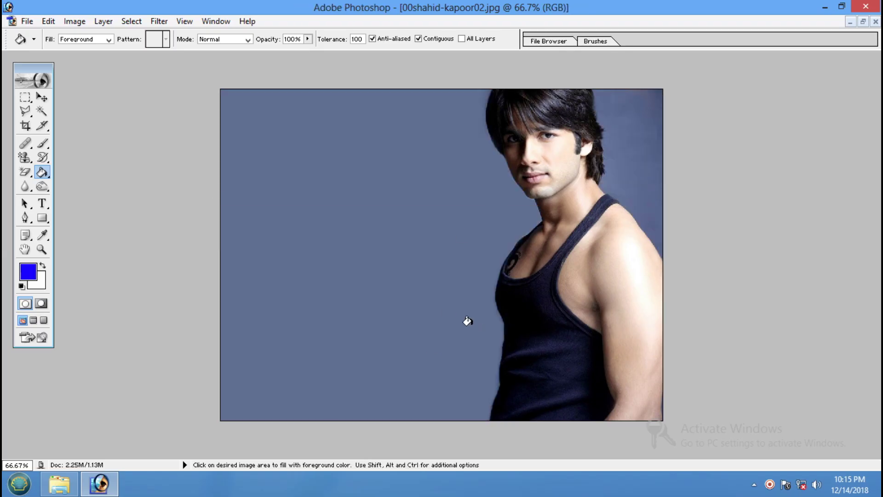
pyautogui.click(48, 175)
pyautogui.click(96, 172)
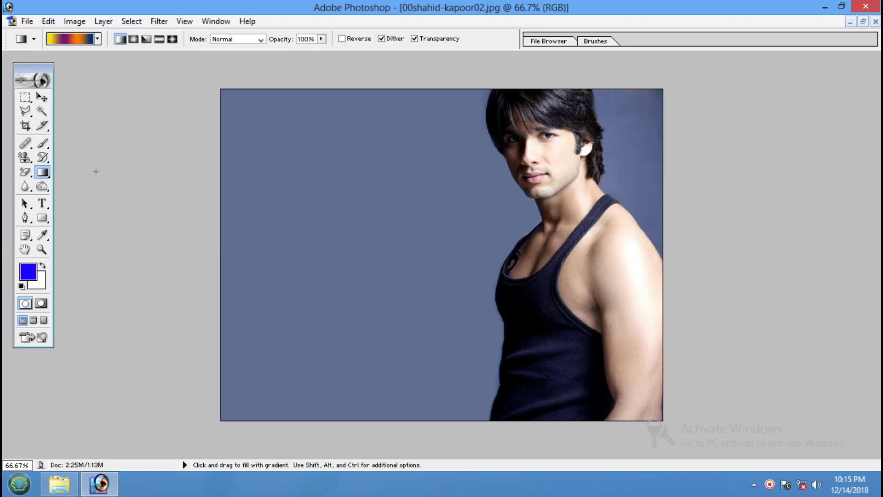
pyautogui.moveTo(388, 193); pyautogui.dragTo(641, 408)
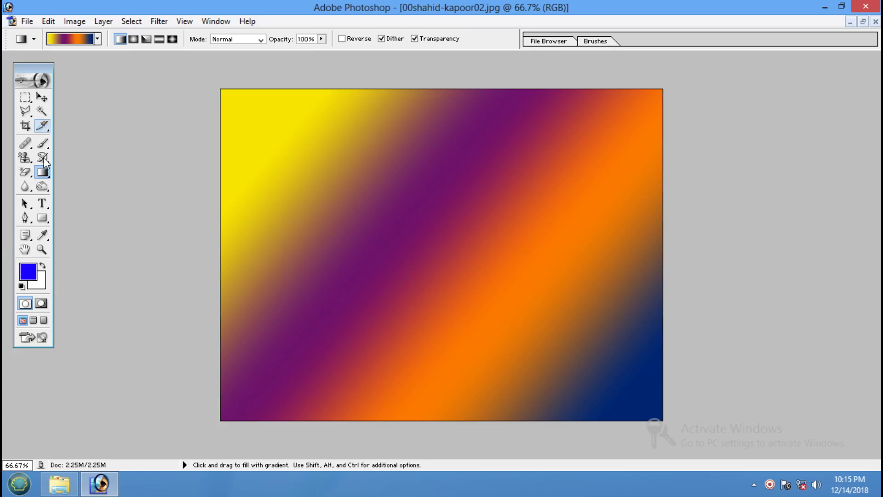
pyautogui.hotkey('ctrl', 'z')
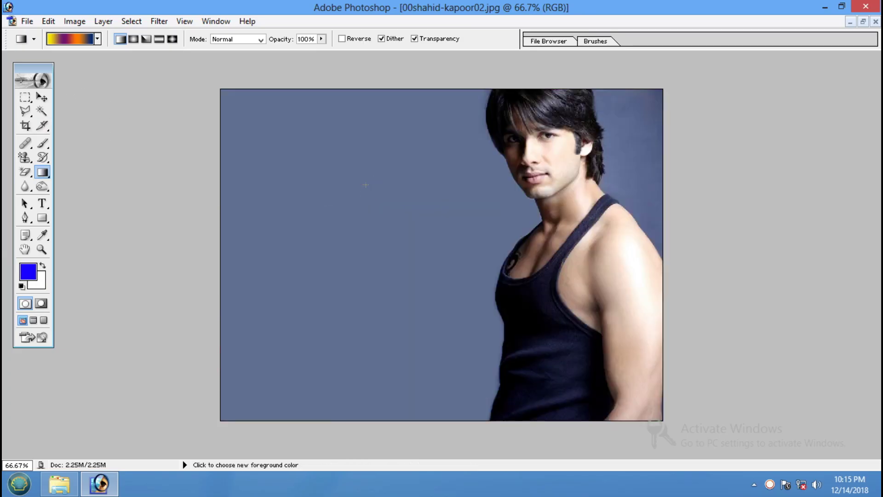
pyautogui.moveTo(370, 191); pyautogui.dragTo(677, 365)
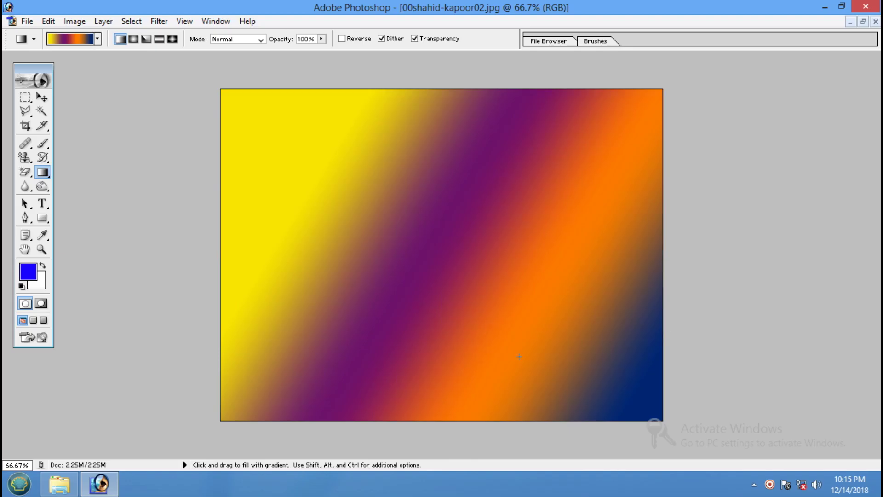
pyautogui.hotkey('ctrl', 'z')
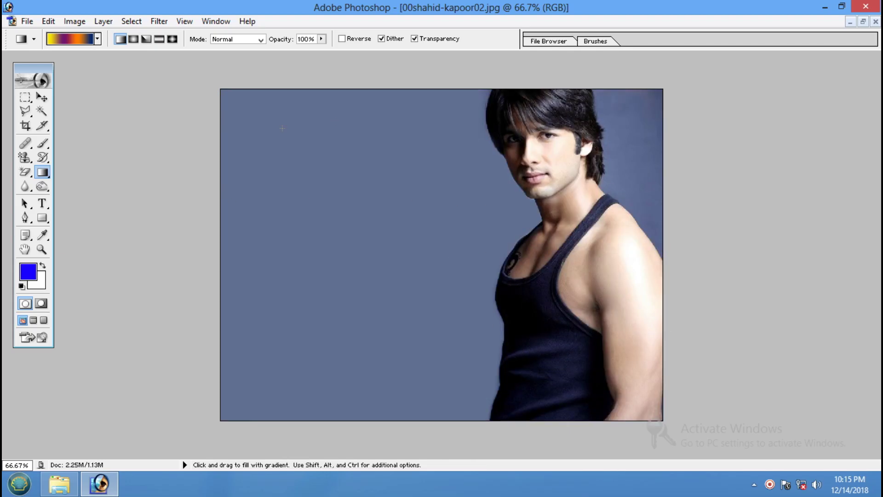
# Step: Magic Wand-select the grey-blue areas left and right of the man, Shift-adding the left area
pyautogui.click(42, 113)
pyautogui.click(298, 205)
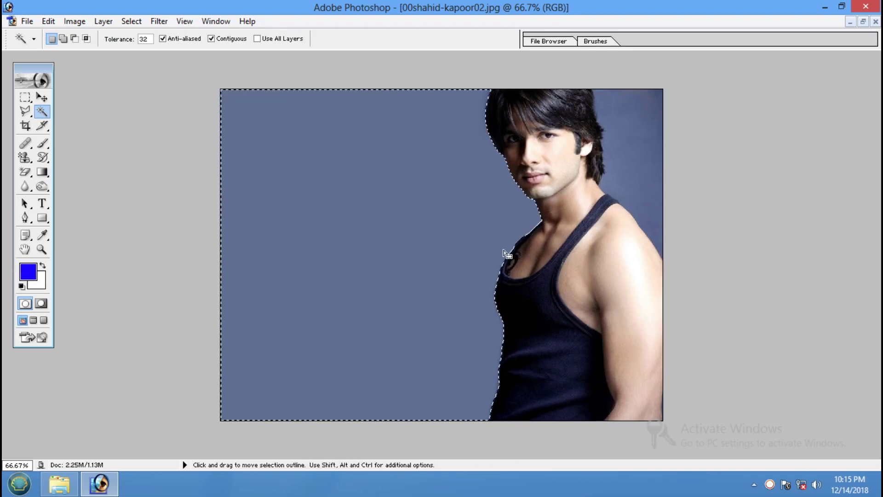
pyautogui.click(628, 142)
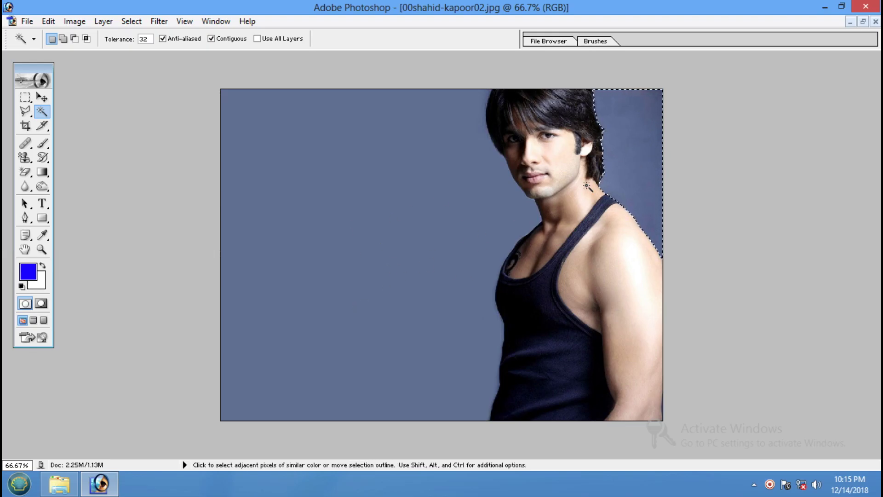
pyautogui.press('shift')
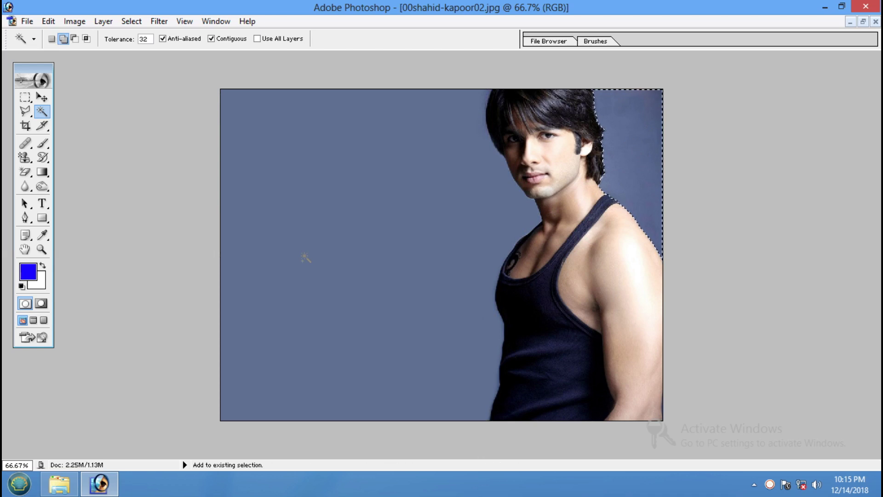
pyautogui.keyDown('shift'); pyautogui.click(341, 250); pyautogui.keyUp('shift')
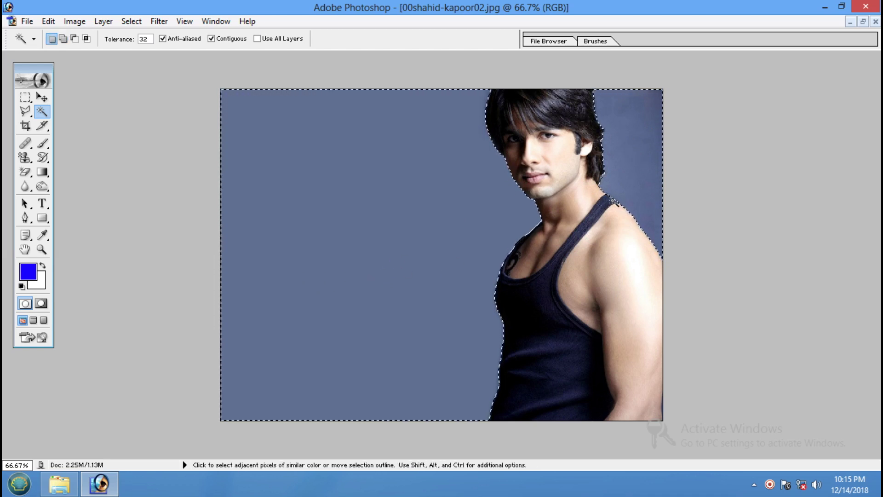
pyautogui.click(42, 173)
# Step: Fill the selected background with a multicolour gradient, then with the Copper preset
pyautogui.click(97, 172)
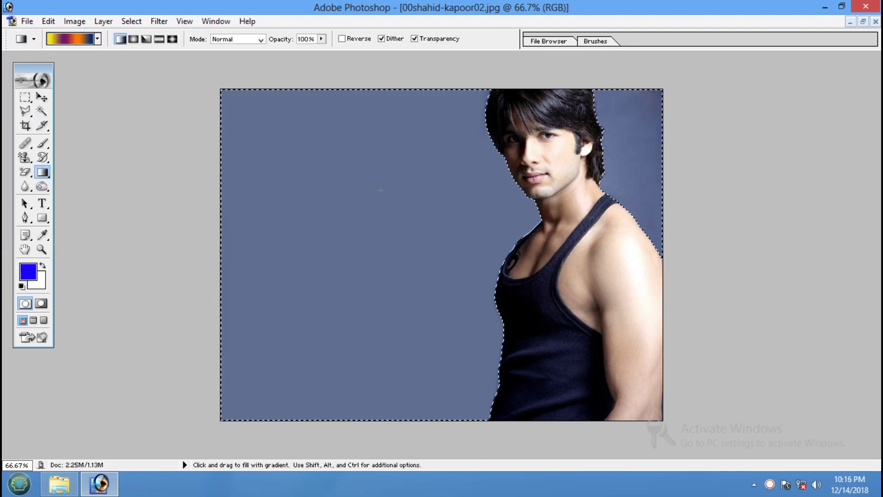
pyautogui.moveTo(317, 138); pyautogui.dragTo(689, 407)
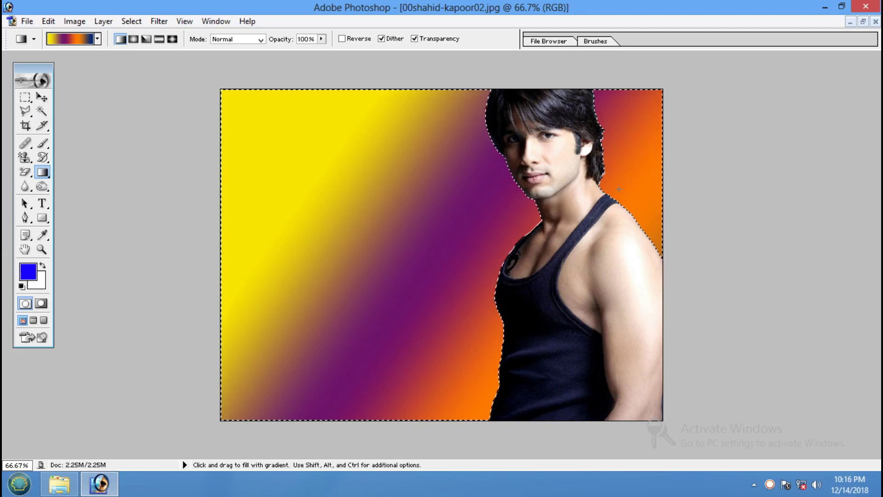
pyautogui.click(98, 39)
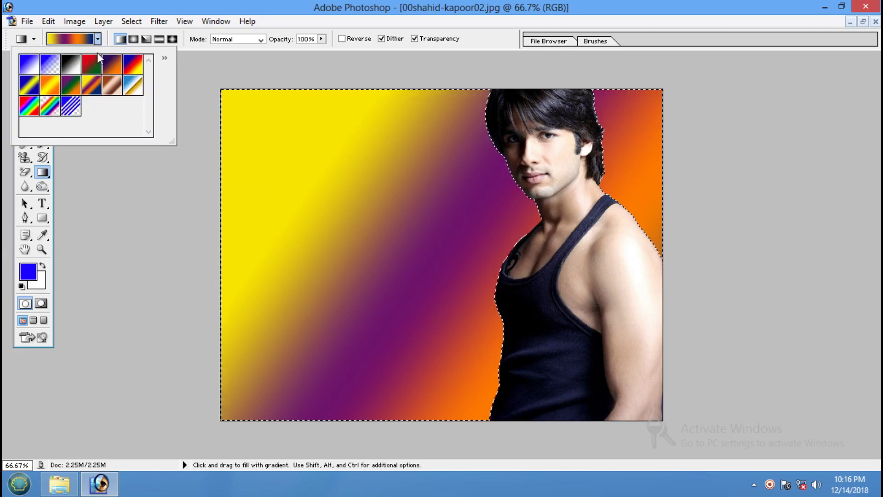
pyautogui.click(110, 88)
pyautogui.moveTo(308, 122); pyautogui.dragTo(365, 159)
pyautogui.moveTo(417, 196); pyautogui.dragTo(416, 197)
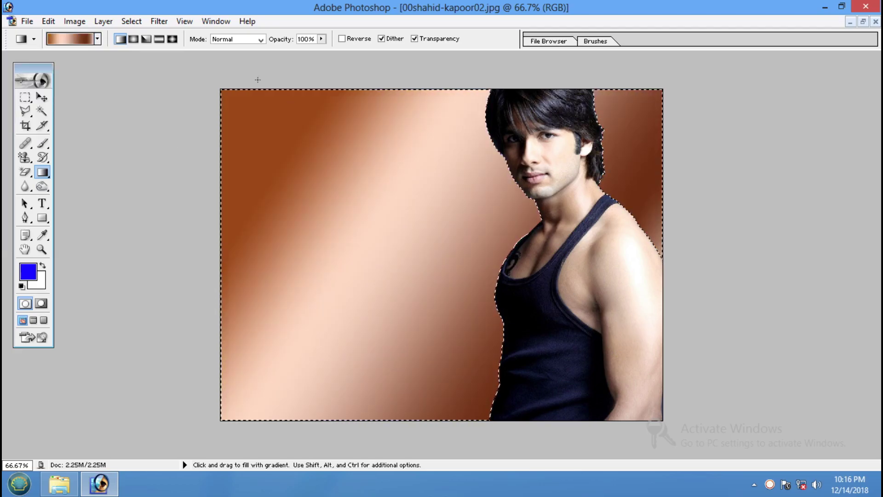
# Step: Pick Transparent Stripes in the Gradient Editor and lay blue diagonal stripes over the copper background
pyautogui.click(92, 40)
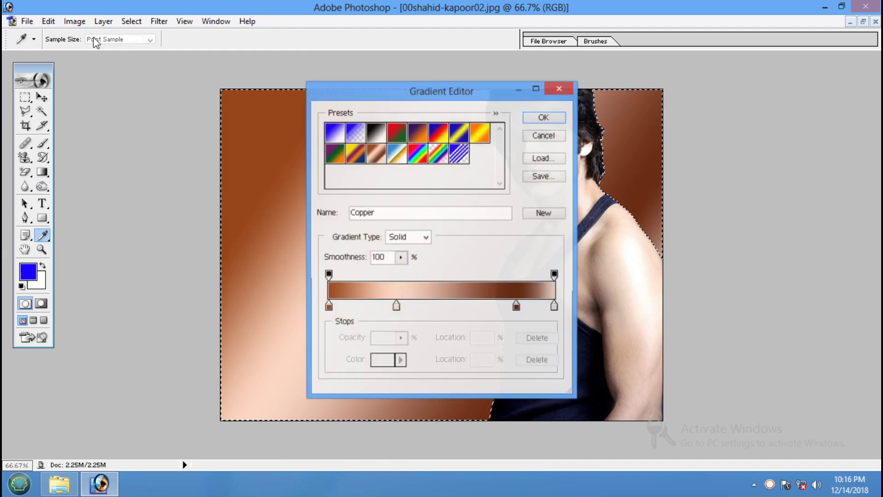
pyautogui.click(349, 158)
pyautogui.click(412, 158)
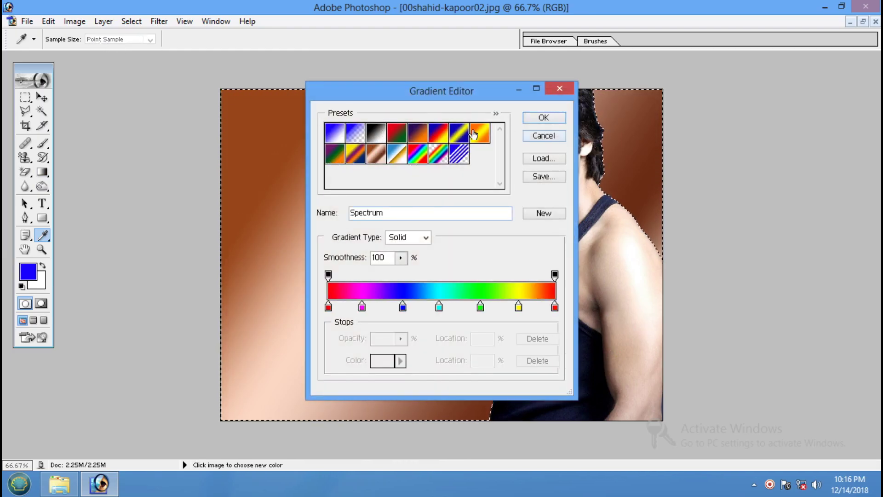
pyautogui.click(459, 154)
pyautogui.click(460, 156)
pyautogui.click(550, 119)
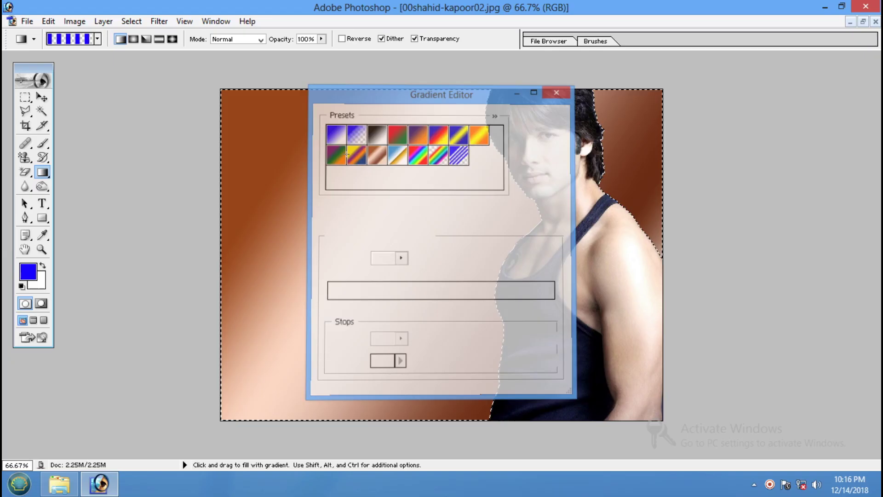
pyautogui.moveTo(311, 125); pyautogui.dragTo(659, 416)
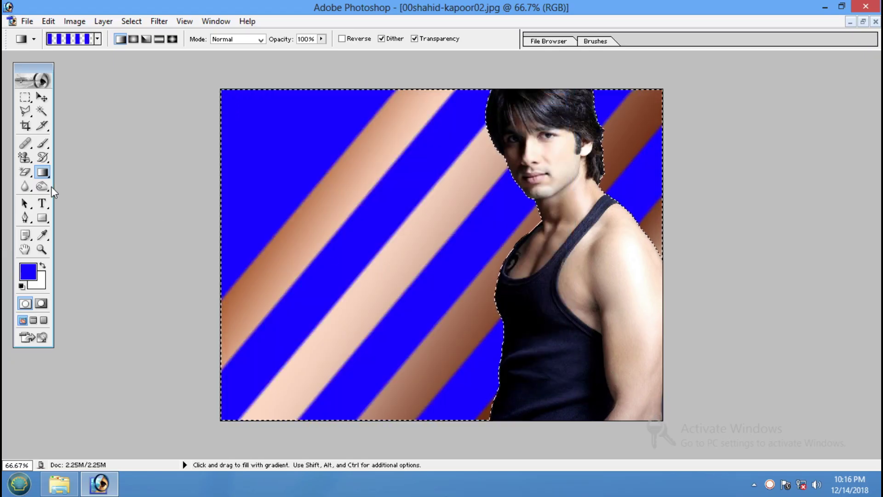
pyautogui.rightClick(42, 172)
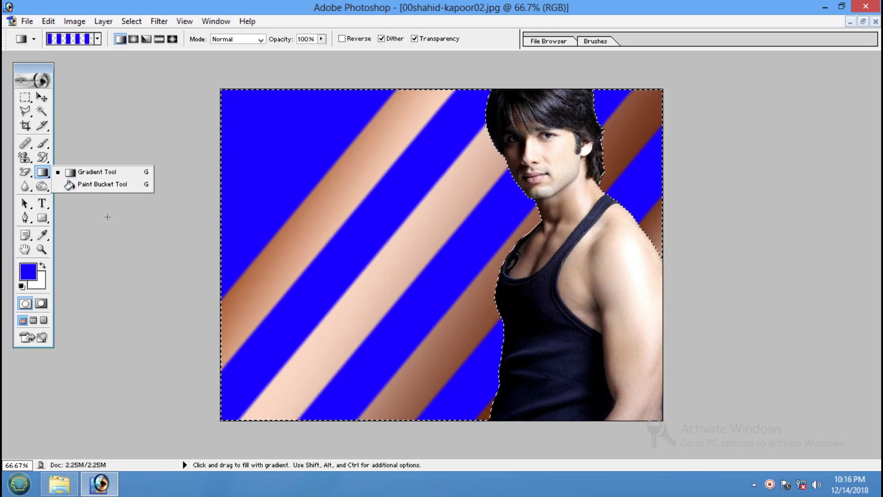
pyautogui.click(69, 158)
pyautogui.click(42, 111)
# Step: Undo the gradient fills and Magic-Erase the background left of the man and behind his head
pyautogui.hotkey('ctrl', 'alt', 'z')
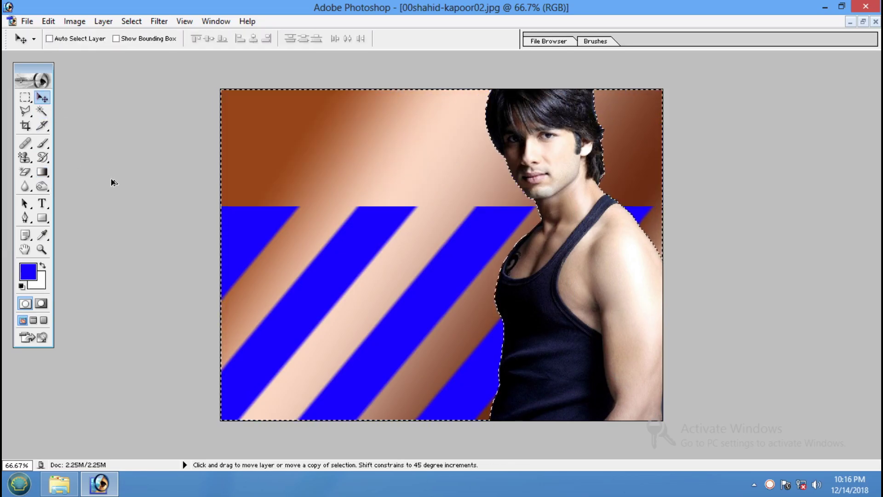
pyautogui.hotkey('ctrl', 'alt', 'z')
pyautogui.hotkey('ctrl', 'alt', 'z')
pyautogui.hotkey('ctrl', 'alt', 'z')
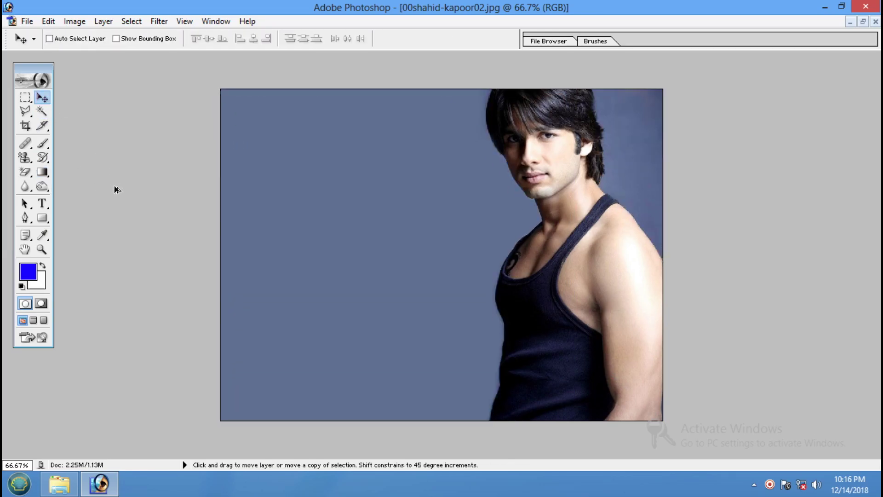
pyautogui.click(21, 173)
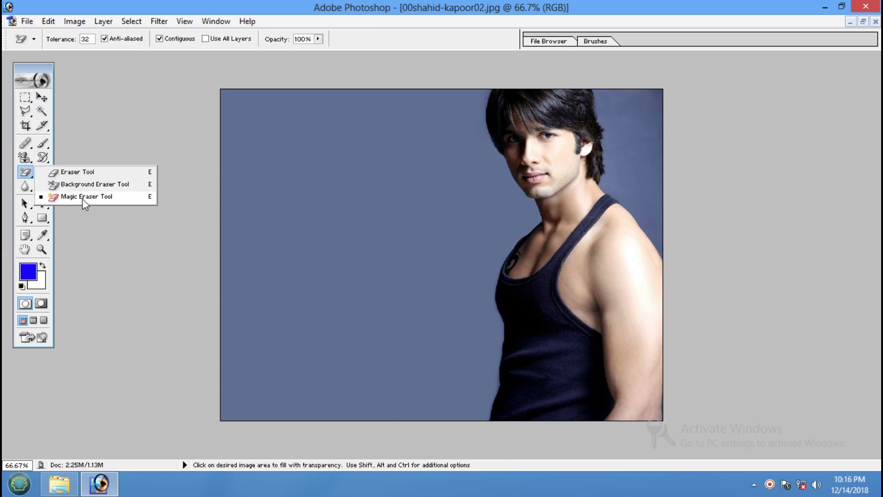
pyautogui.click(82, 199)
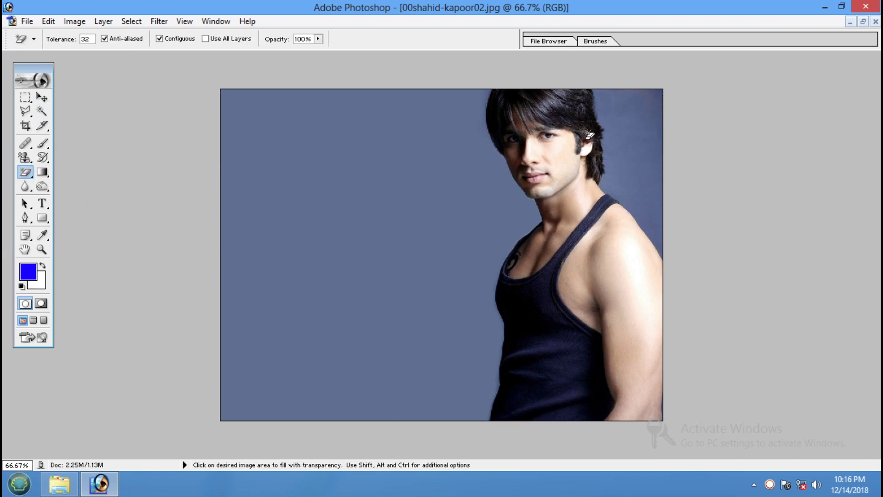
pyautogui.click(388, 208)
pyautogui.click(651, 145)
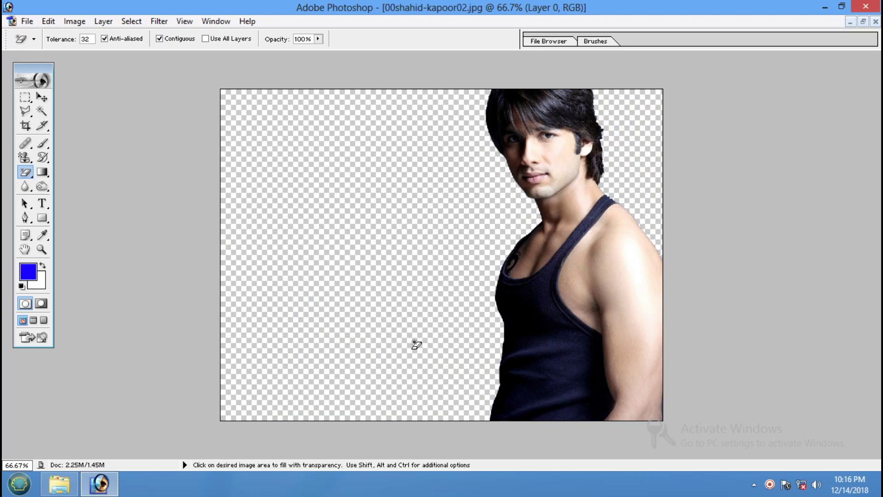
pyautogui.click(863, 22)
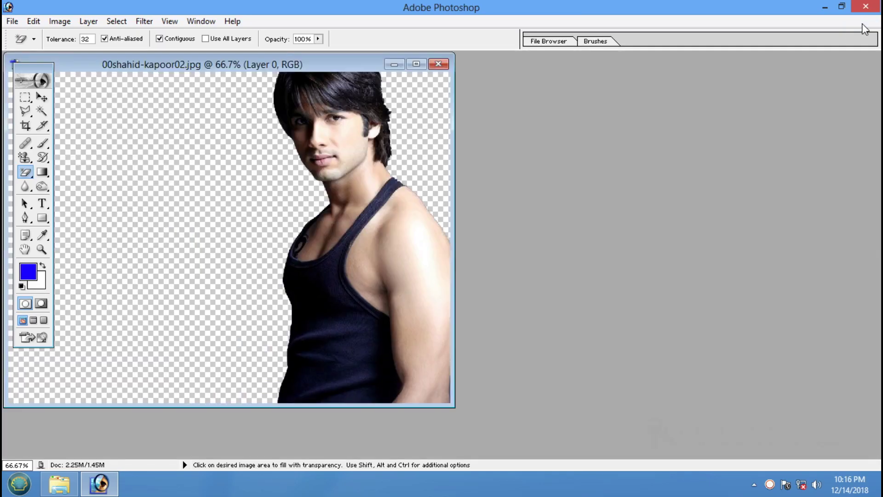
# Step: Create and close a blank Untitled-1 document, then start closing the man's photo
pyautogui.click(42, 97)
pyautogui.click(12, 21)
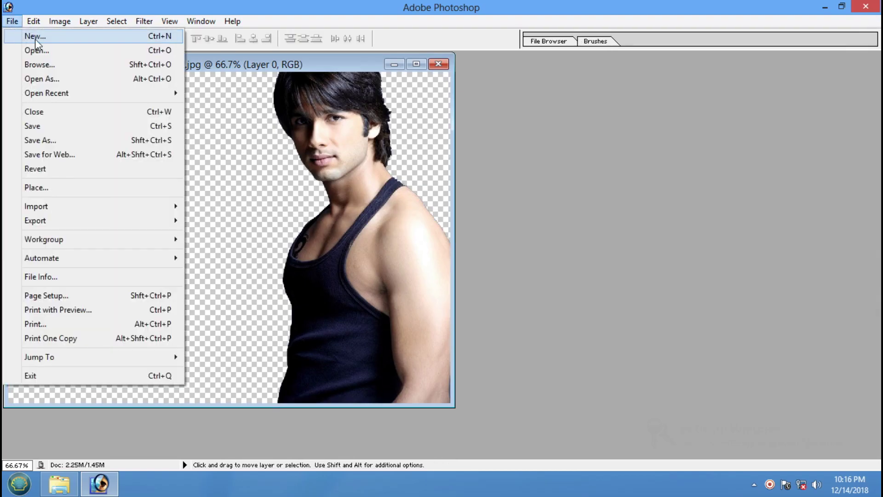
pyautogui.click(38, 39)
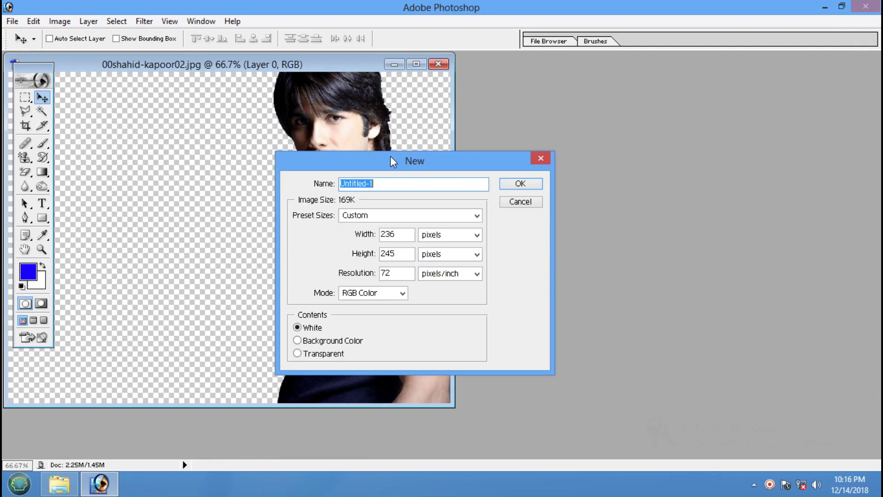
pyautogui.moveTo(391, 157); pyautogui.dragTo(599, 87)
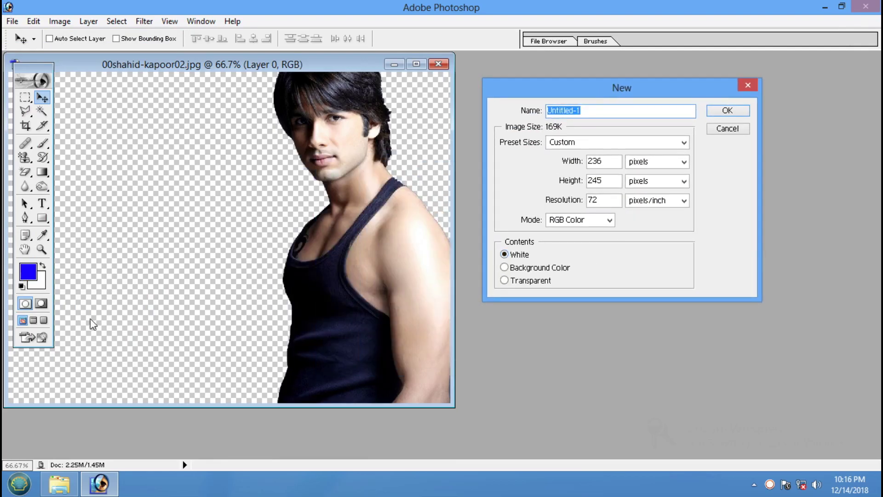
pyautogui.click(553, 270)
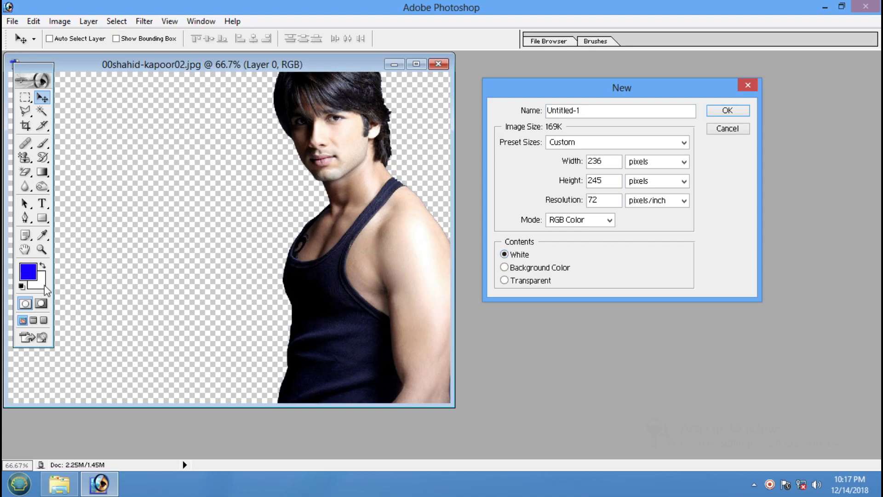
pyautogui.click(742, 113)
pyautogui.click(153, 69)
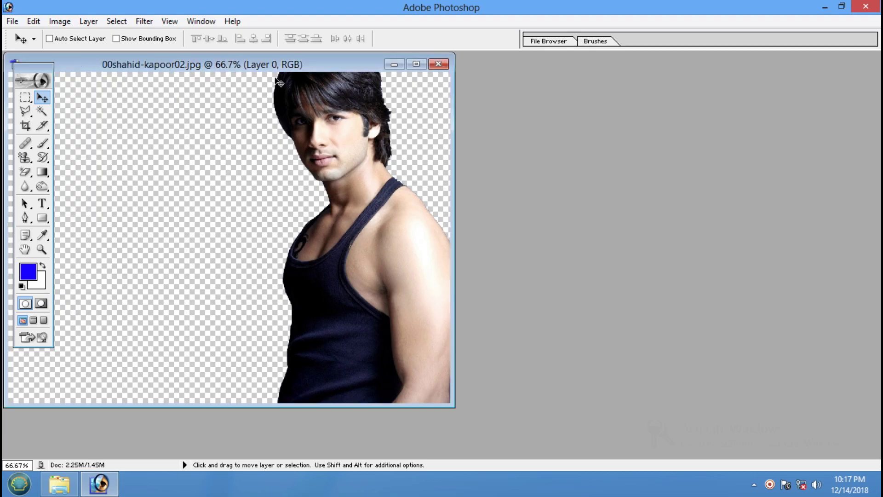
pyautogui.click(438, 64)
# Step: Discard the photo's changes and set the background colour to red
pyautogui.click(456, 194)
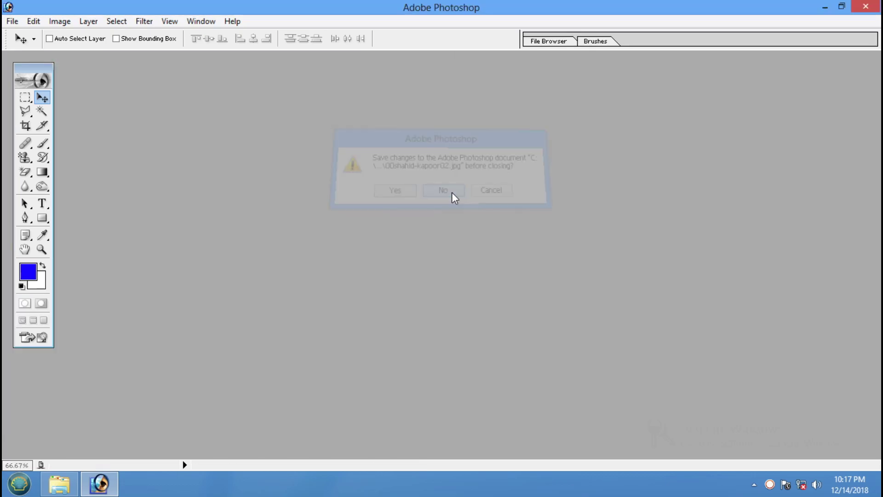
pyautogui.click(43, 281)
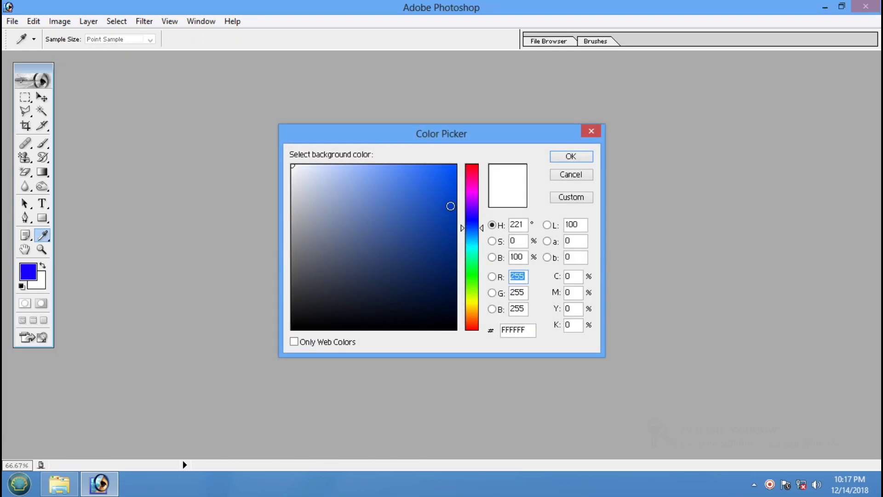
pyautogui.click(456, 189)
pyautogui.moveTo(465, 193); pyautogui.dragTo(468, 165)
pyautogui.click(563, 159)
# Step: Create a new document using the 1024 x 768 preset with white contents
pyautogui.click(14, 21)
pyautogui.click(23, 34)
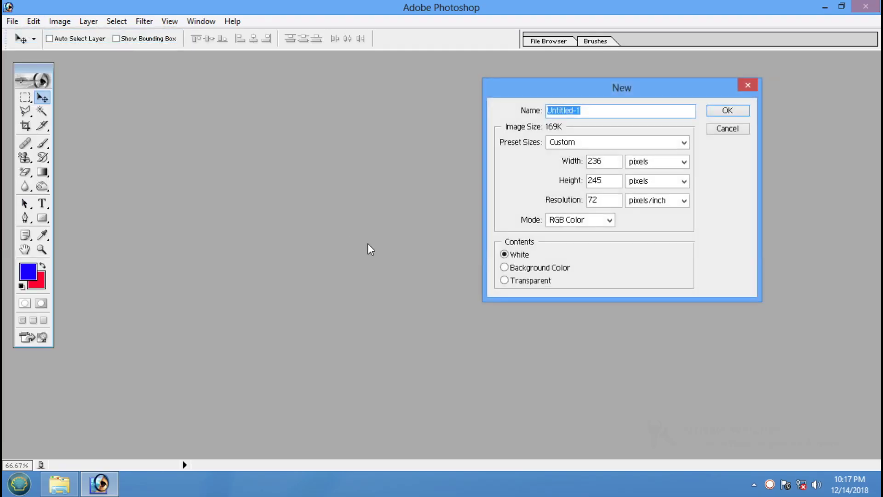
pyautogui.click(611, 143)
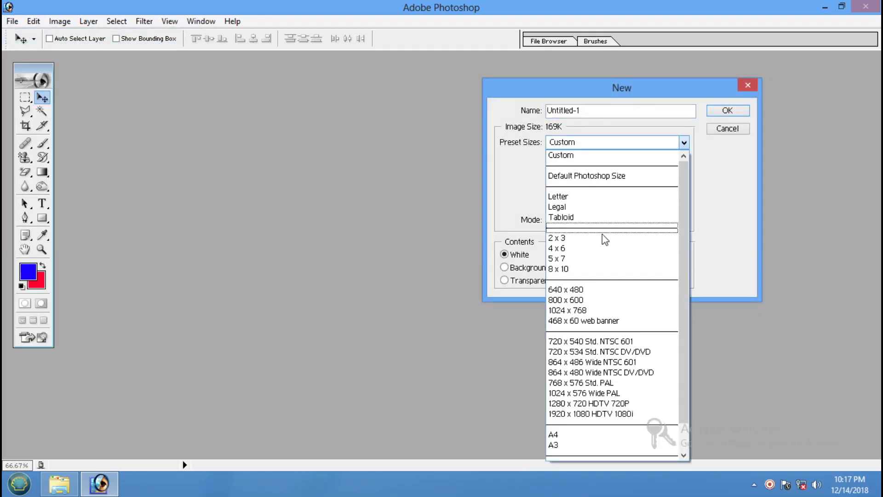
pyautogui.click(596, 312)
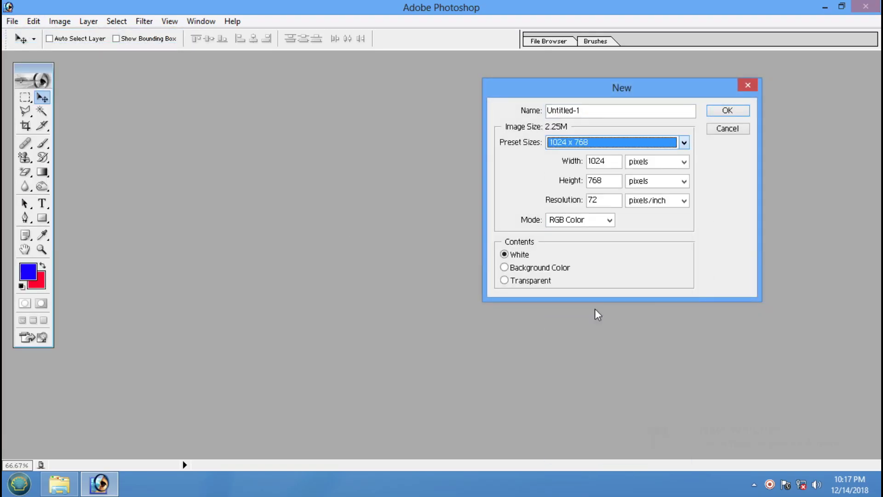
pyautogui.moveTo(643, 93); pyautogui.dragTo(554, 110)
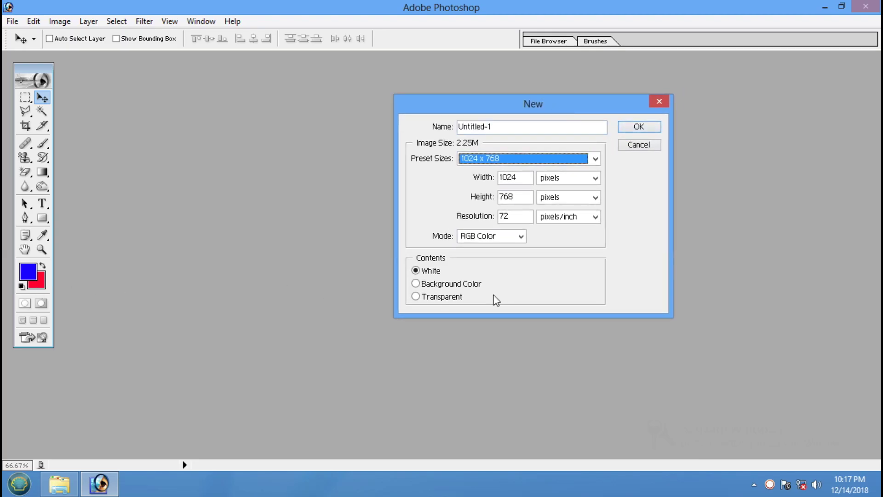
pyautogui.click(644, 127)
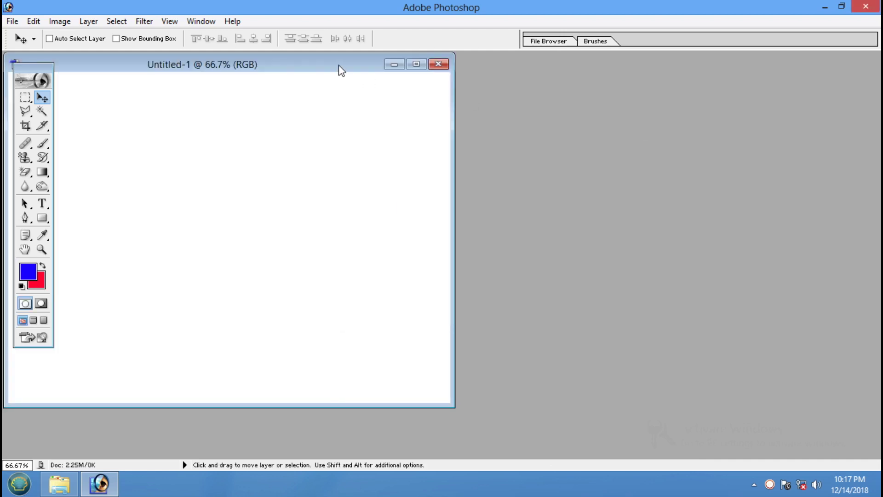
# Step: Close the blank white document and create a new document filled with the red background colour
pyautogui.moveTo(339, 65); pyautogui.dragTo(427, 85)
pyautogui.click(539, 89)
pyautogui.click(12, 22)
pyautogui.click(21, 36)
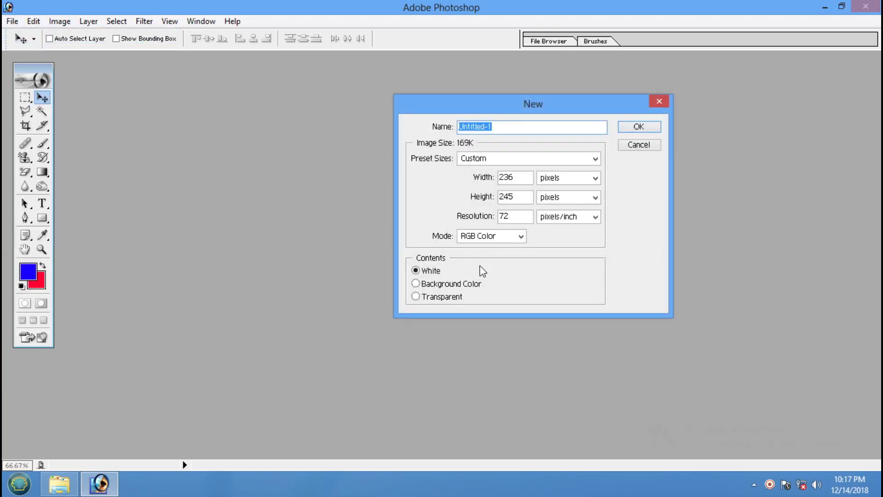
pyautogui.click(456, 284)
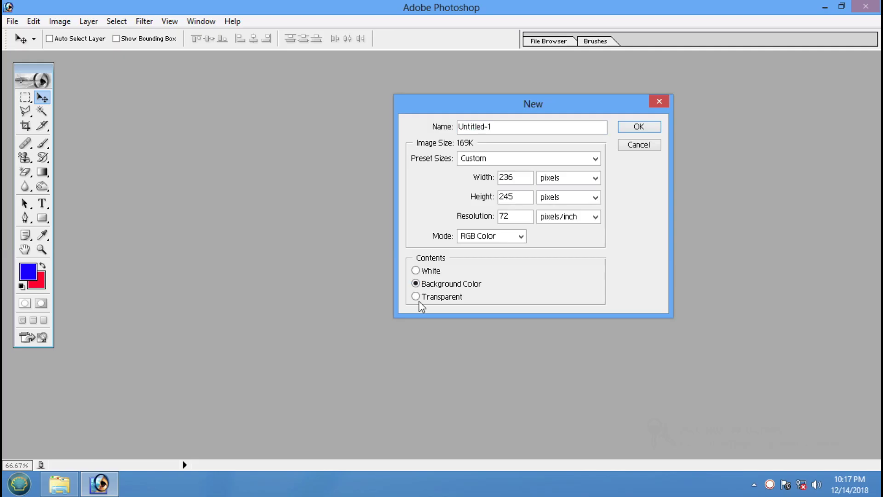
pyautogui.click(638, 127)
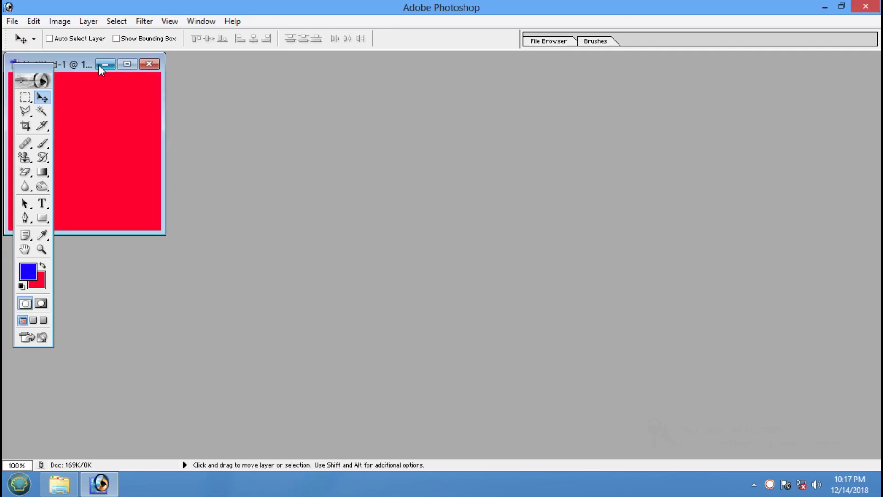
# Step: Close it and create another red-filled document at the 1024 x 768 preset
pyautogui.click(410, 133)
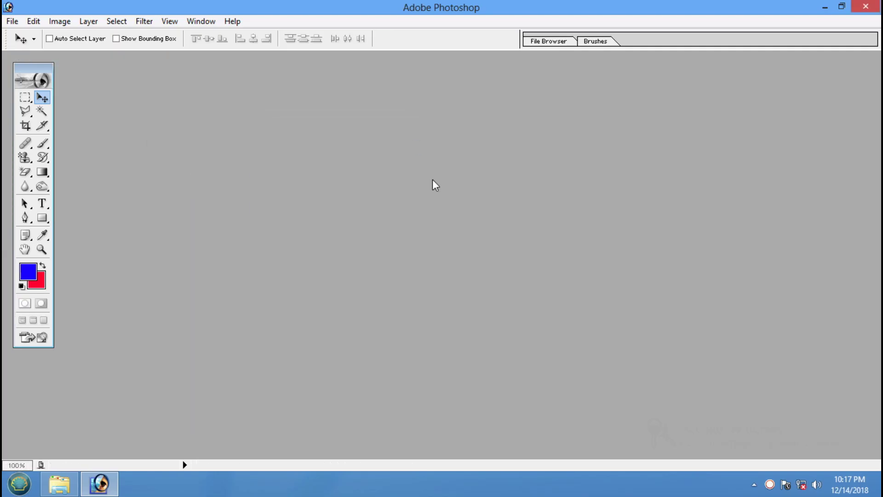
pyautogui.hotkey('ctrl', 'n')
pyautogui.click(518, 159)
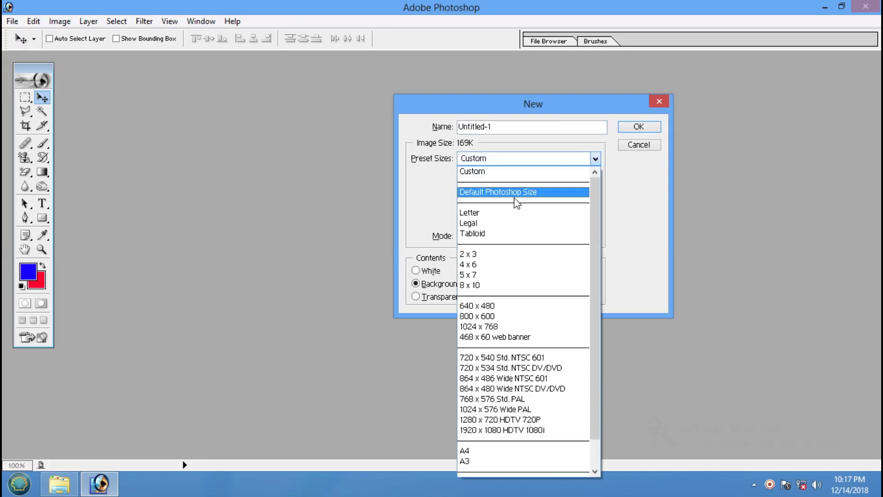
pyautogui.click(498, 326)
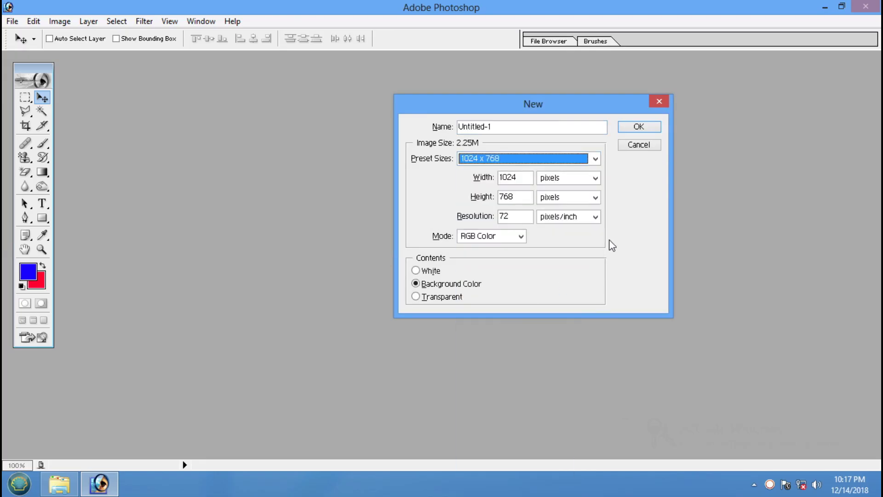
pyautogui.click(632, 129)
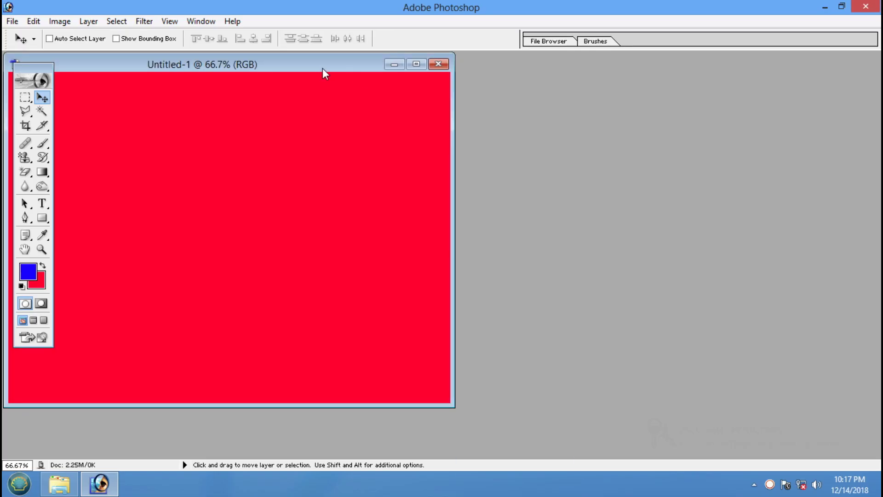
# Step: Close the red 1024 x 768 document and bring up the new-document settings again
pyautogui.click(532, 79)
pyautogui.click(13, 22)
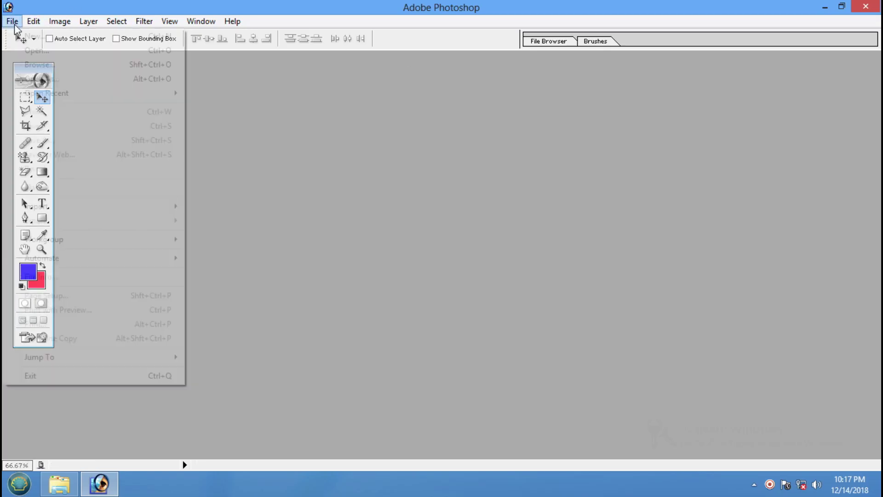
pyautogui.click(27, 36)
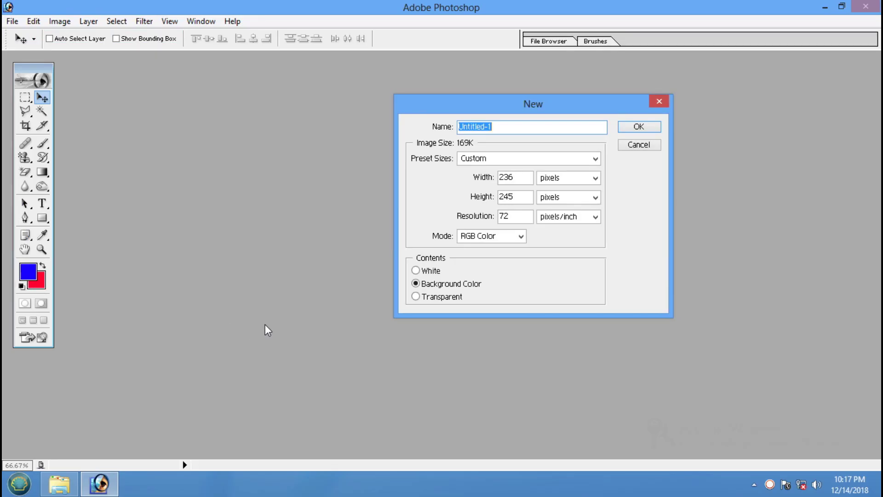
# Step: Create a transparent 1024 x 768 document and centre its window
pyautogui.click(419, 297)
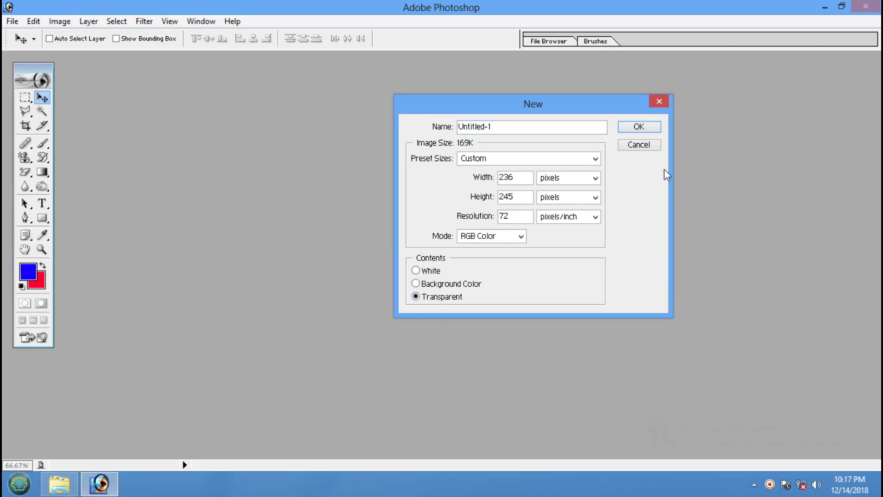
pyautogui.click(568, 159)
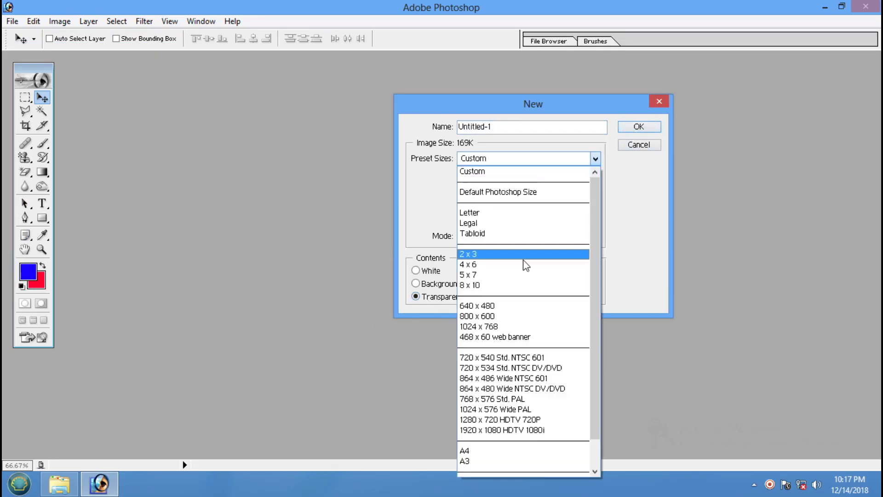
pyautogui.click(520, 326)
pyautogui.click(641, 127)
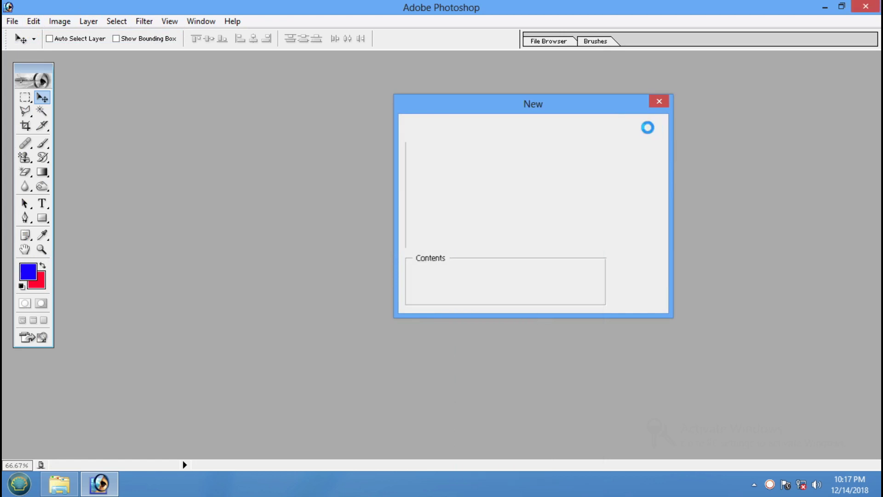
pyautogui.moveTo(341, 64); pyautogui.dragTo(520, 93)
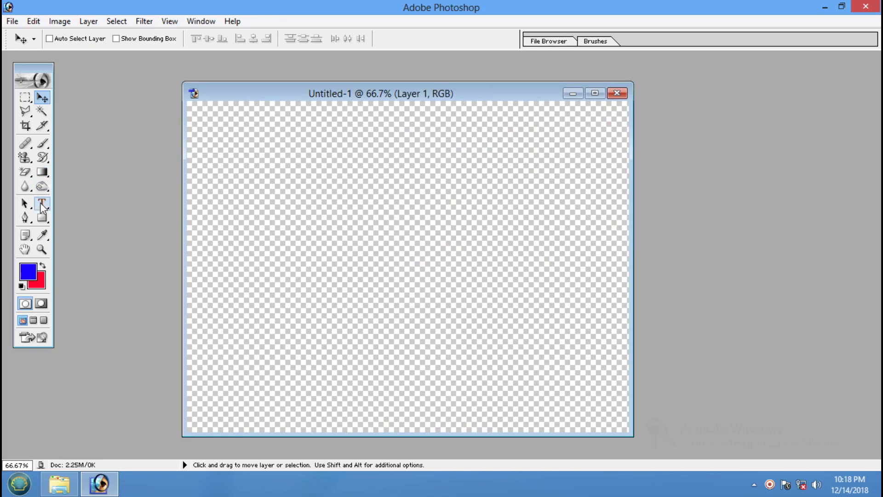
# Step: Draw blue striped gradients on the canvas, undo them back to transparency, and close it
pyautogui.click(49, 177)
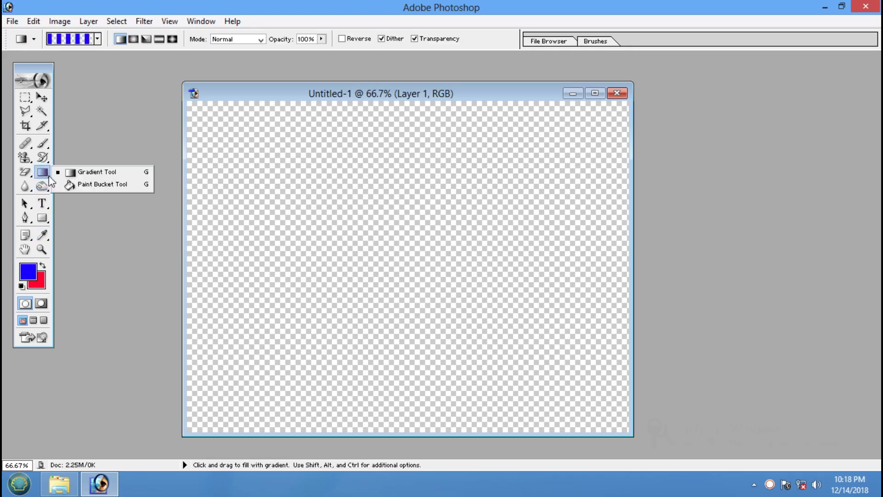
pyautogui.moveTo(221, 173); pyautogui.dragTo(297, 226)
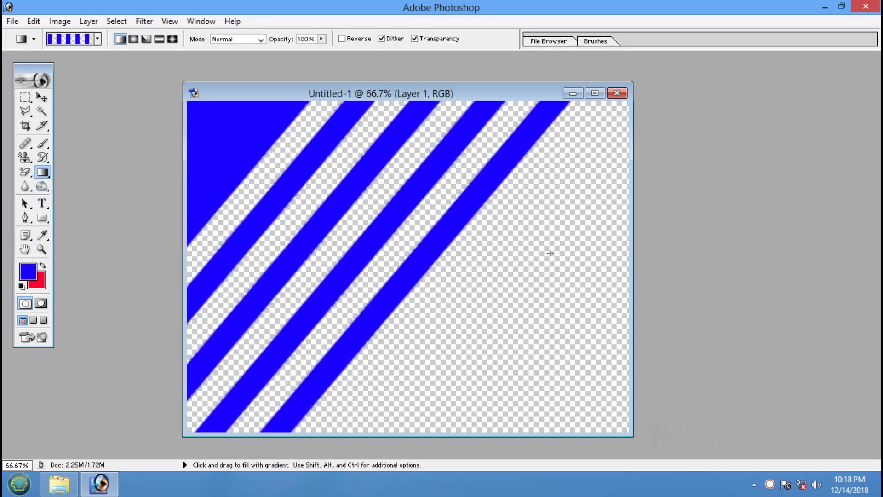
pyautogui.moveTo(391, 218)
pyautogui.mouseDown()
pyautogui.moveTo(580, 376)
pyautogui.moveTo(546, 368)
pyautogui.mouseUp()
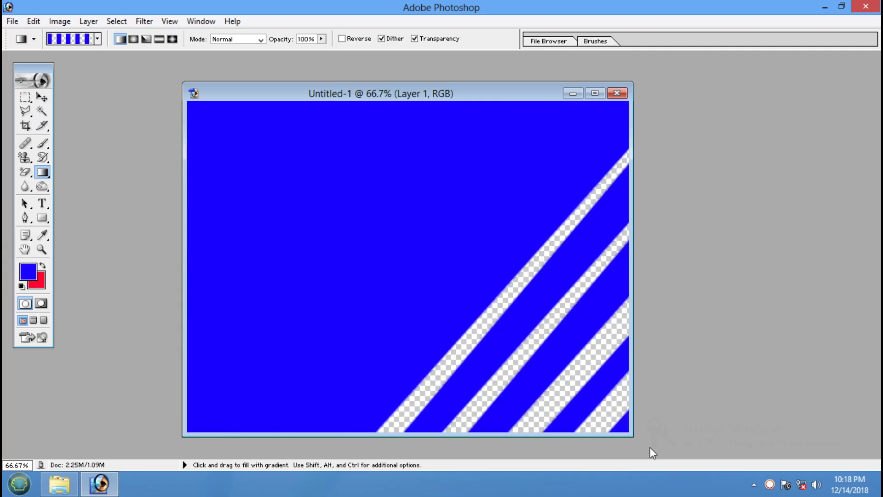
pyautogui.moveTo(587, 401); pyautogui.dragTo(599, 420)
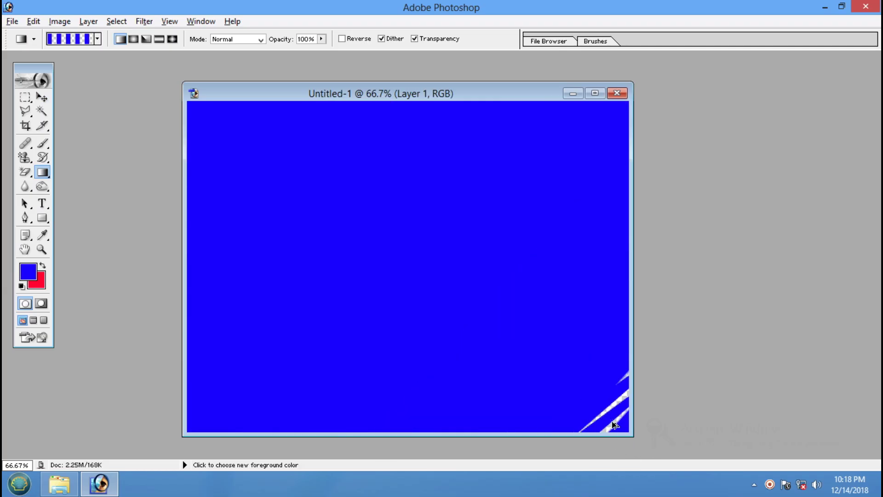
pyautogui.hotkey('ctrl', 'z')
pyautogui.hotkey('ctrl', 'alt', 'z')
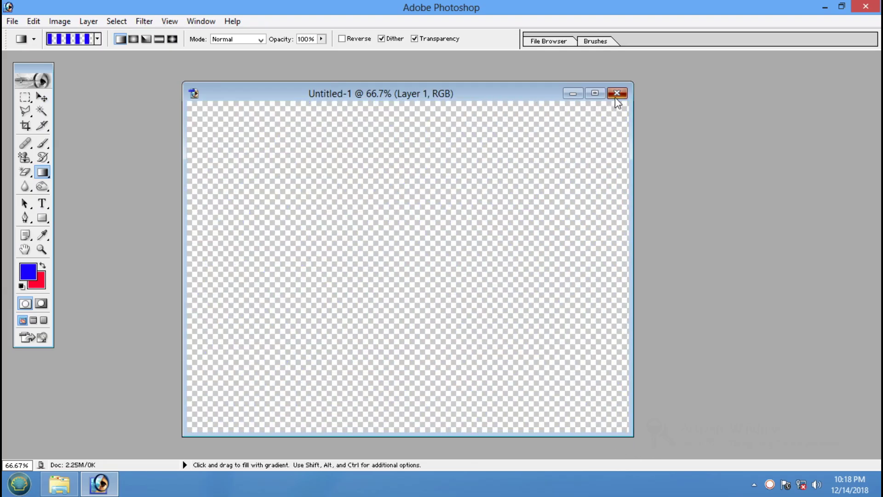
pyautogui.click(616, 94)
# Step: Discard Untitled-1, then open and maximize the hillside photo 130P95SH2050-2S24.jpg
pyautogui.press('Return')
pyautogui.doubleClick(327, 154)
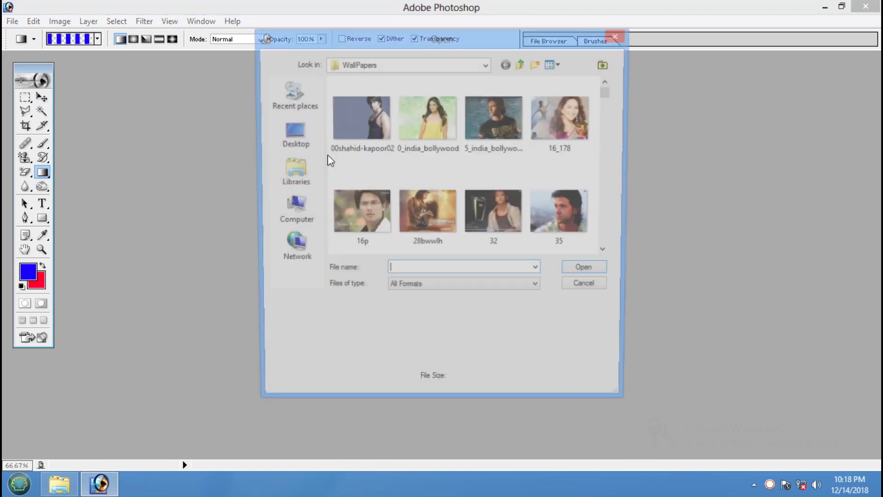
pyautogui.click(426, 125)
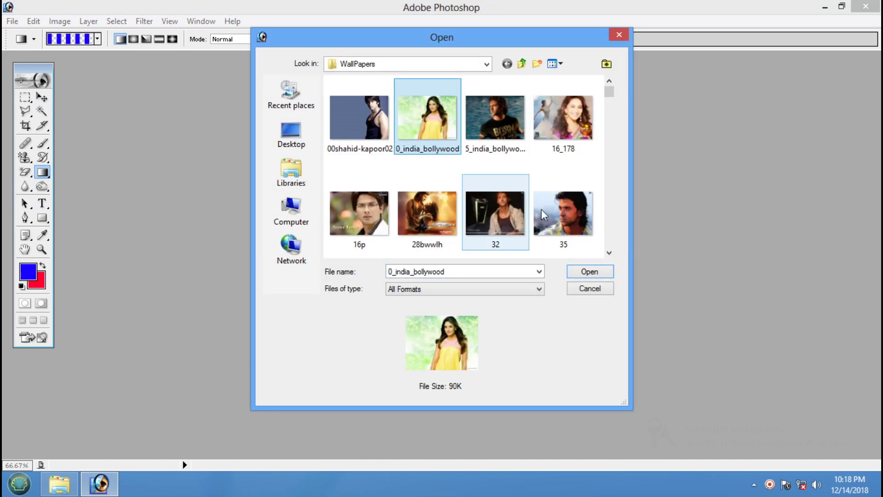
pyautogui.click(607, 253)
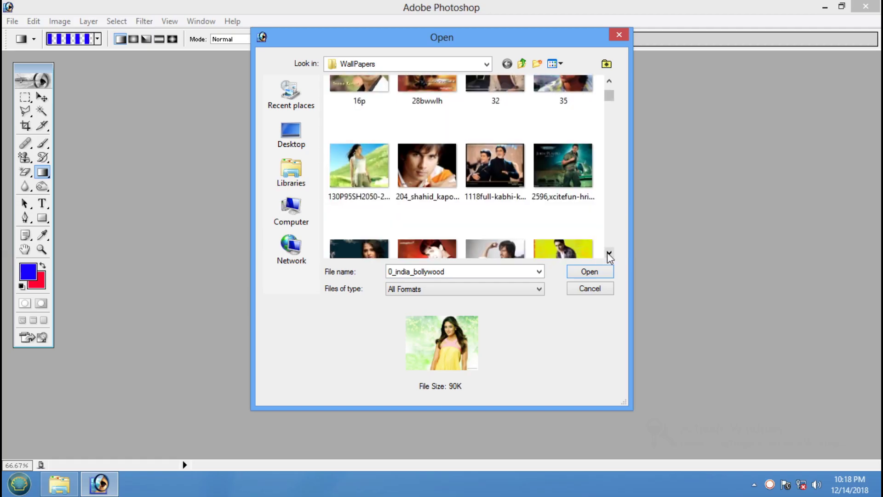
pyautogui.click(369, 169)
pyautogui.click(573, 273)
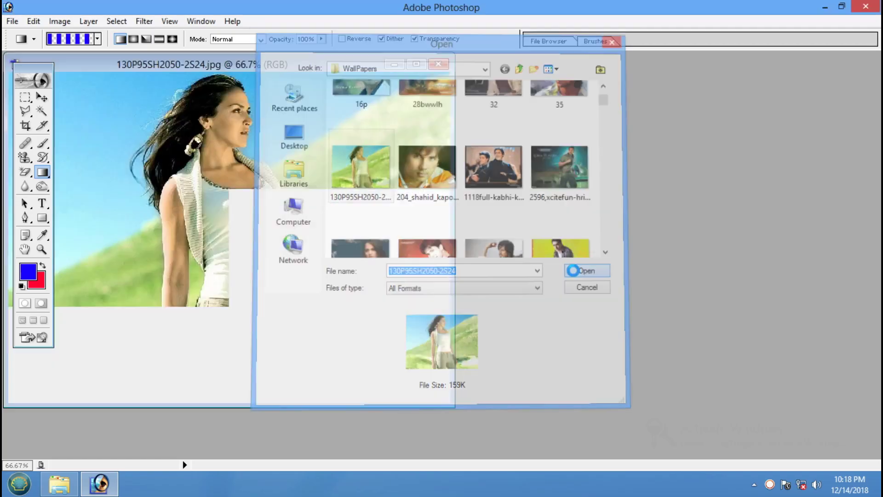
pyautogui.click(415, 64)
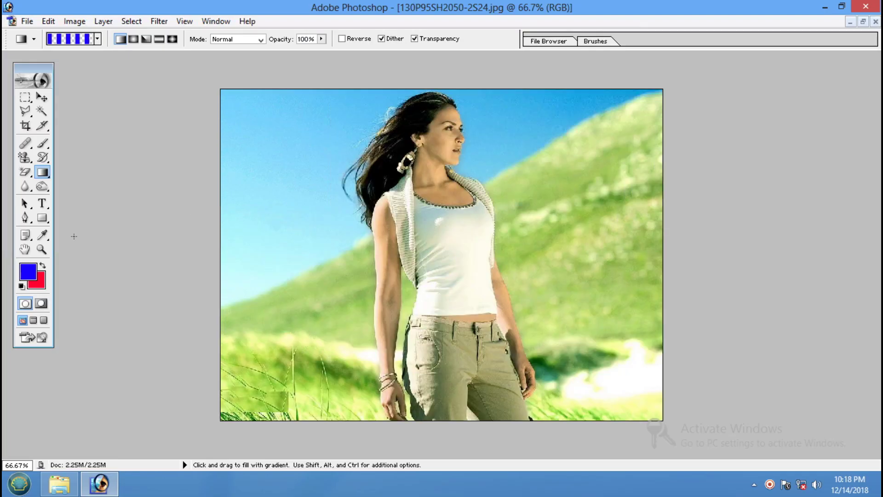
# Step: Erase the photo's top-left corner to red with the plain Eraser, then undo it
pyautogui.click(25, 172)
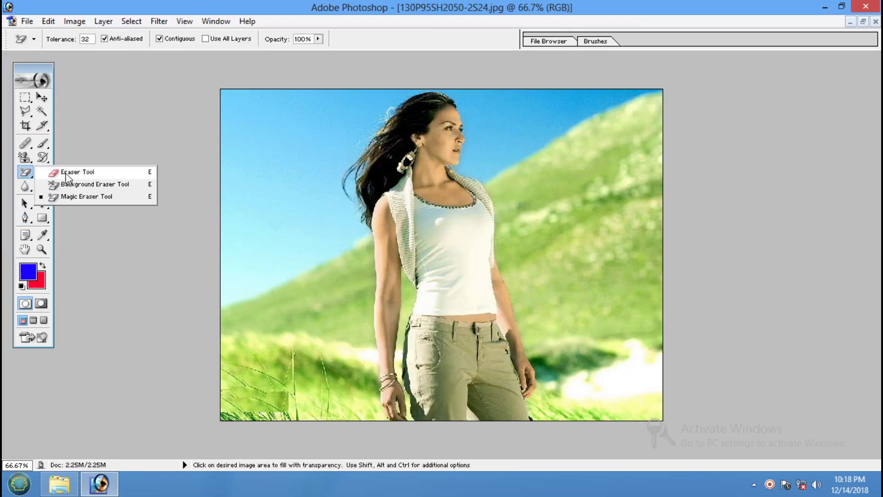
pyautogui.click(77, 171)
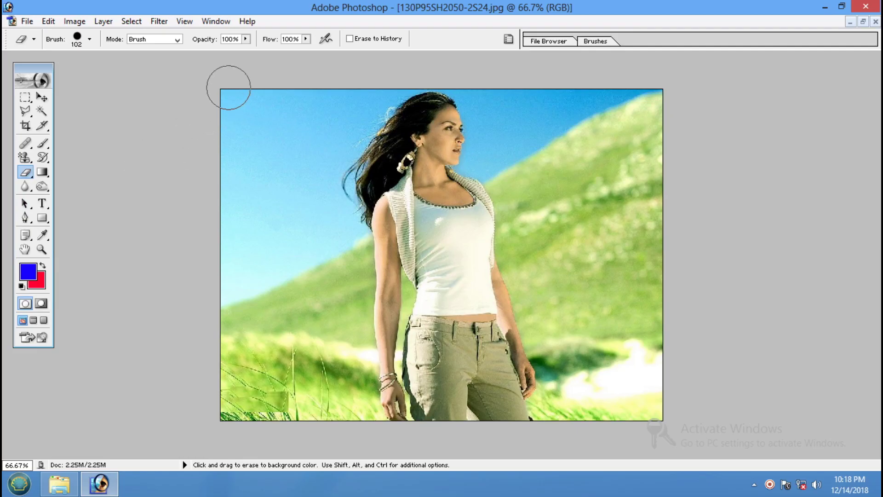
pyautogui.moveTo(229, 87)
pyautogui.mouseDown()
pyautogui.moveTo(228, 98)
pyautogui.moveTo(241, 92)
pyautogui.moveTo(230, 258)
pyautogui.moveTo(269, 92)
pyautogui.mouseUp()
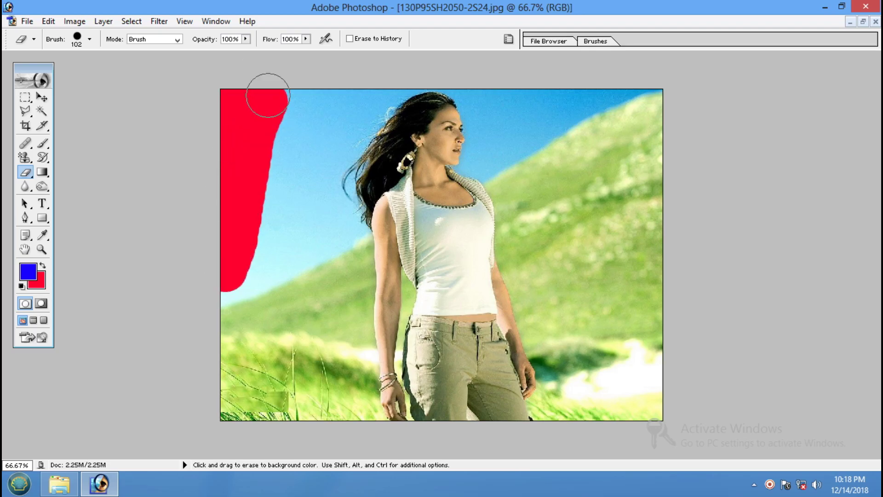
pyautogui.hotkey('ctrl', 'alt', 'z')
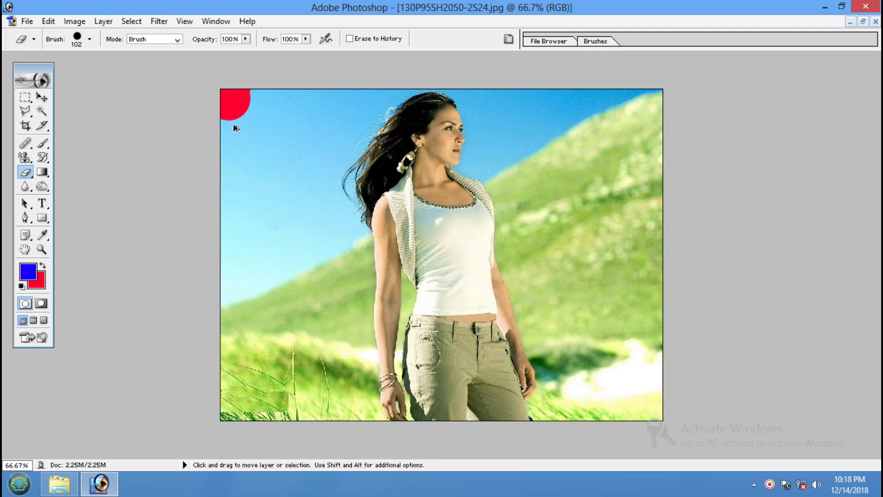
pyautogui.hotkey('ctrl', 'alt', 'z')
# Step: Set the background colour to near-white FFFEFE
pyautogui.click(44, 285)
pyautogui.click(293, 166)
pyautogui.click(570, 157)
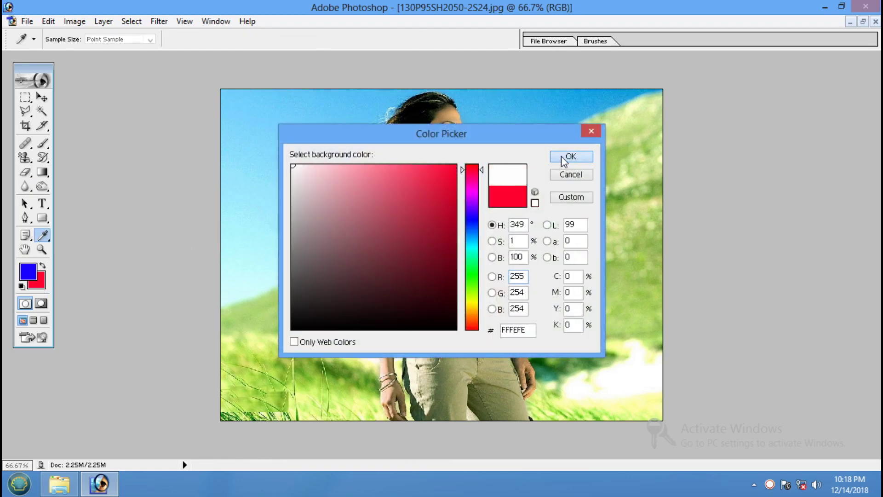
# Step: Erase the top-left, sky and area beside the woman's arm to white, then undo those strokes
pyautogui.press('e')
pyautogui.moveTo(240, 92)
pyautogui.mouseDown()
pyautogui.moveTo(239, 353)
pyautogui.moveTo(276, 388)
pyautogui.moveTo(322, 301)
pyautogui.moveTo(340, 319)
pyautogui.moveTo(355, 316)
pyautogui.moveTo(353, 233)
pyautogui.moveTo(321, 274)
pyautogui.moveTo(280, 258)
pyautogui.moveTo(235, 259)
pyautogui.moveTo(312, 150)
pyautogui.moveTo(325, 164)
pyautogui.moveTo(329, 193)
pyautogui.moveTo(339, 147)
pyautogui.moveTo(339, 211)
pyautogui.moveTo(345, 158)
pyautogui.moveTo(389, 88)
pyautogui.moveTo(327, 106)
pyautogui.moveTo(258, 148)
pyautogui.mouseUp()
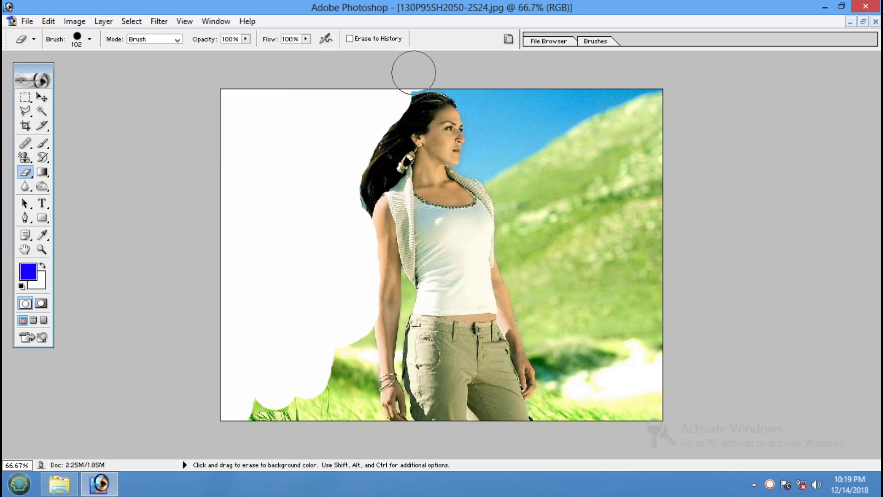
pyautogui.moveTo(418, 75)
pyautogui.mouseDown()
pyautogui.moveTo(457, 76)
pyautogui.moveTo(483, 102)
pyautogui.moveTo(663, 106)
pyautogui.moveTo(675, 283)
pyautogui.moveTo(666, 246)
pyautogui.moveTo(579, 408)
pyautogui.moveTo(556, 410)
pyautogui.moveTo(581, 282)
pyautogui.moveTo(603, 244)
pyautogui.moveTo(639, 283)
pyautogui.moveTo(547, 267)
pyautogui.moveTo(567, 275)
pyautogui.moveTo(524, 207)
pyautogui.moveTo(549, 184)
pyautogui.moveTo(502, 158)
pyautogui.moveTo(489, 132)
pyautogui.moveTo(491, 162)
pyautogui.moveTo(514, 189)
pyautogui.moveTo(518, 250)
pyautogui.moveTo(547, 346)
pyautogui.moveTo(571, 382)
pyautogui.mouseUp()
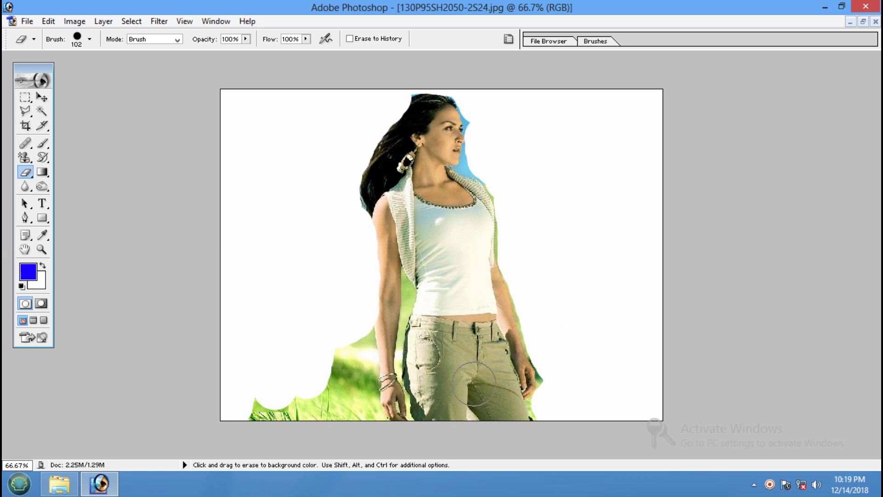
pyautogui.moveTo(354, 316)
pyautogui.mouseDown()
pyautogui.moveTo(356, 422)
pyautogui.moveTo(287, 388)
pyautogui.moveTo(271, 400)
pyautogui.mouseUp()
pyautogui.hotkey('ctrl', 'z')
pyautogui.hotkey('ctrl', 'alt', 'z')
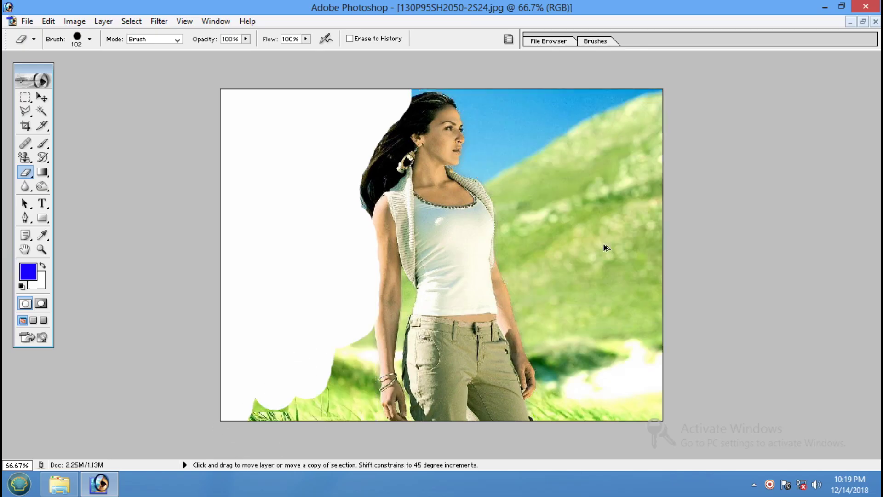
pyautogui.hotkey('ctrl', 'alt', 'z')
# Step: Erase the left-edge sky to transparency with the Background Eraser, then revert the photo with F12
pyautogui.click(25, 173)
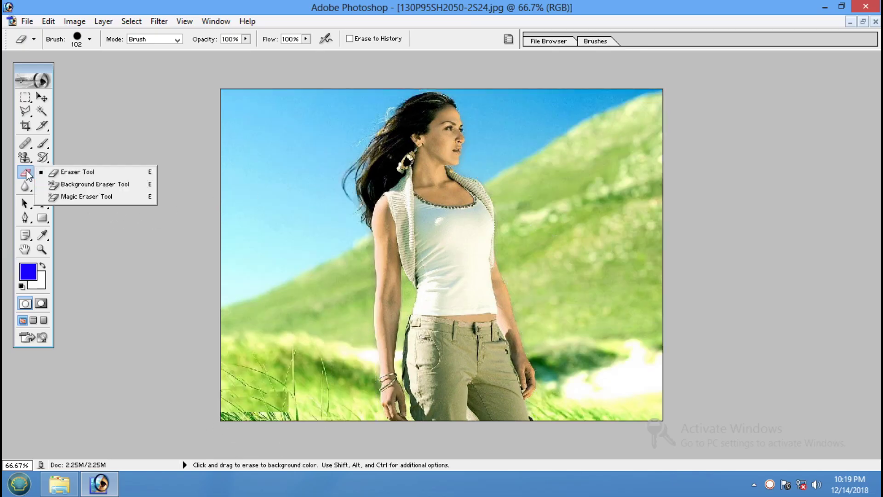
pyautogui.click(114, 186)
pyautogui.moveTo(225, 89); pyautogui.dragTo(221, 199)
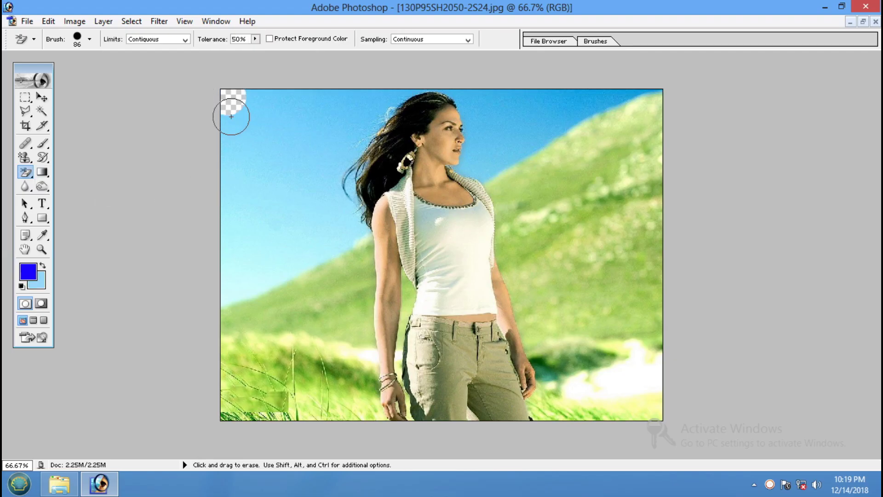
pyautogui.moveTo(222, 246)
pyautogui.mouseDown()
pyautogui.moveTo(227, 298)
pyautogui.moveTo(241, 168)
pyautogui.moveTo(232, 265)
pyautogui.moveTo(254, 191)
pyautogui.moveTo(249, 254)
pyautogui.mouseUp()
pyautogui.moveTo(270, 201)
pyautogui.mouseDown()
pyautogui.moveTo(306, 286)
pyautogui.moveTo(325, 230)
pyautogui.moveTo(309, 175)
pyautogui.moveTo(274, 208)
pyautogui.moveTo(246, 134)
pyautogui.moveTo(256, 157)
pyautogui.moveTo(267, 141)
pyautogui.moveTo(305, 142)
pyautogui.moveTo(324, 110)
pyautogui.moveTo(325, 79)
pyautogui.moveTo(256, 76)
pyautogui.moveTo(342, 122)
pyautogui.moveTo(361, 92)
pyautogui.moveTo(326, 204)
pyautogui.moveTo(339, 256)
pyautogui.moveTo(311, 205)
pyautogui.mouseUp()
pyautogui.press('F12')
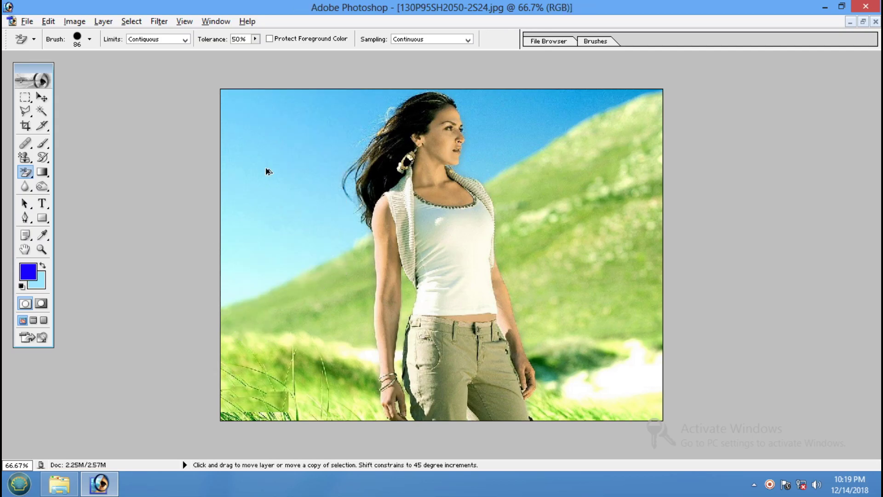
pyautogui.click(27, 173)
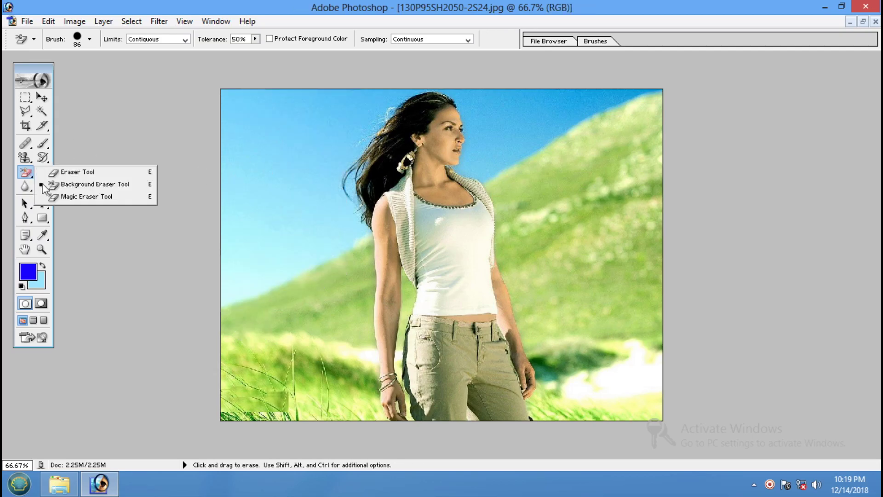
# Step: With the Magic Eraser, clear the blue sky along the top right, top left and left band
pyautogui.click(85, 197)
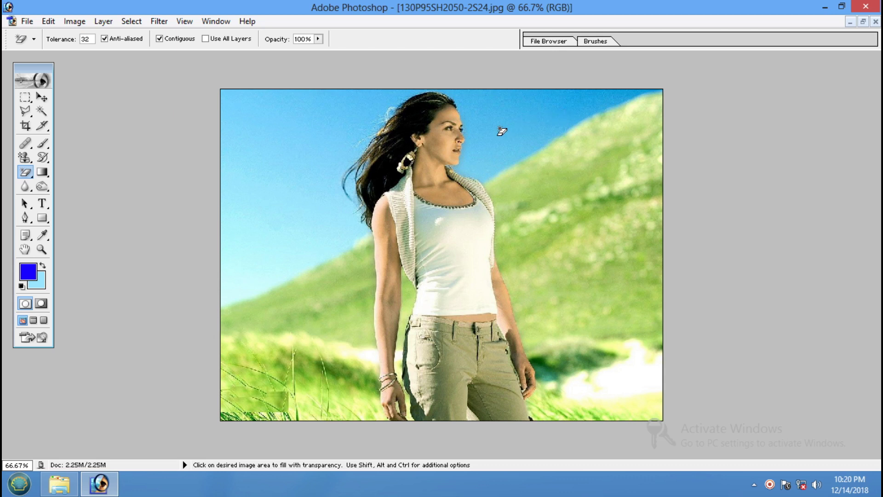
pyautogui.click(521, 114)
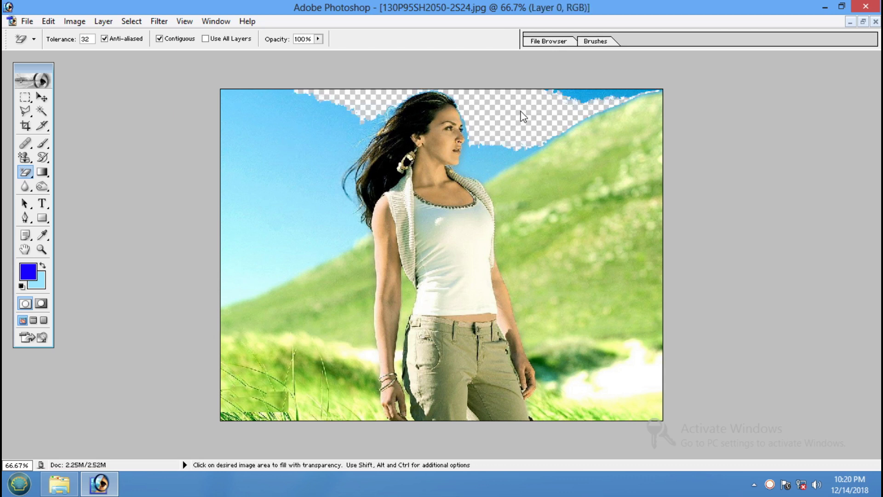
pyautogui.click(579, 94)
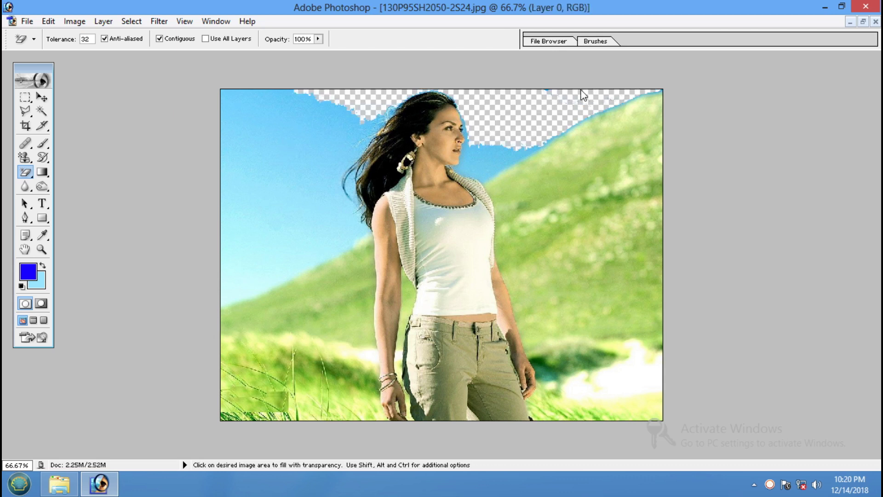
pyautogui.click(499, 151)
pyautogui.click(619, 119)
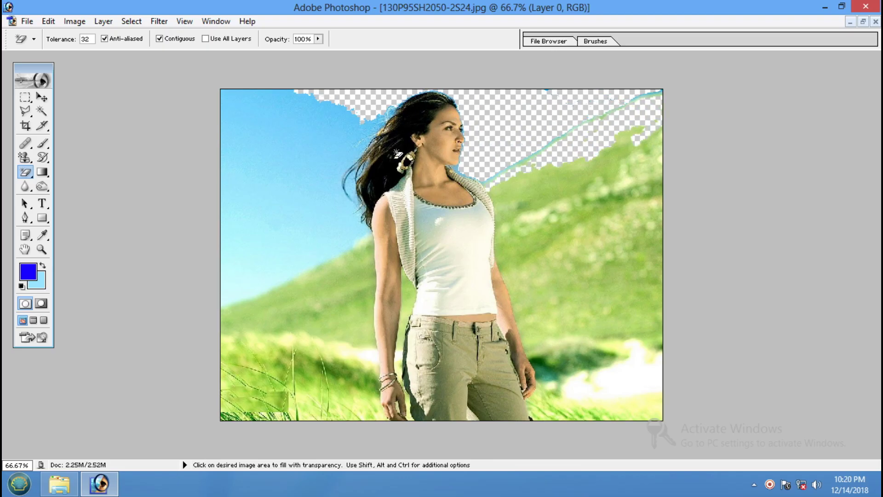
pyautogui.click(276, 139)
pyautogui.click(262, 195)
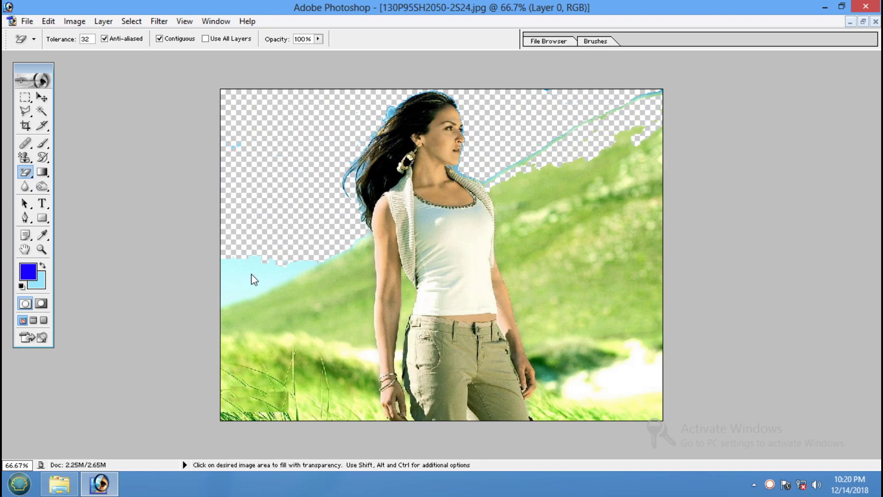
# Step: Clear the light hill area and green grass patches at the lower left
pyautogui.click(290, 305)
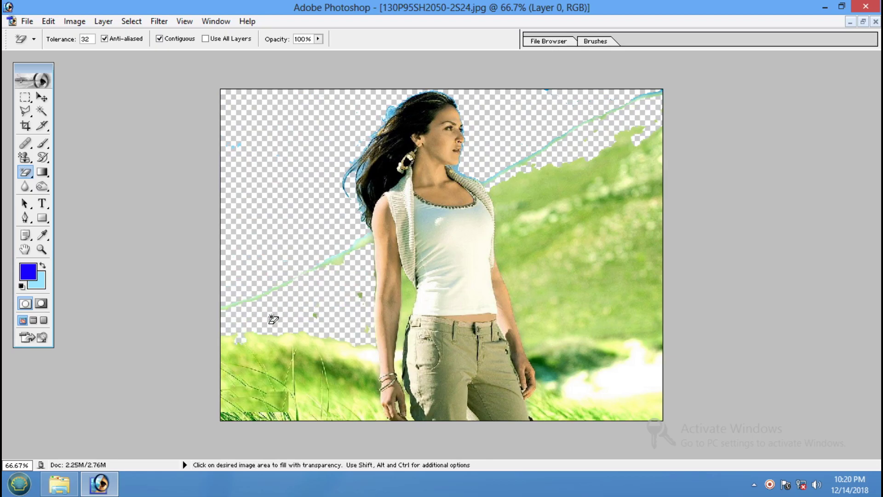
pyautogui.click(251, 372)
pyautogui.click(284, 353)
pyautogui.click(317, 381)
pyautogui.click(309, 387)
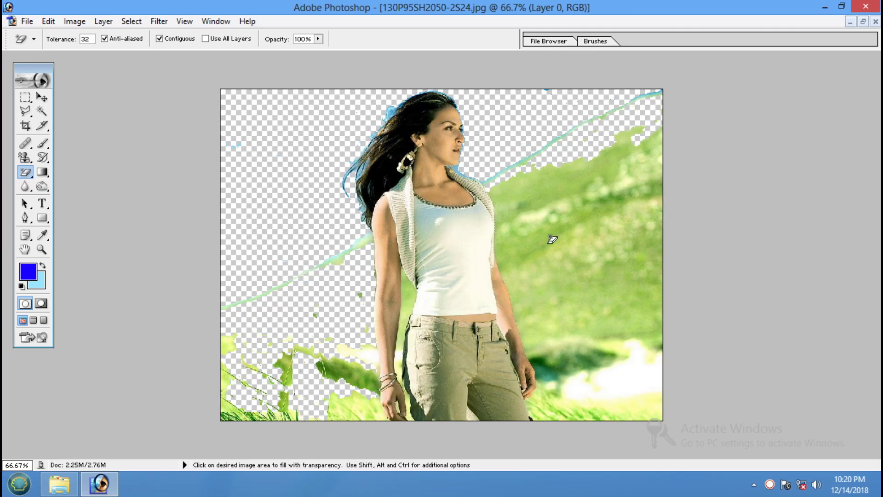
# Step: Clear the right-side hillside and remaining left-edge green patches, then close the photo
pyautogui.click(563, 216)
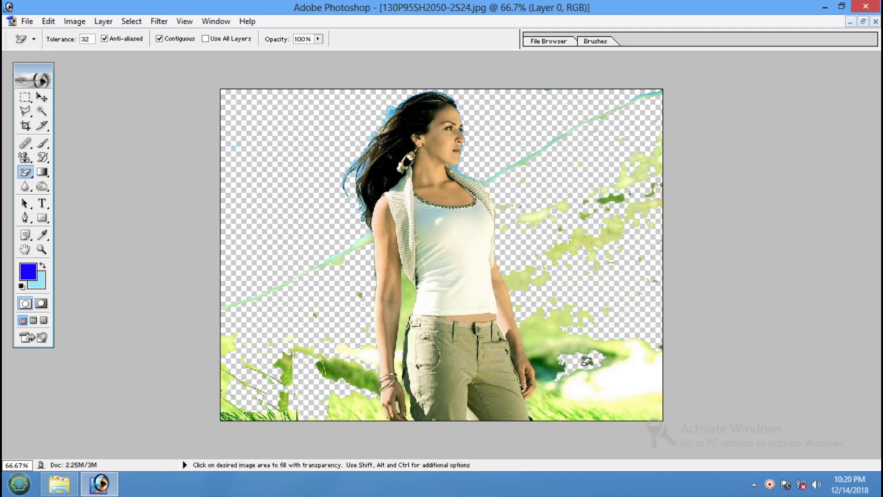
pyautogui.click(613, 374)
pyautogui.click(613, 406)
pyautogui.click(570, 334)
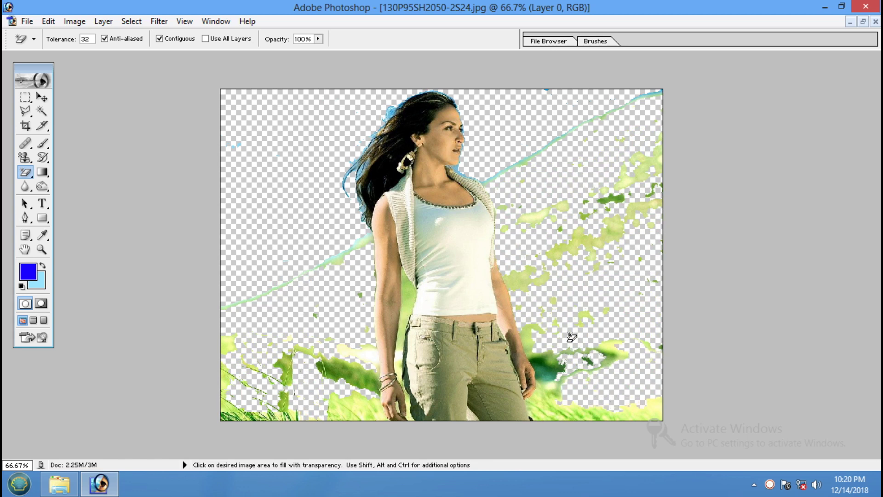
pyautogui.click(606, 348)
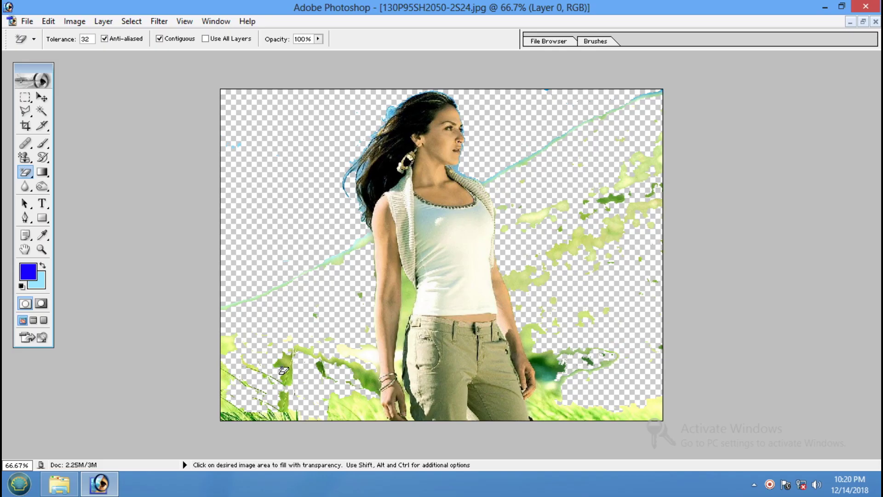
pyautogui.click(228, 385)
pyautogui.click(227, 348)
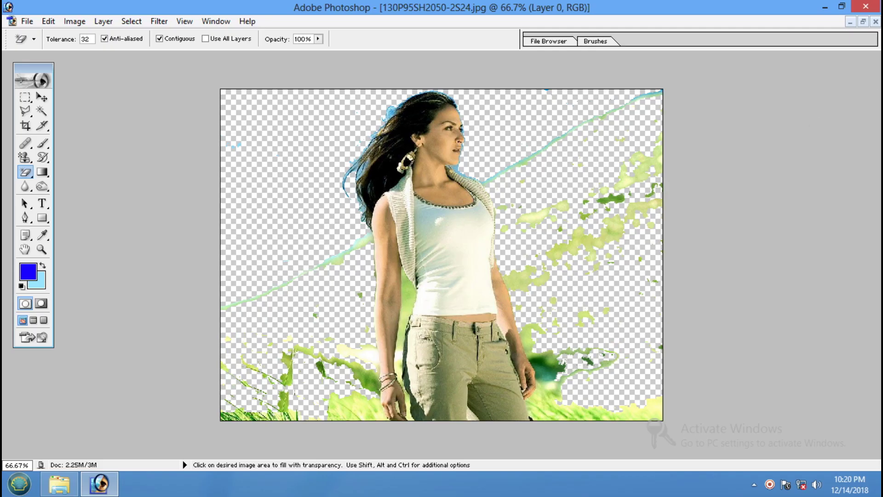
pyautogui.click(876, 21)
# Step: Discard the woman's photo changes, open the man's photo, and centre its window
pyautogui.click(444, 191)
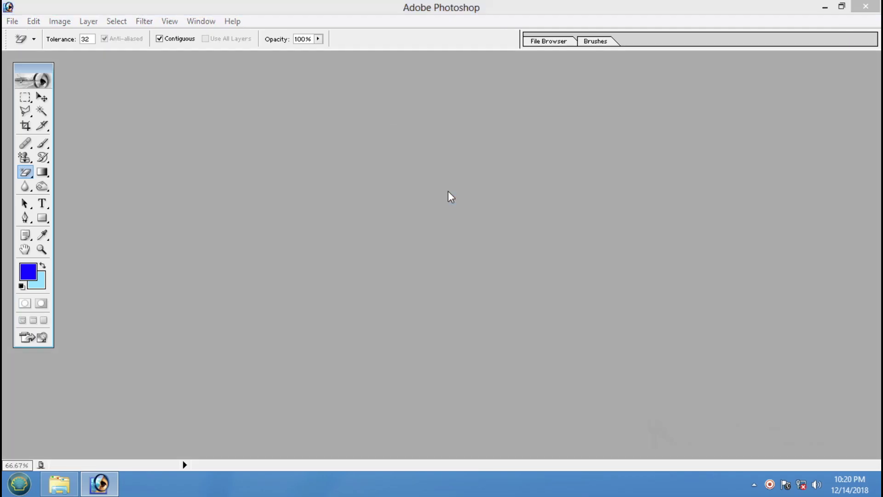
pyautogui.hotkey('ctrl', 'o')
pyautogui.click(362, 138)
pyautogui.click(598, 271)
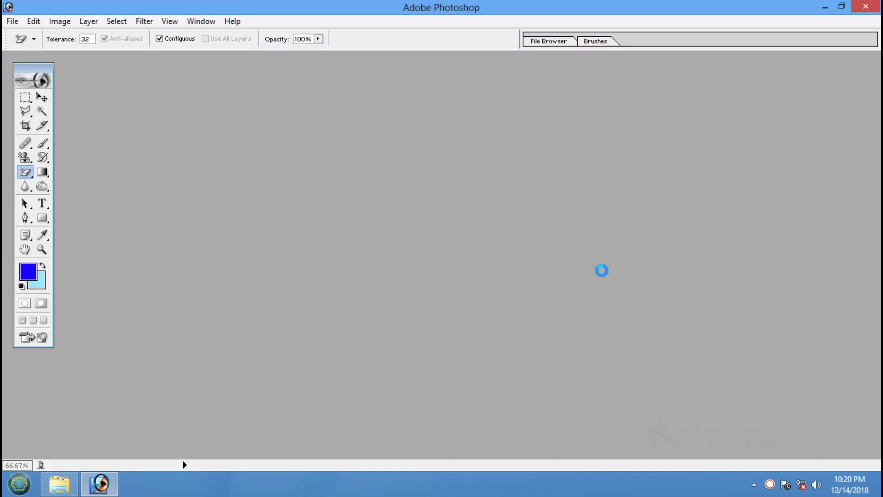
pyautogui.moveTo(339, 68); pyautogui.dragTo(543, 99)
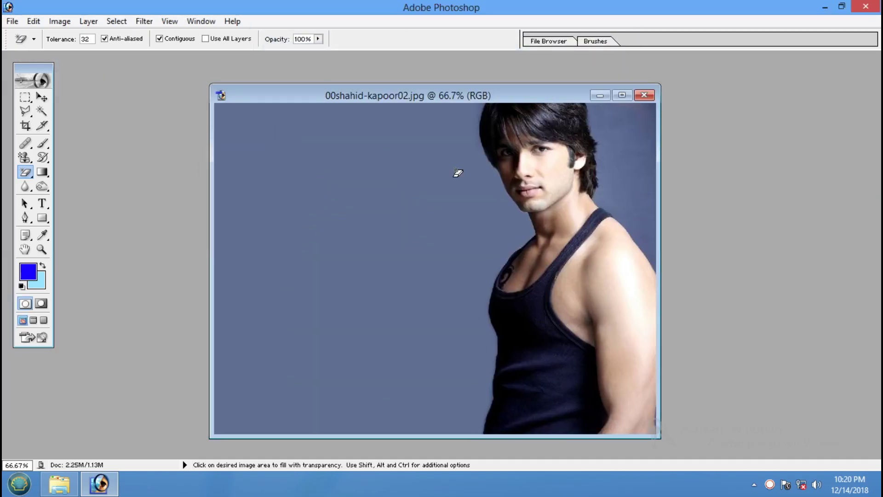
# Step: Magic-erase the blue backdrop on both sides of the man to transparency
pyautogui.click(278, 272)
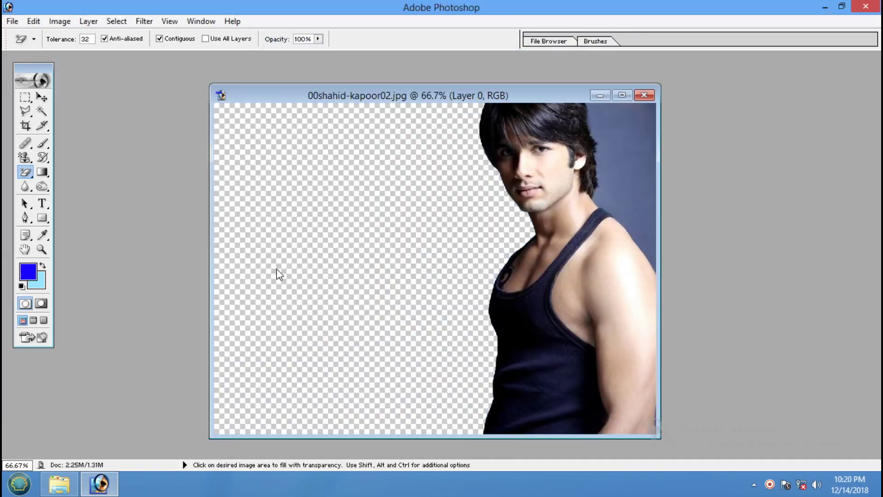
pyautogui.click(631, 147)
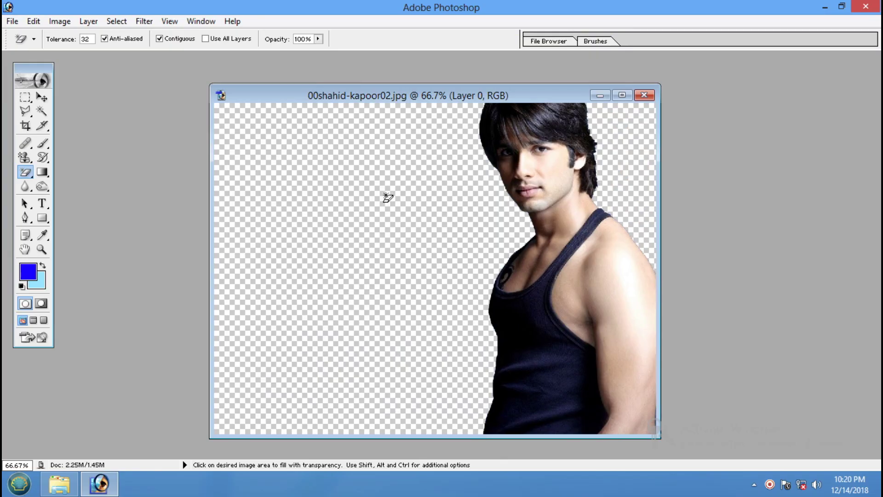
pyautogui.click(26, 172)
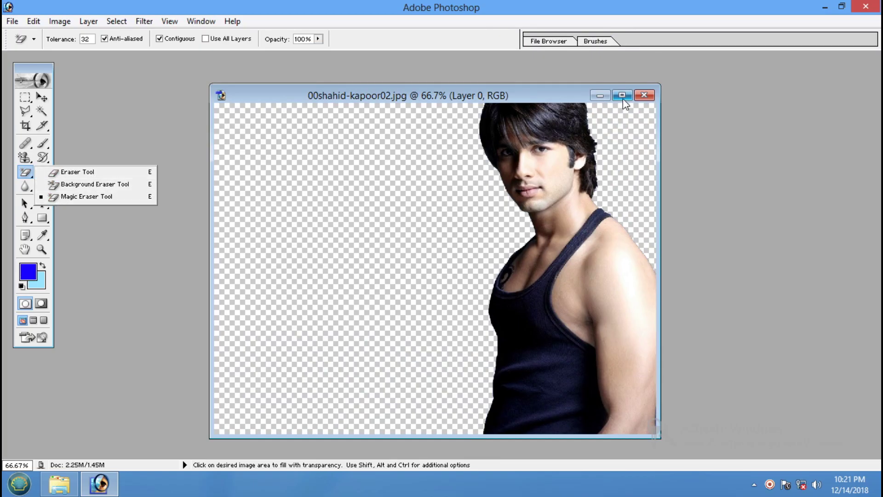
# Step: Close the erased portrait, answering the save prompt, and reselect the standard Eraser Tool
pyautogui.click(644, 95)
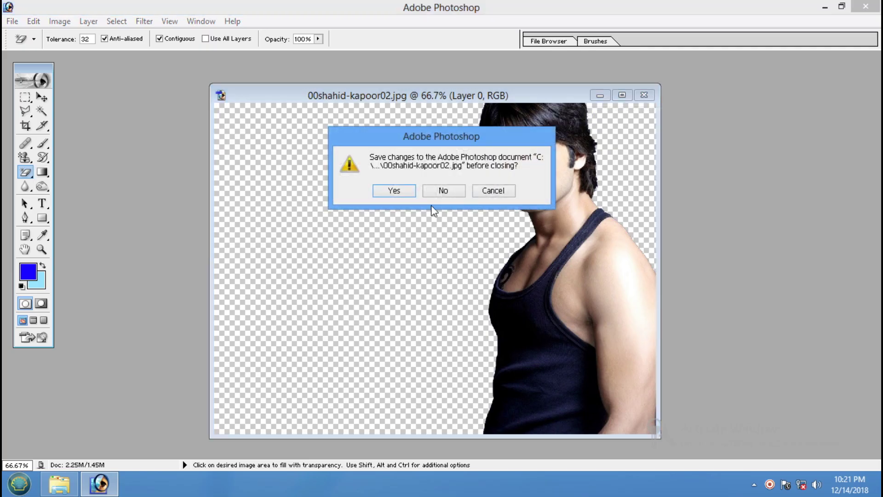
pyautogui.click(443, 191)
pyautogui.click(42, 172)
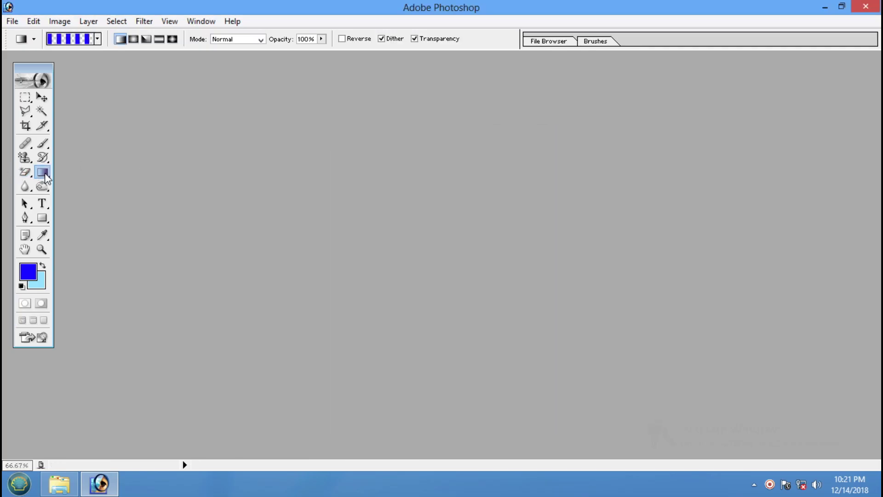
pyautogui.click(75, 172)
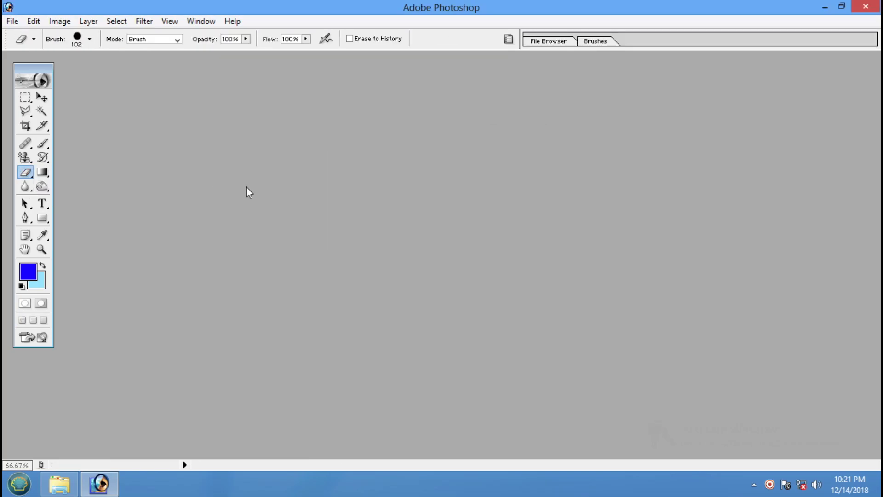